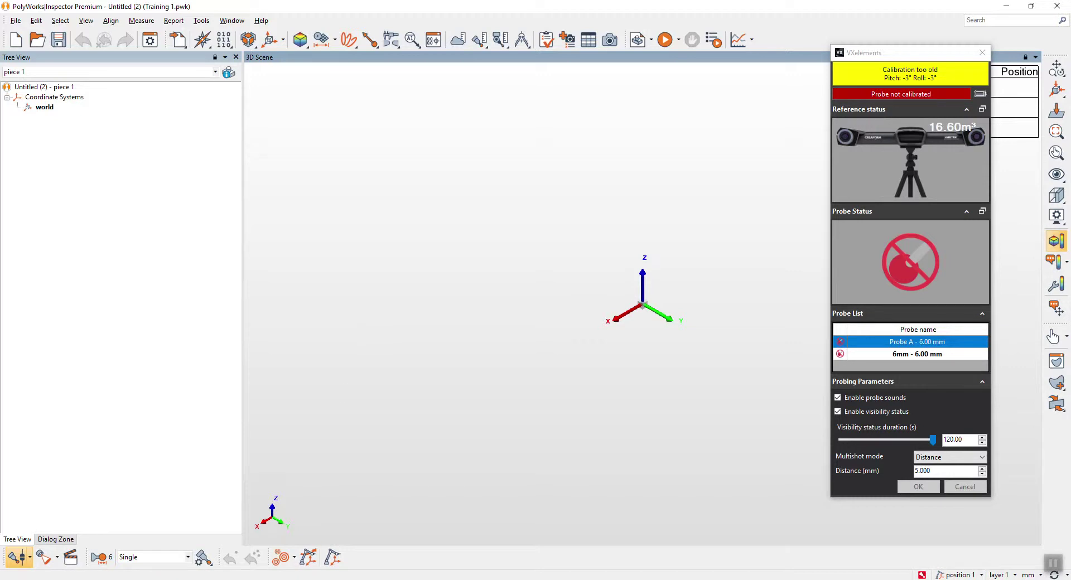
# Switch to the PolyWorks Workspace Manager and close the Untitled (2) inspection project.
pyautogui.hotkey('alt', 'Tab')
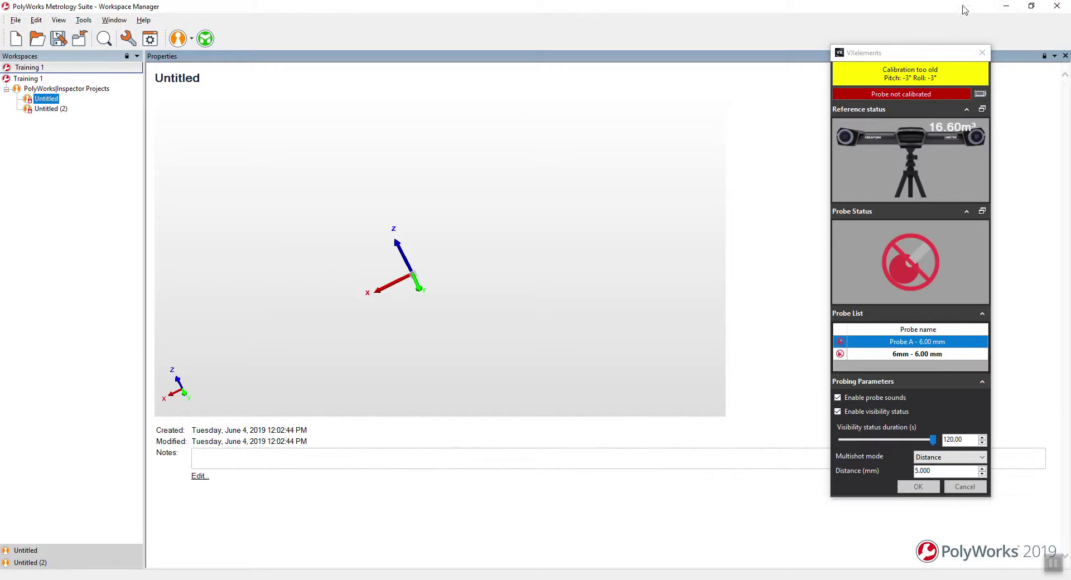
pyautogui.moveTo(826, 10); pyautogui.dragTo(652, 95)
pyautogui.click(1059, 5)
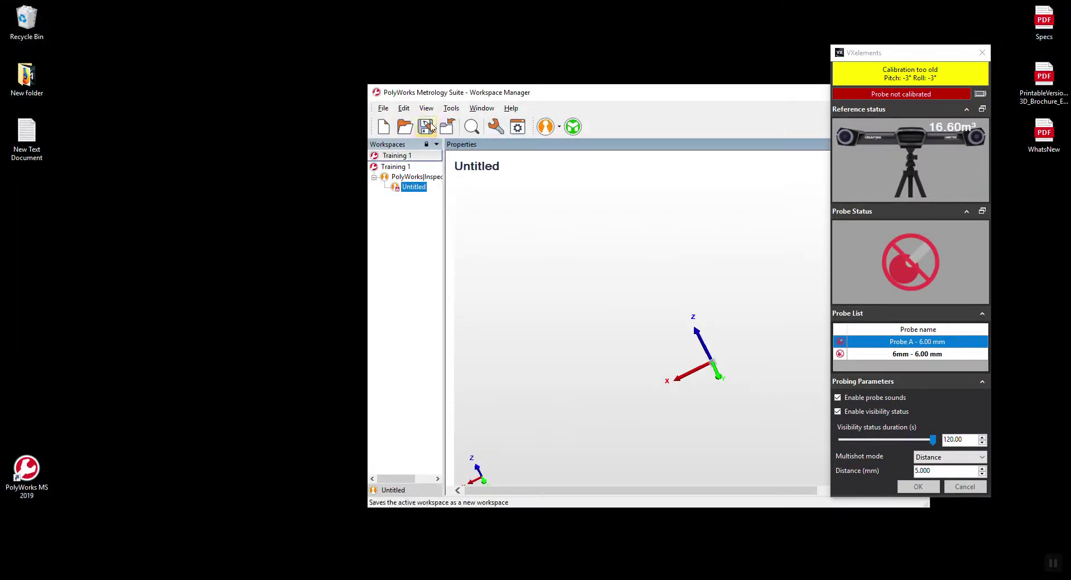
# Move the Inspector folder out of New folder onto the desktop and close New folder.
pyautogui.moveTo(506, 89); pyautogui.dragTo(504, 59)
pyautogui.doubleClick(26, 77)
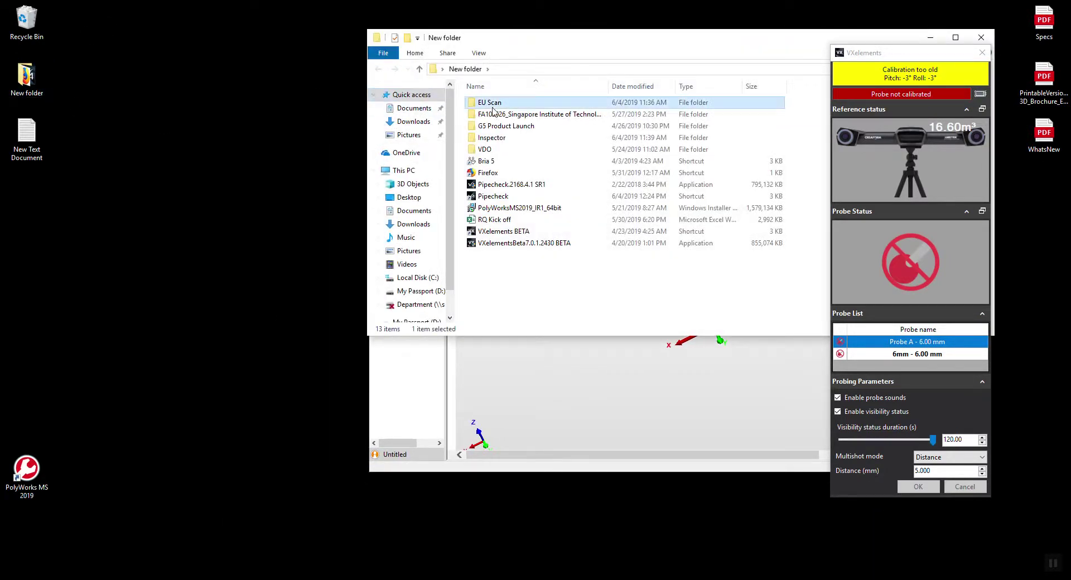
pyautogui.click(501, 138)
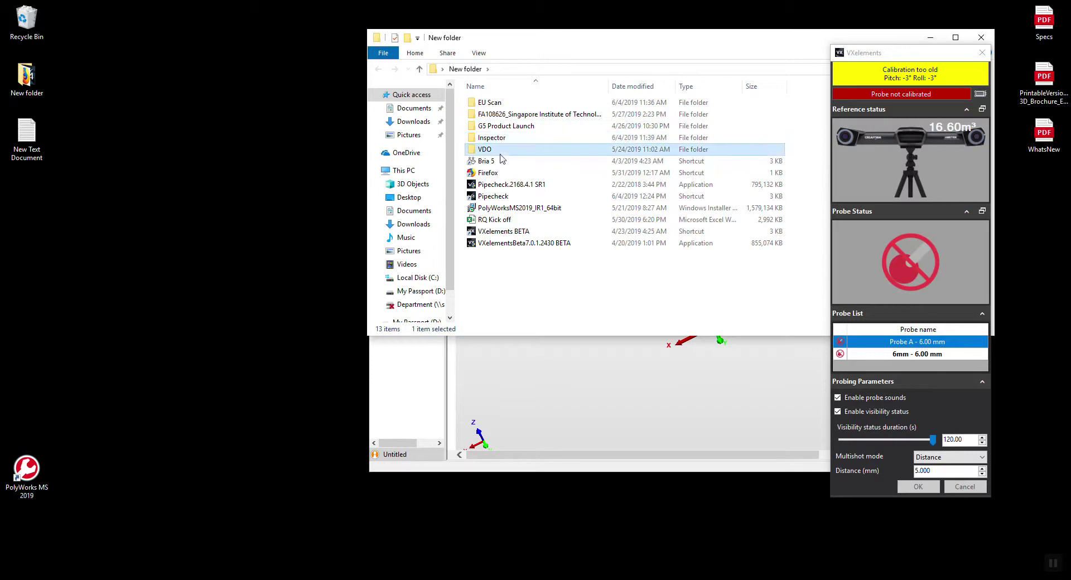
pyautogui.moveTo(492, 144); pyautogui.dragTo(215, 51)
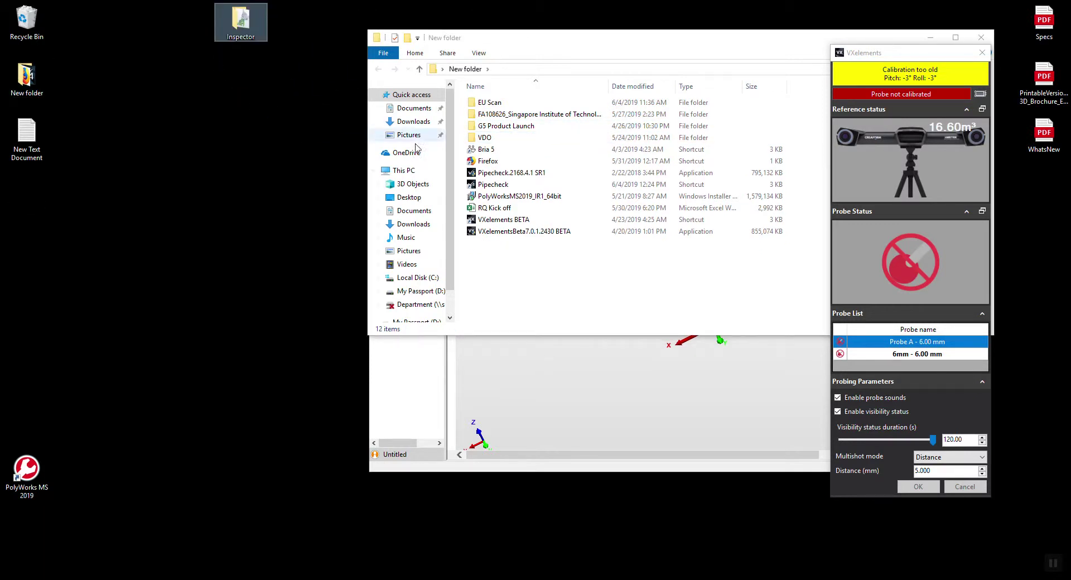
pyautogui.click(981, 38)
# Examine the contents of the Data for exercises and Engineering drawings subfolders in the desktop's Inspector folder.
pyautogui.doubleClick(252, 35)
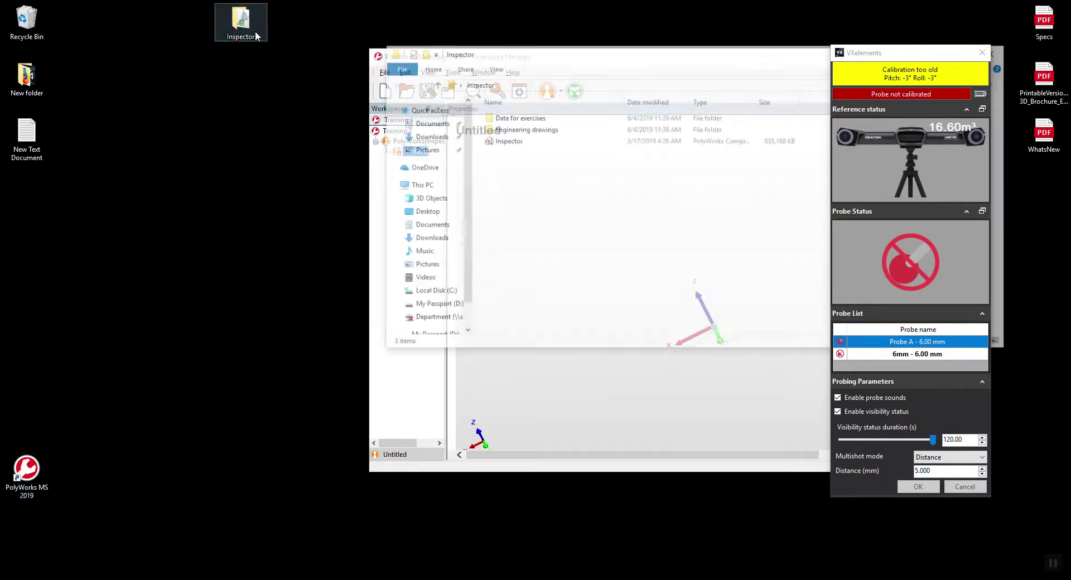
pyautogui.moveTo(538, 65); pyautogui.dragTo(1, 84)
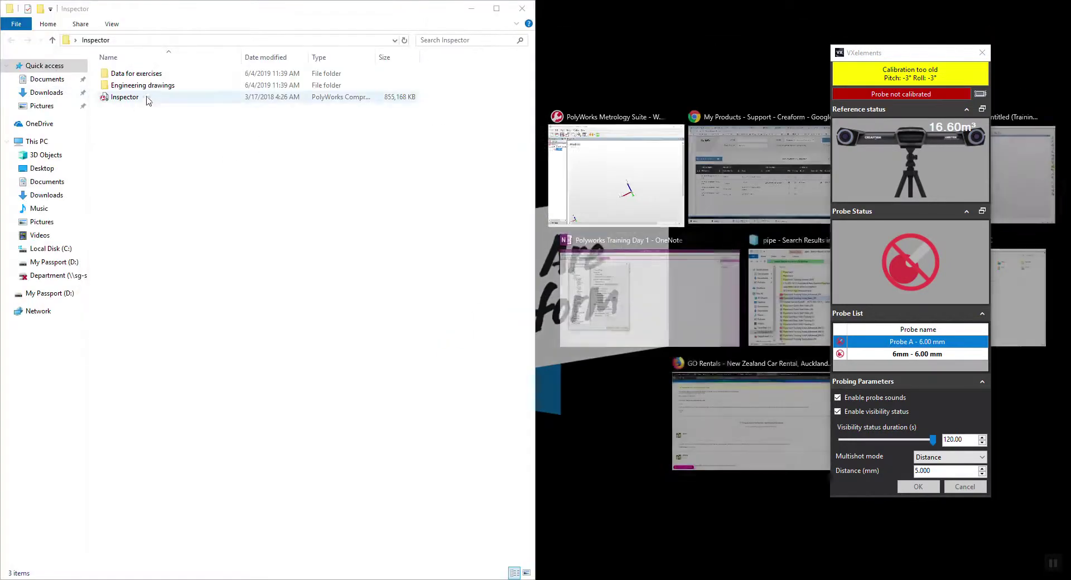
pyautogui.doubleClick(196, 77)
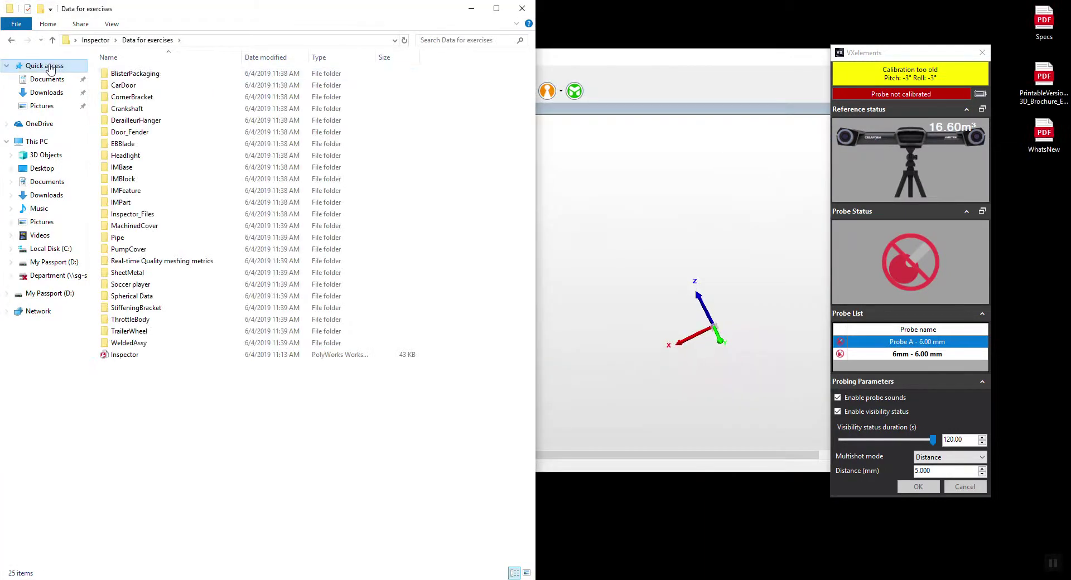
pyautogui.click(11, 40)
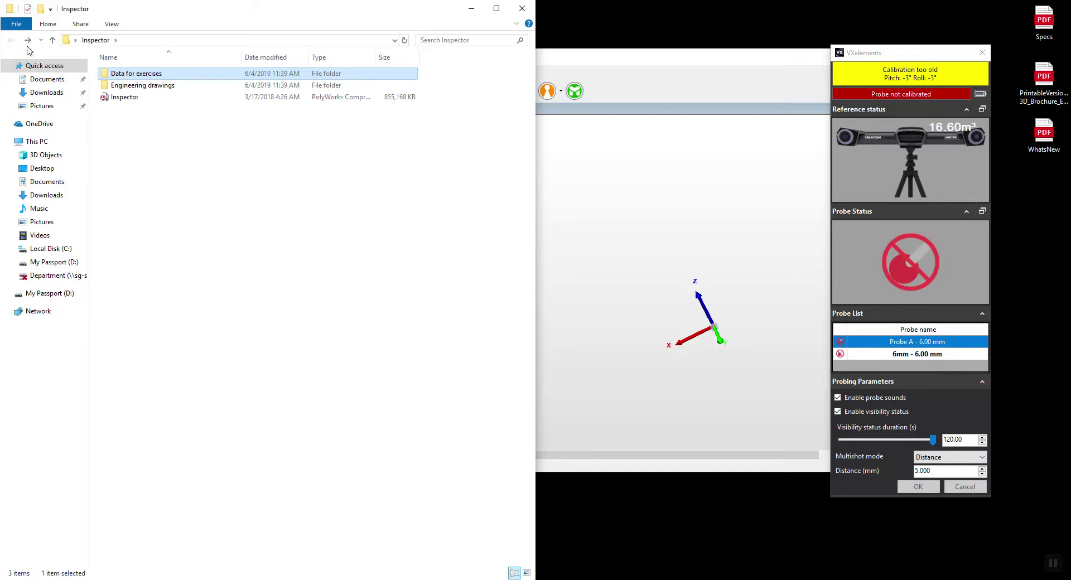
pyautogui.doubleClick(134, 85)
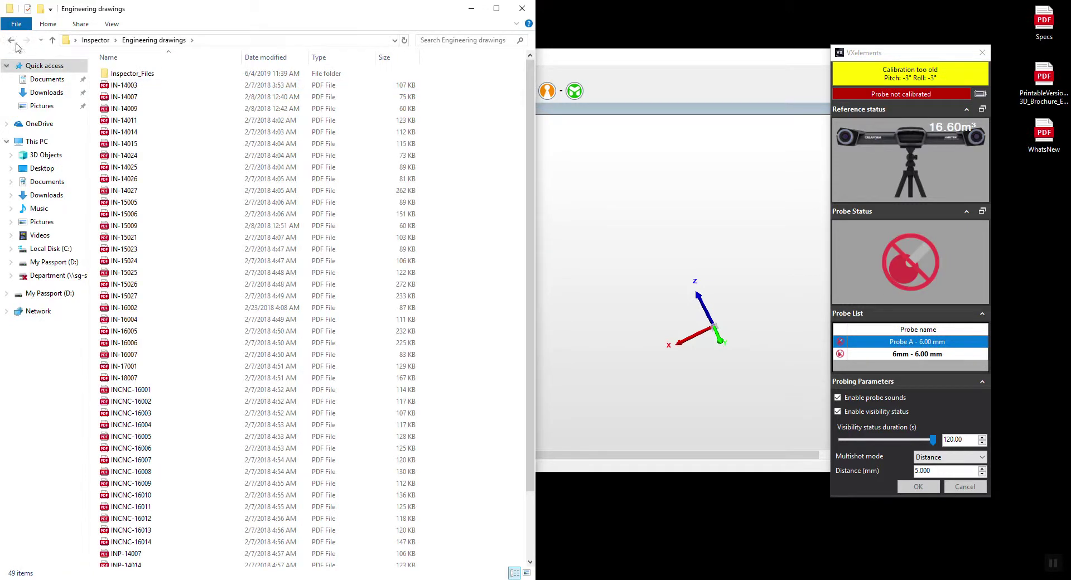
pyautogui.scroll(-2, 186, 184)
pyautogui.scroll(3, 186, 181)
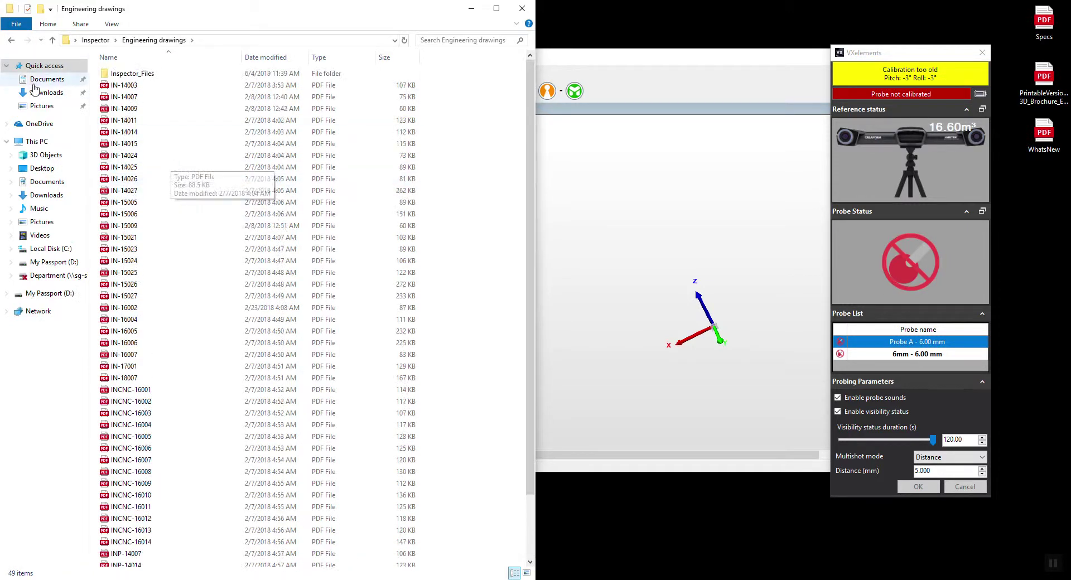
pyautogui.click(10, 41)
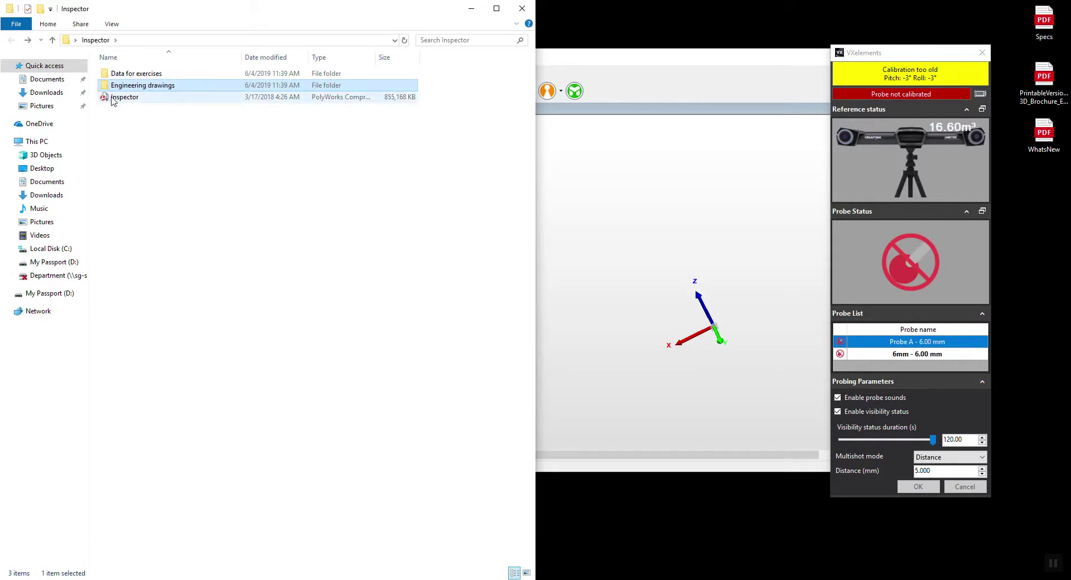
pyautogui.click(96, 39)
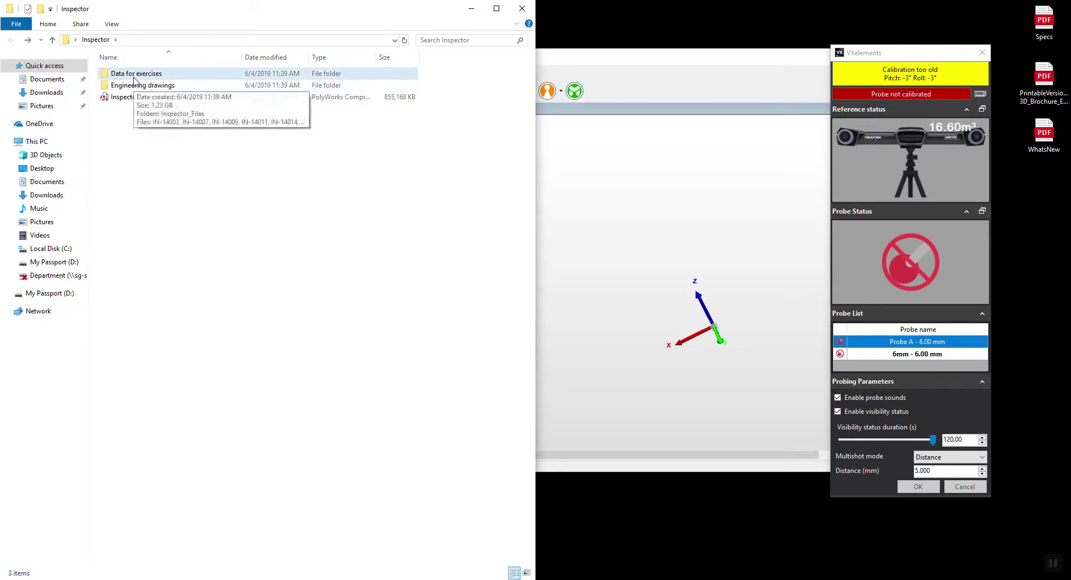
pyautogui.doubleClick(137, 74)
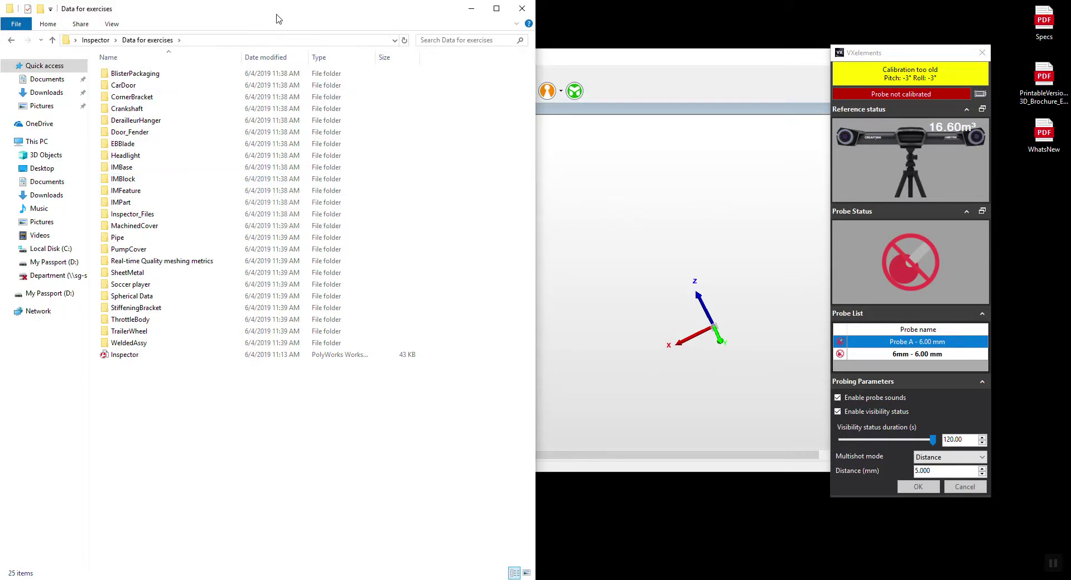
# Arrange the Data for exercises window and the Workspace Manager side by side.
pyautogui.moveTo(278, 12); pyautogui.dragTo(366, 124)
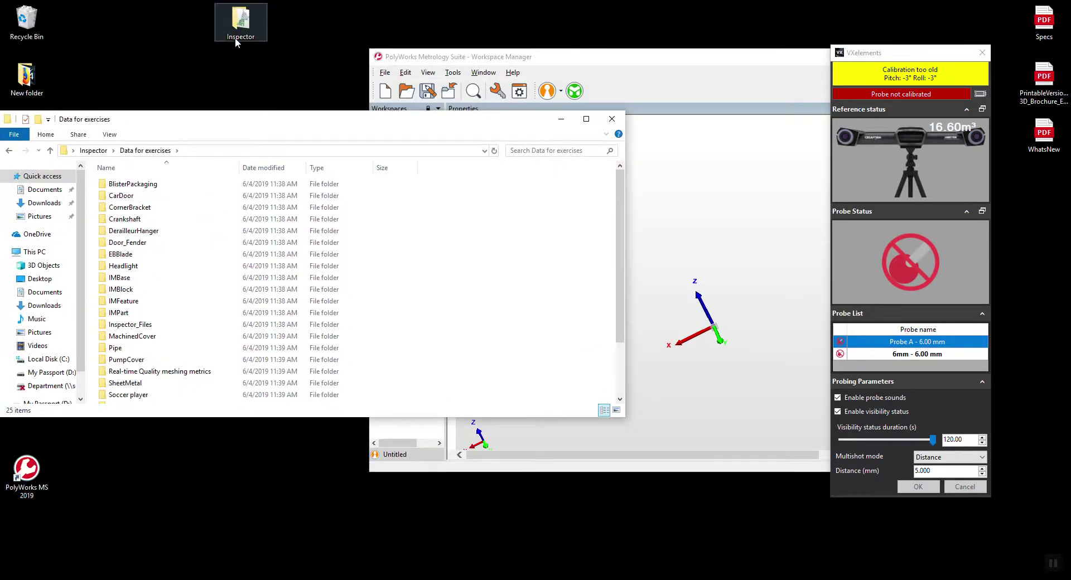
pyautogui.moveTo(191, 119); pyautogui.dragTo(0, 167)
pyautogui.click(616, 170)
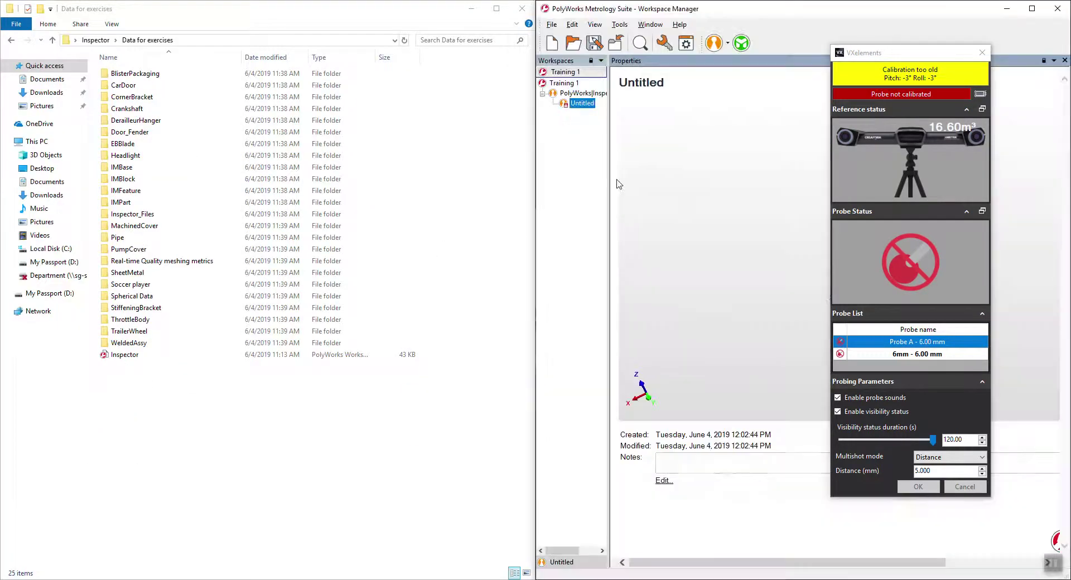
# In the Untitled project in PolyWorks|Inspector, import the MachinedCover.IGS CAD model from the MachinedCover folder in Inspector's Data for exercises.
pyautogui.click(1032, 8)
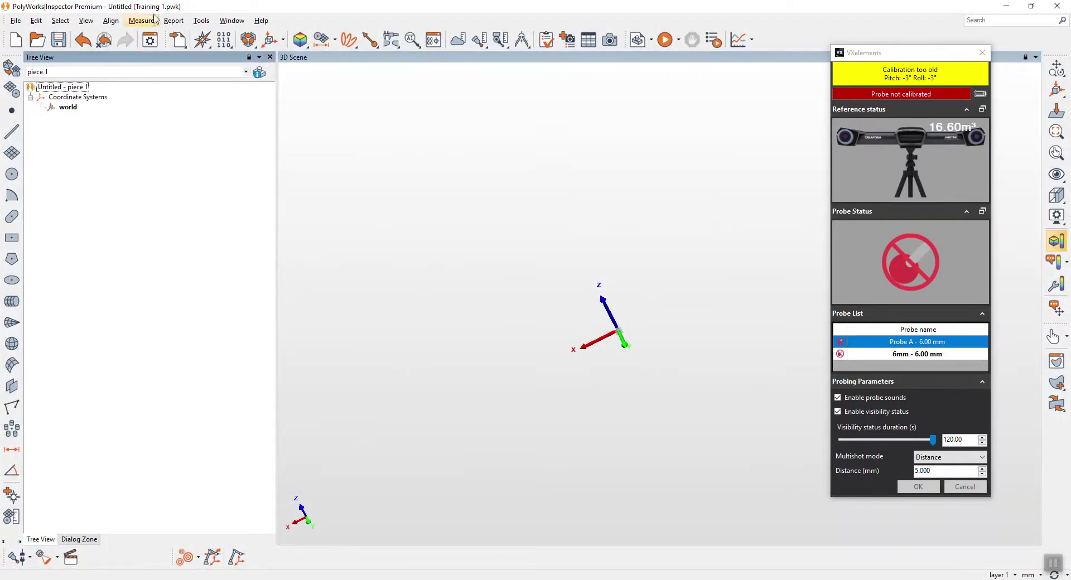
pyautogui.click(177, 39)
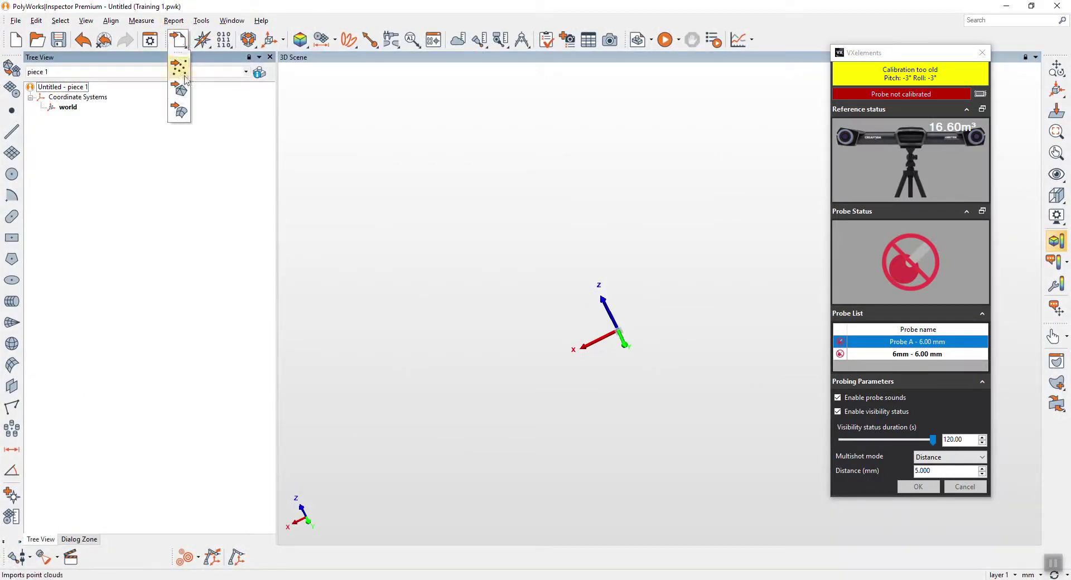
pyautogui.click(180, 111)
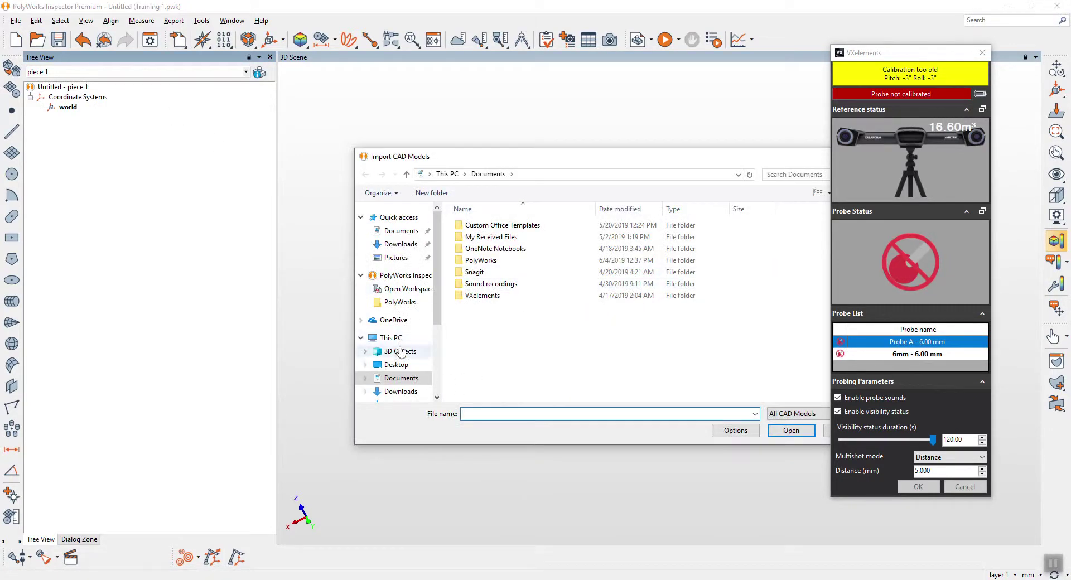
pyautogui.click(397, 365)
pyautogui.doubleClick(502, 226)
pyautogui.doubleClick(502, 226)
pyautogui.scroll(-3, 485, 368)
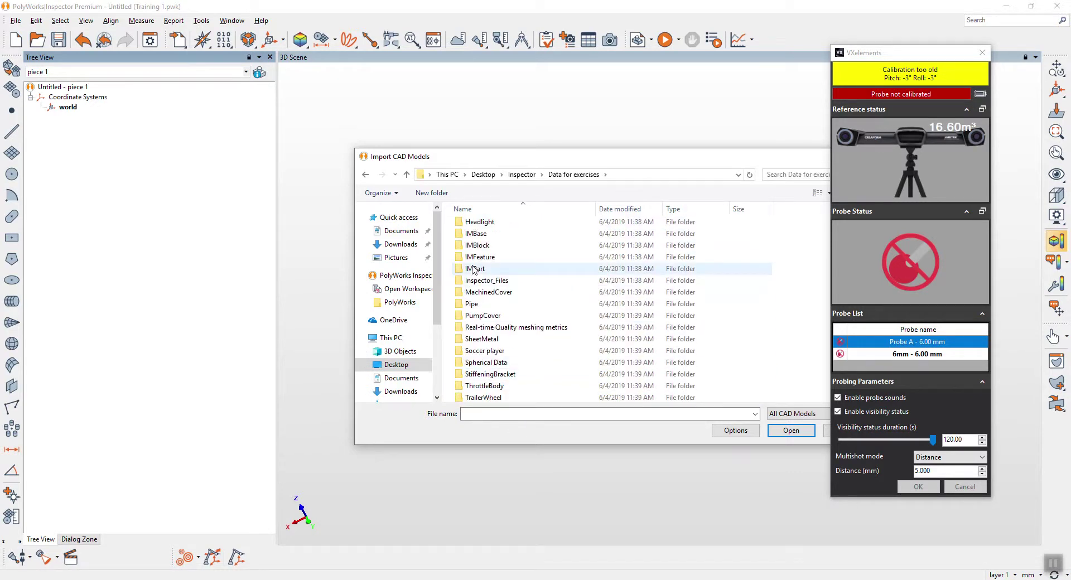
pyautogui.doubleClick(489, 293)
pyautogui.doubleClick(502, 225)
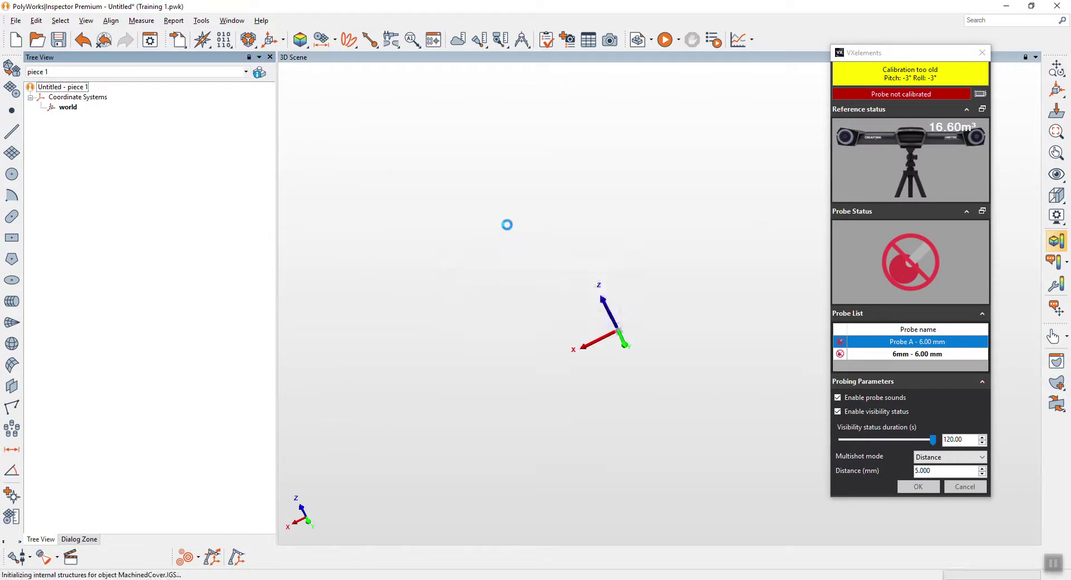
# Create a plane on the cover's top face and circles on the two holes along its straight edge by picking on the CAD model.
pyautogui.moveTo(681, 319); pyautogui.dragTo(561, 368, button='middle')
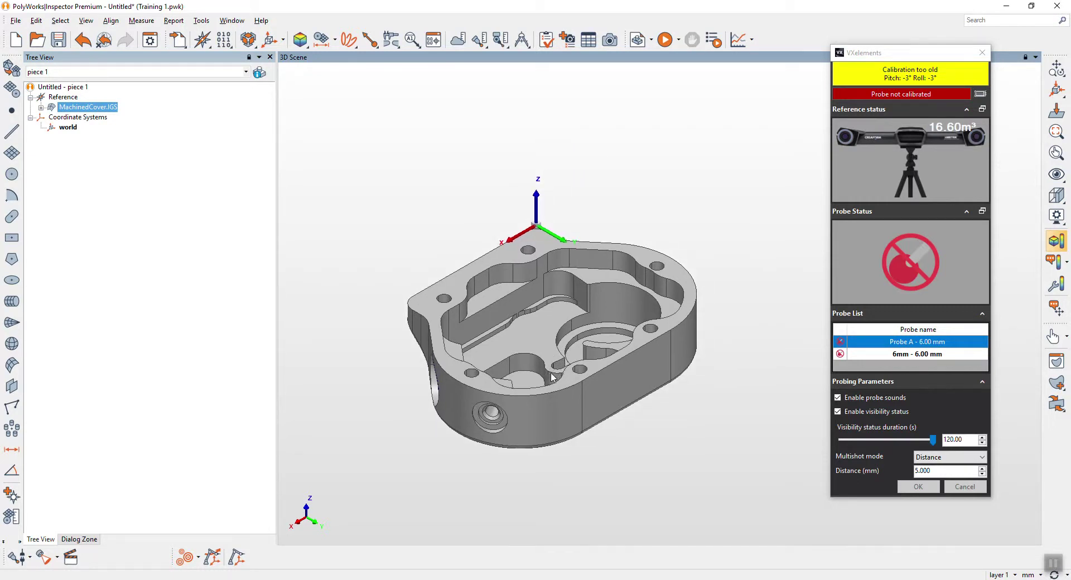
pyautogui.moveTo(558, 360); pyautogui.dragTo(550, 366, button='middle')
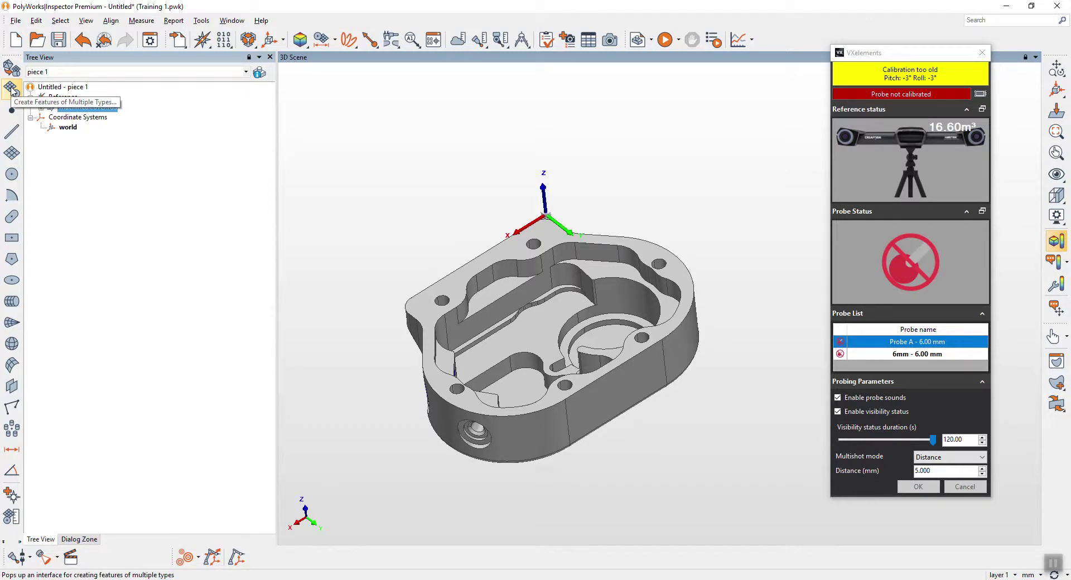
pyautogui.click(12, 91)
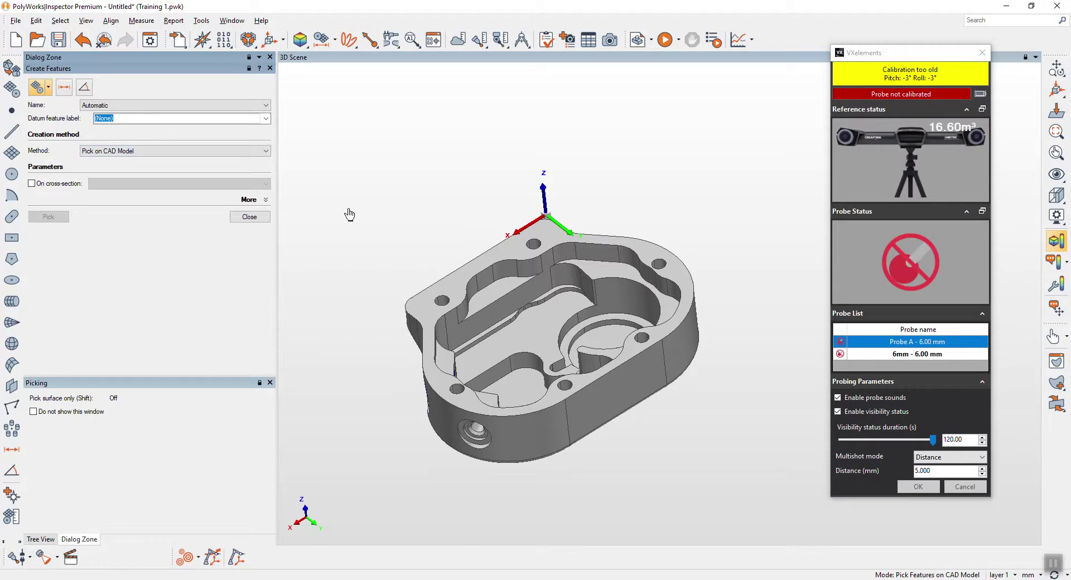
pyautogui.click(459, 289)
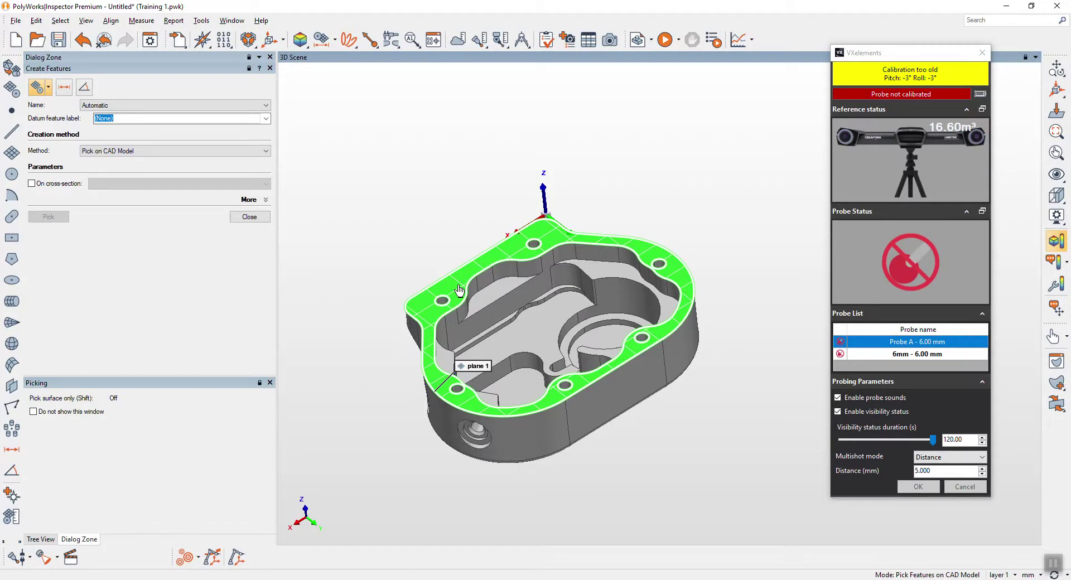
pyautogui.click(443, 306)
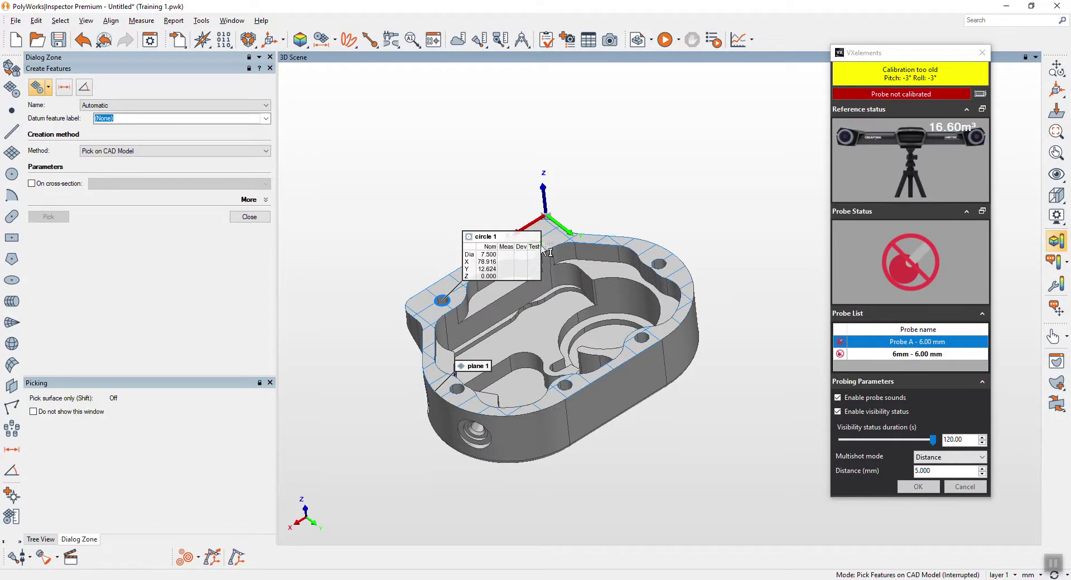
pyautogui.scroll(5, 538, 251)
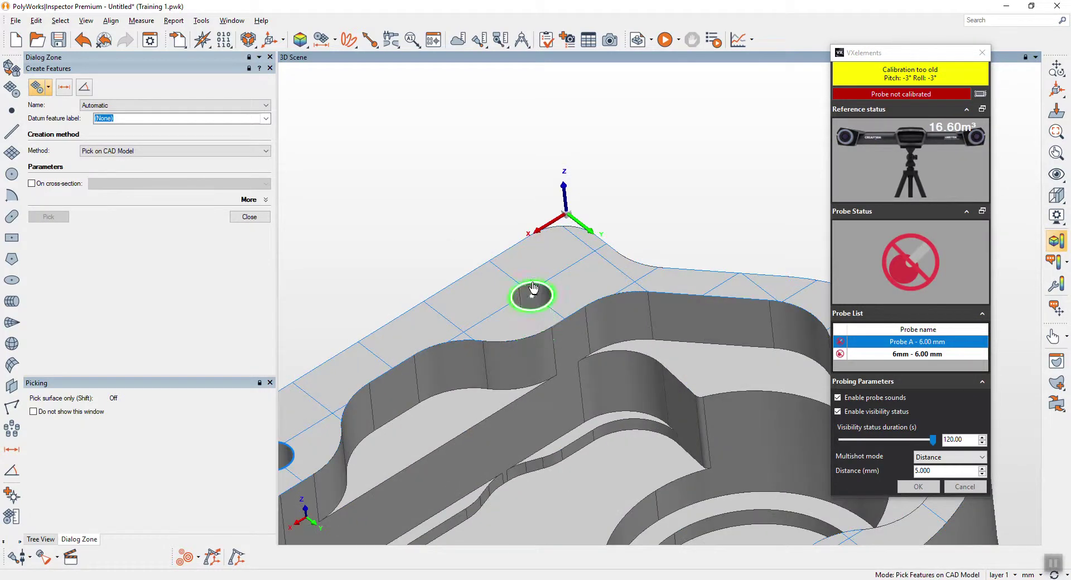
pyautogui.click(532, 295)
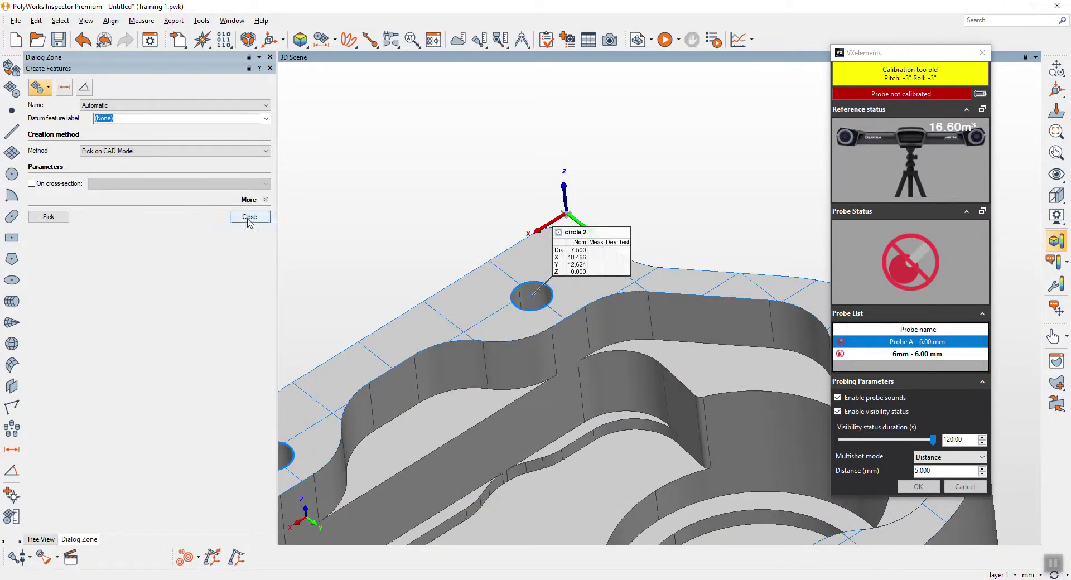
pyautogui.scroll(-5, 515, 425)
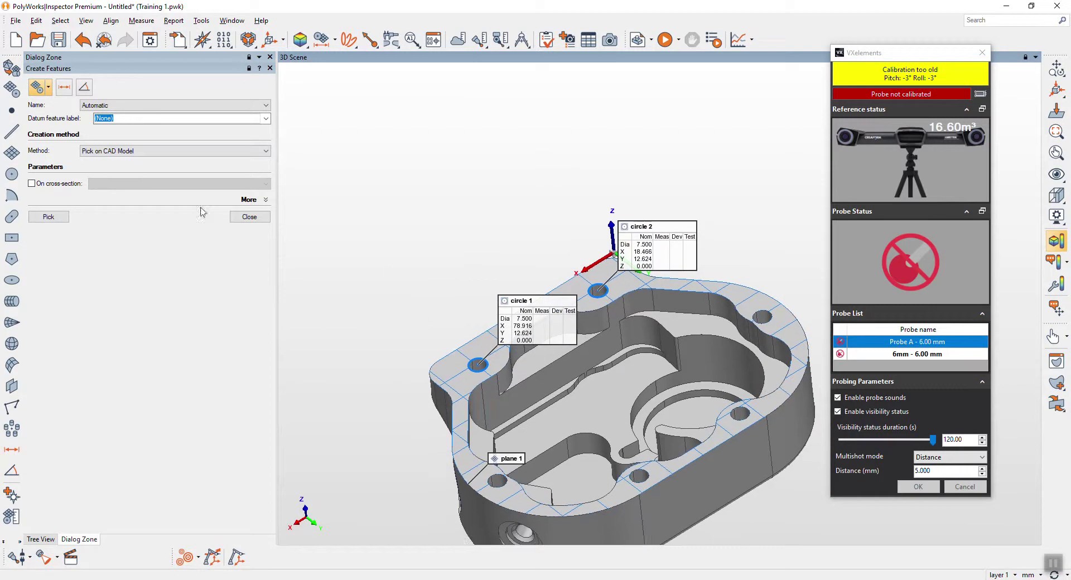
pyautogui.click(250, 217)
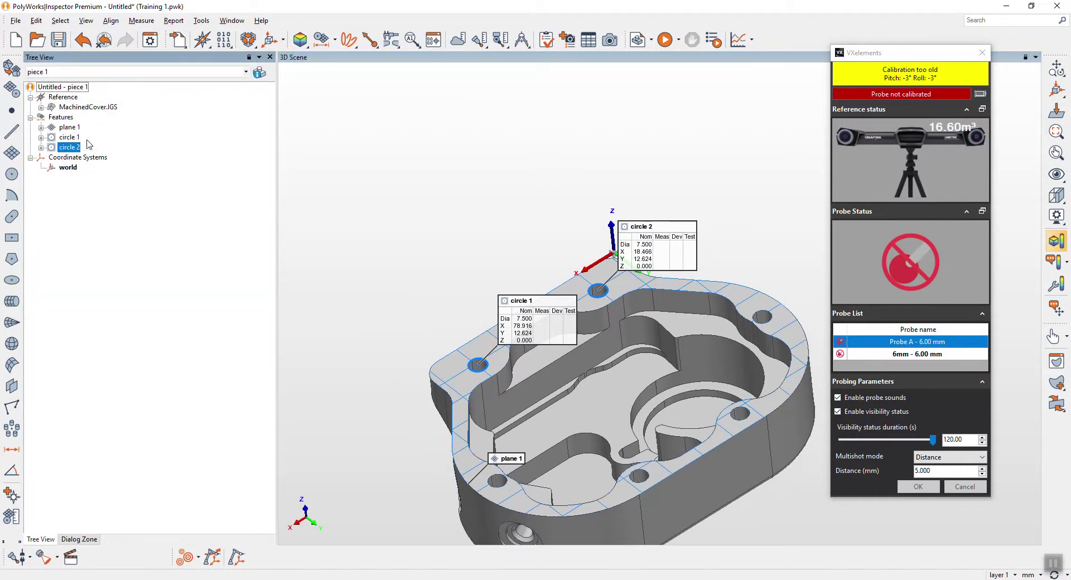
# Create a line through both circles using the From Objects method with the Center Points submethod.
pyautogui.keyDown('ctrl'); pyautogui.click(69, 140); pyautogui.keyUp('ctrl')
pyautogui.click(11, 132)
pyautogui.click(194, 151)
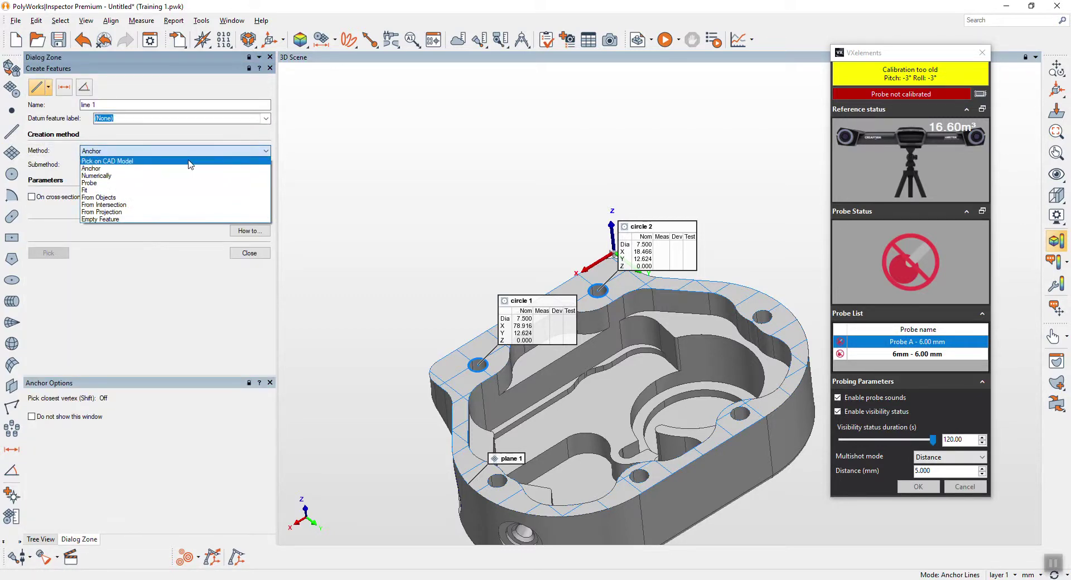
pyautogui.click(167, 198)
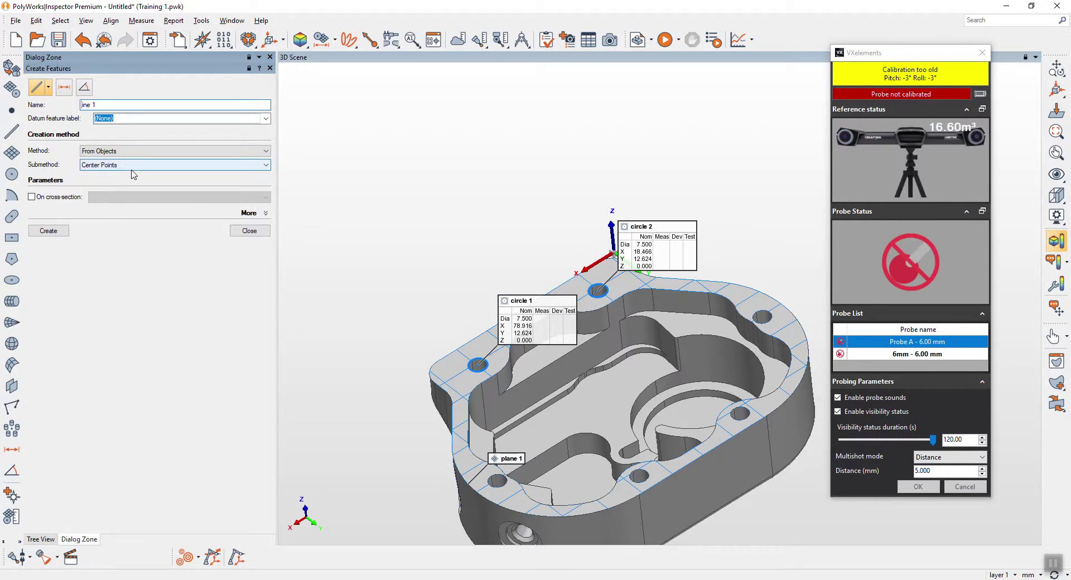
pyautogui.click(62, 235)
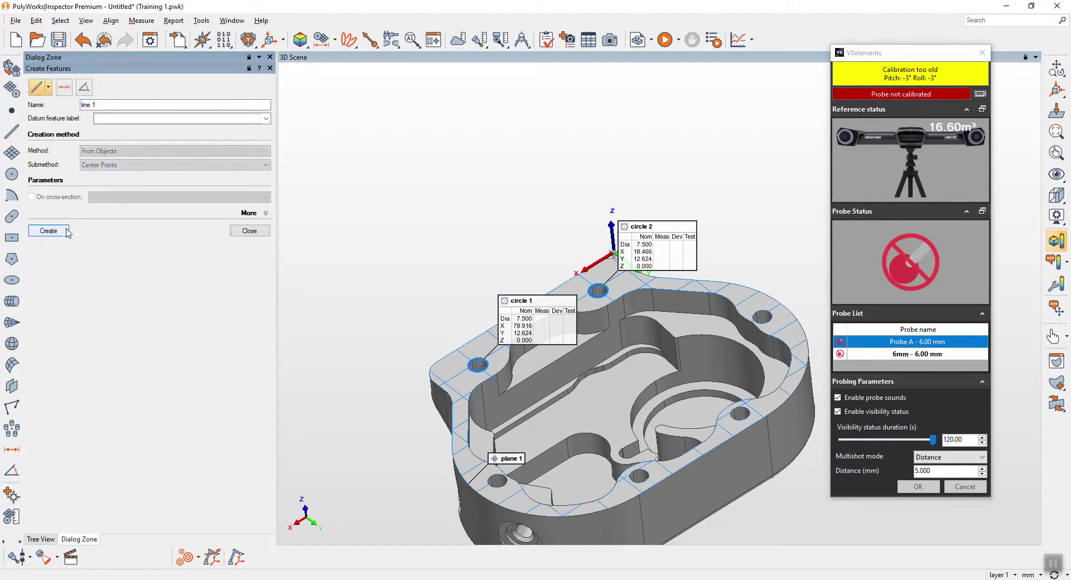
pyautogui.click(257, 232)
# Examine the measurement commands available for all four created features and for the two circles alone.
pyautogui.moveTo(624, 345); pyautogui.dragTo(614, 282, button='middle')
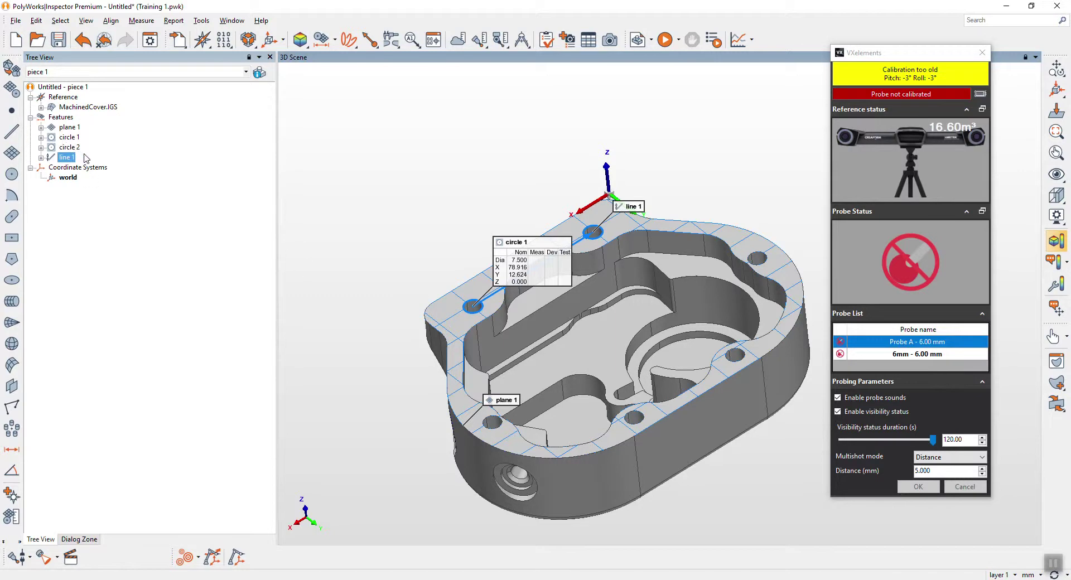
pyautogui.moveTo(97, 159); pyautogui.dragTo(68, 130)
pyautogui.rightClick(67, 127)
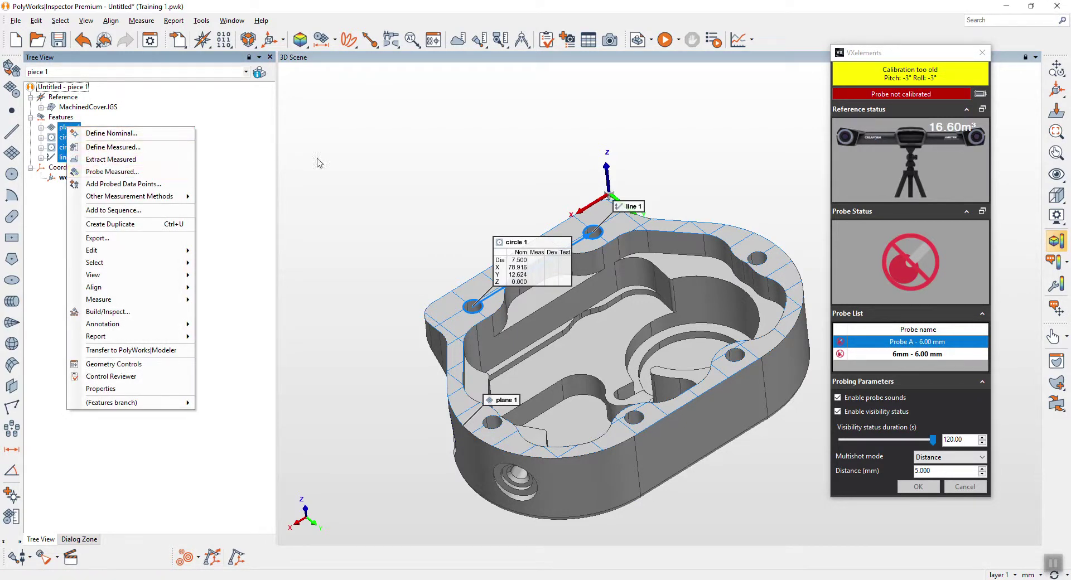
pyautogui.click(528, 128)
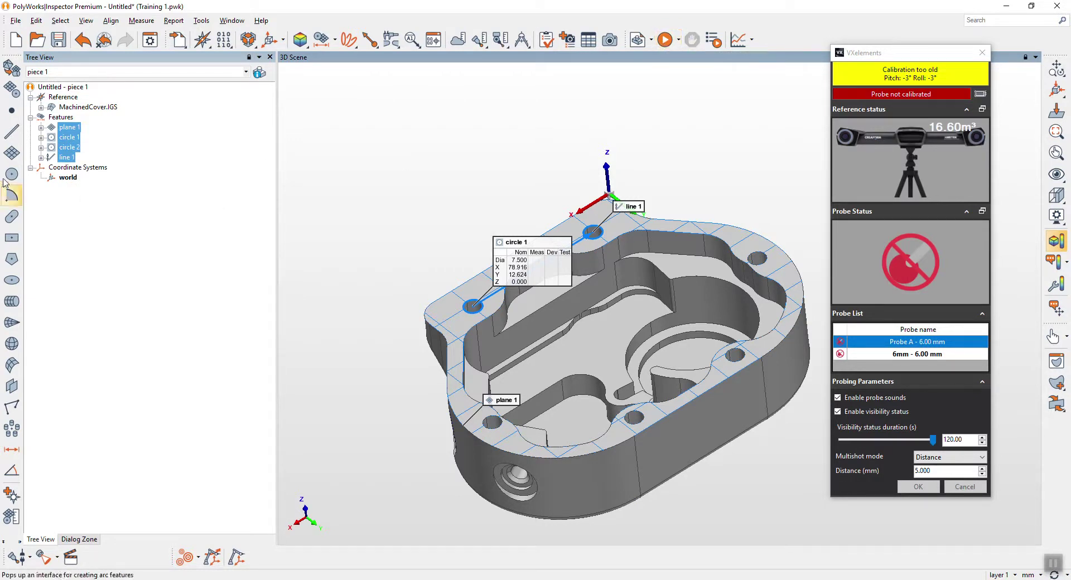
pyautogui.click(101, 161)
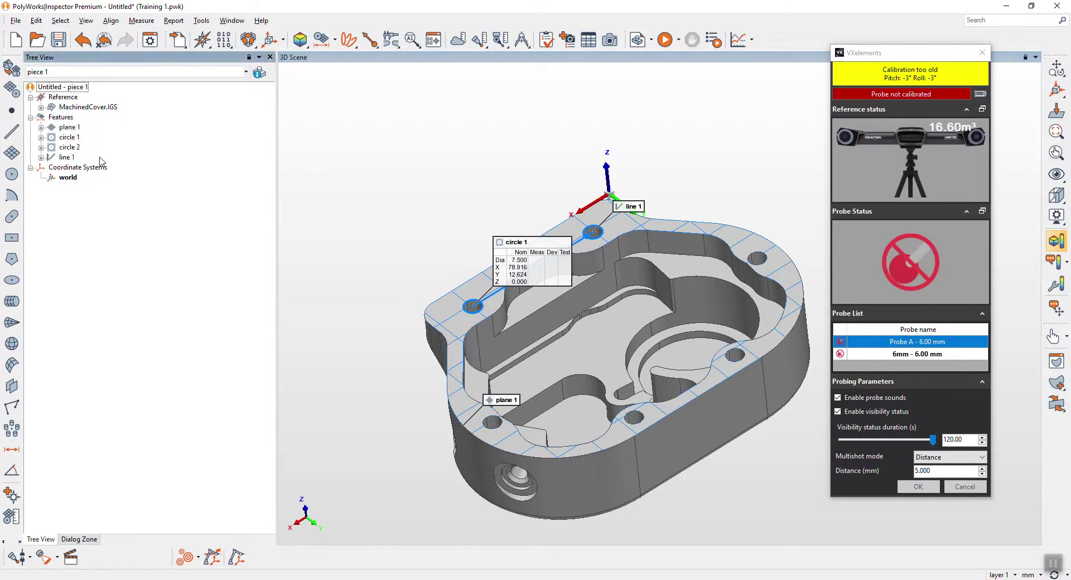
pyautogui.moveTo(93, 154); pyautogui.dragTo(68, 139)
pyautogui.rightClick(71, 148)
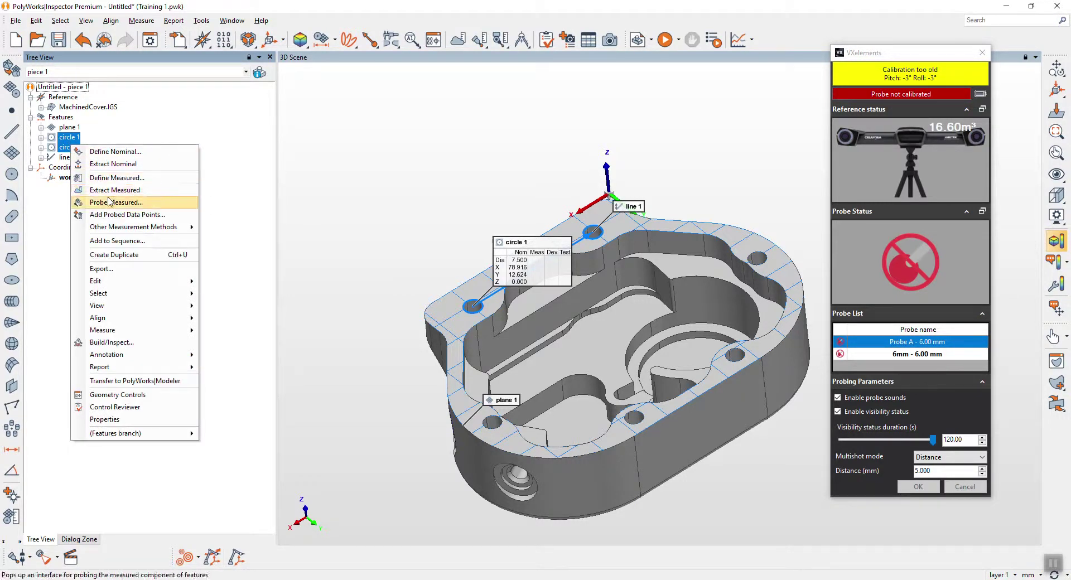
pyautogui.click(460, 166)
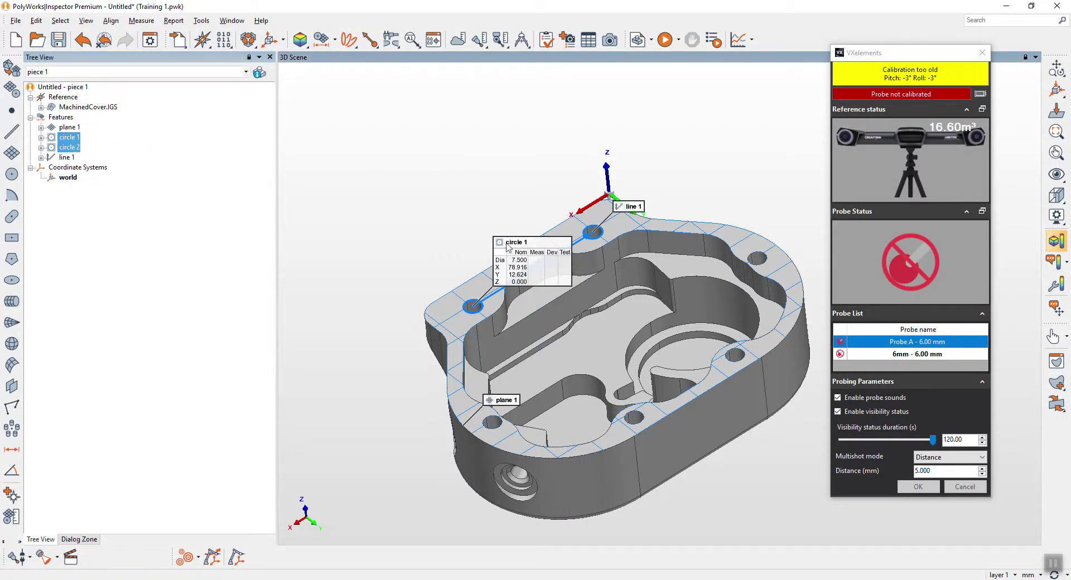
# Choose a probing device from the list of devices and connect to it.
pyautogui.click(16, 557)
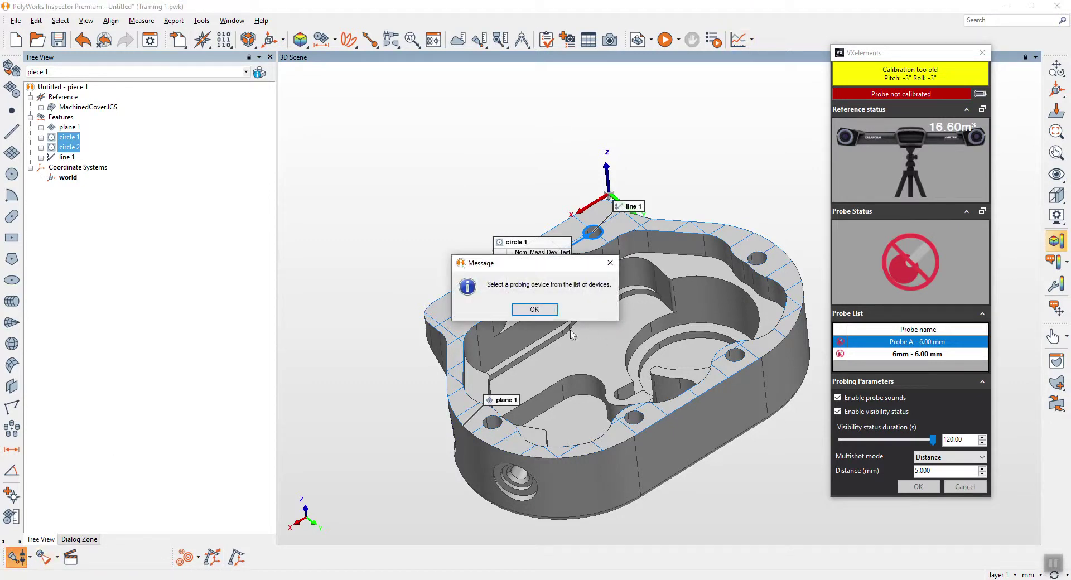
pyautogui.click(534, 310)
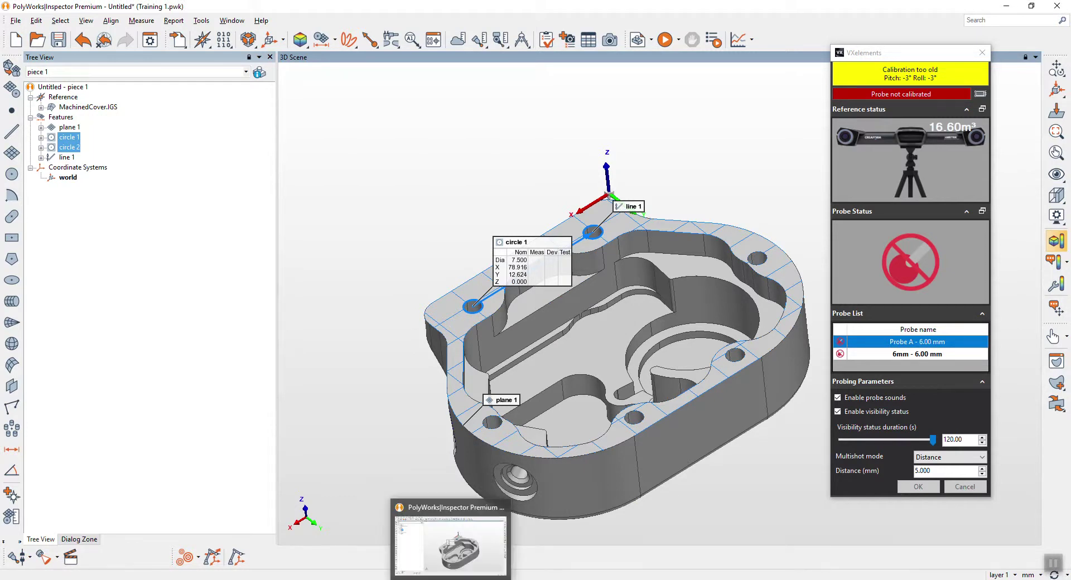
pyautogui.click(454, 579)
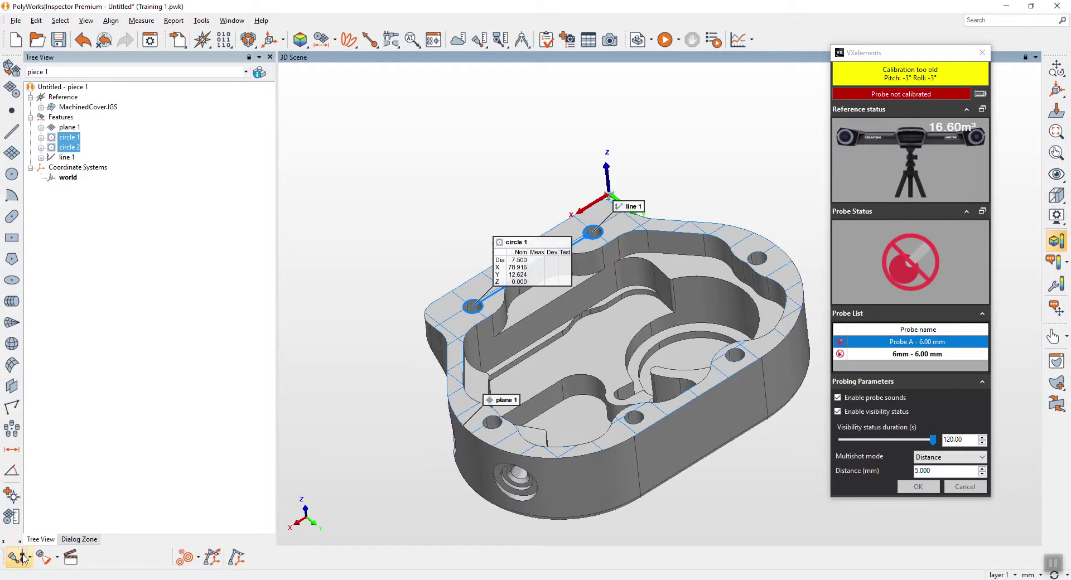
pyautogui.click(544, 311)
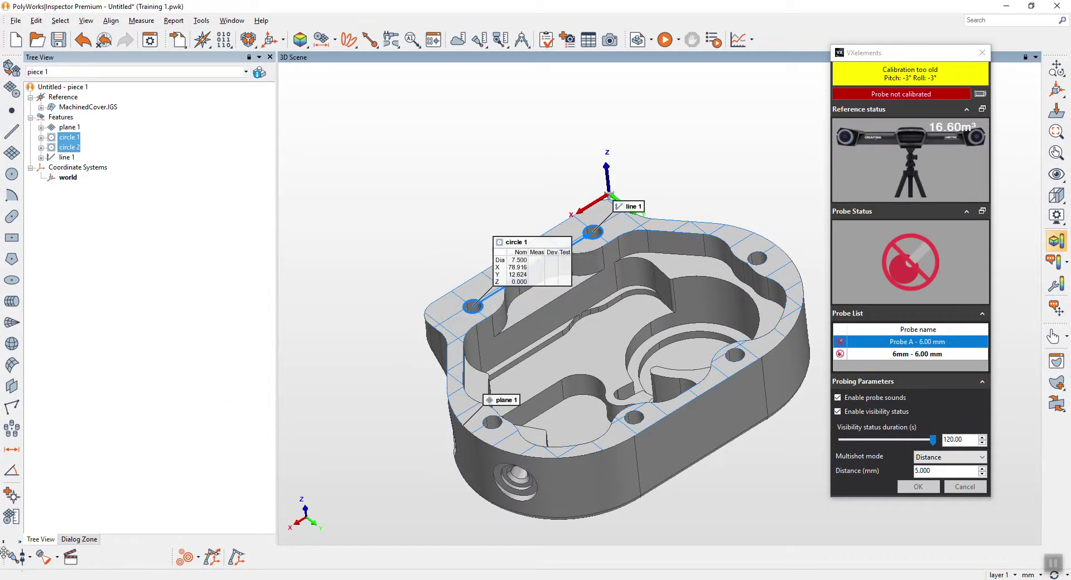
pyautogui.click(30, 558)
pyautogui.click(39, 539)
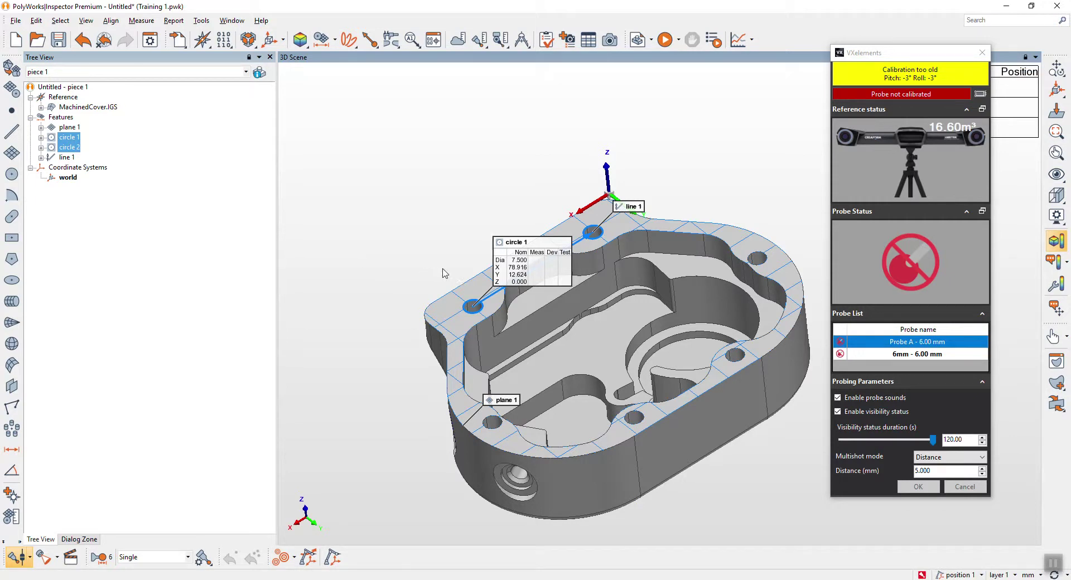
# Start the guided inspection of the features and try to calibrate the 6mm - 6.00 mm probe with the cone.
pyautogui.click(665, 41)
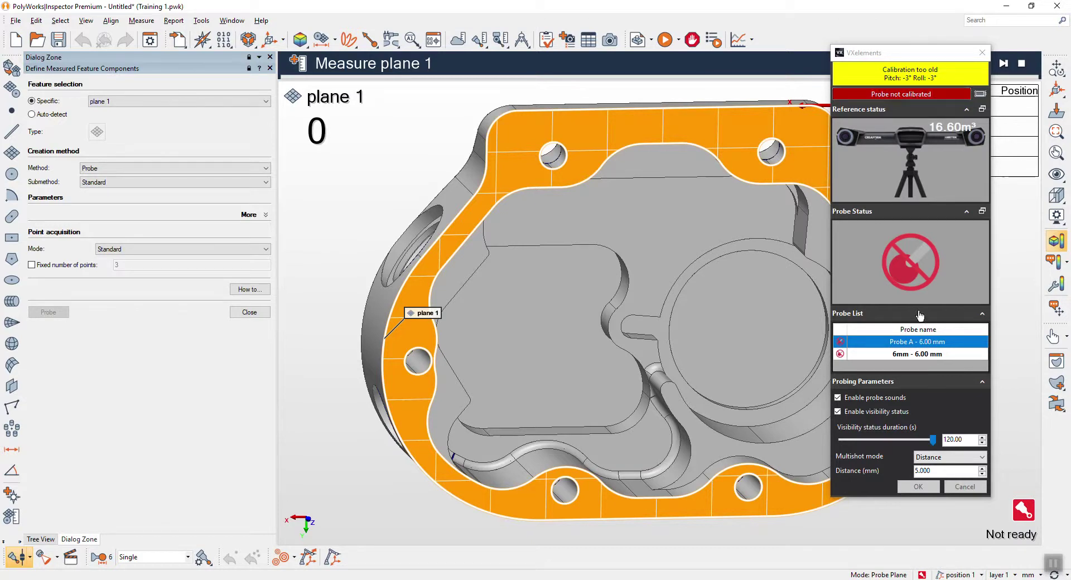
pyautogui.click(927, 355)
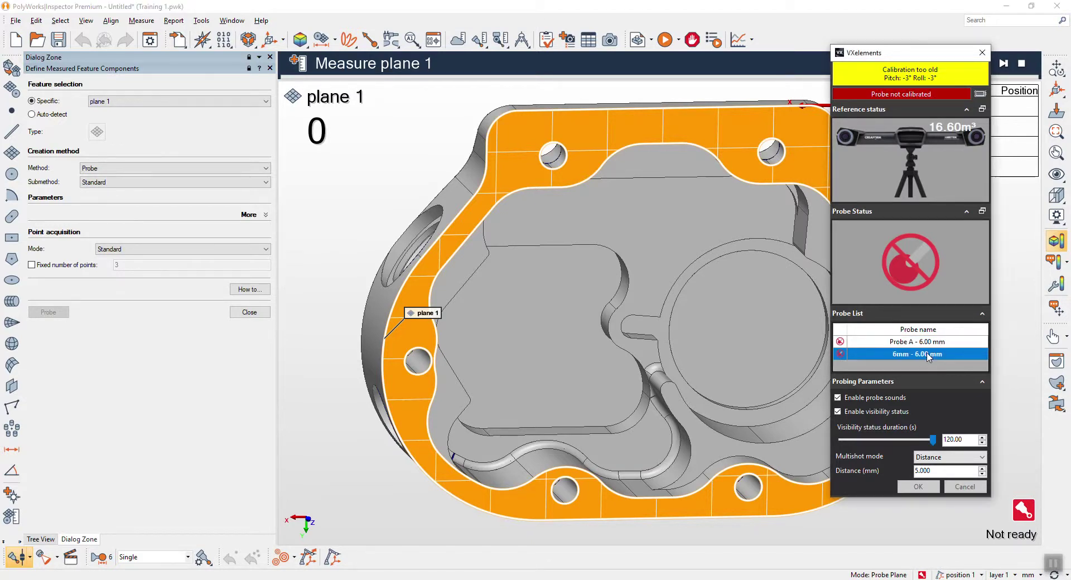
pyautogui.rightClick(927, 355)
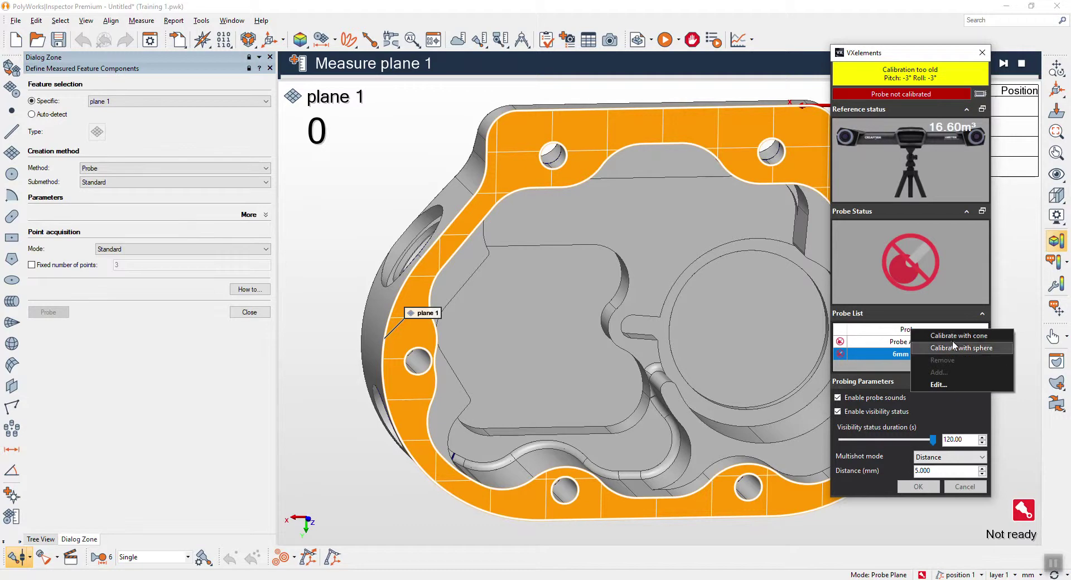
pyautogui.click(955, 336)
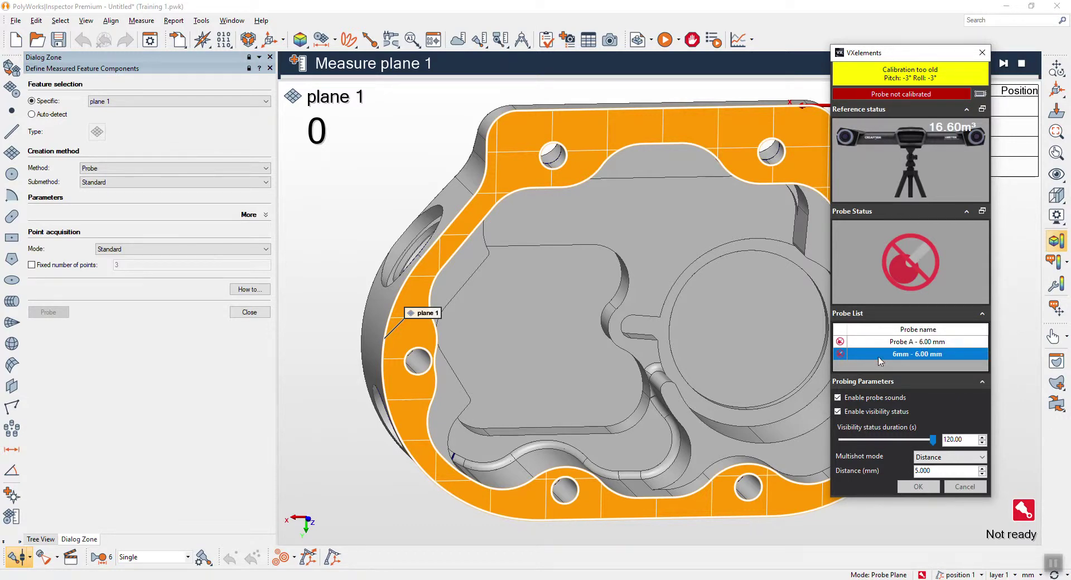
pyautogui.click(898, 407)
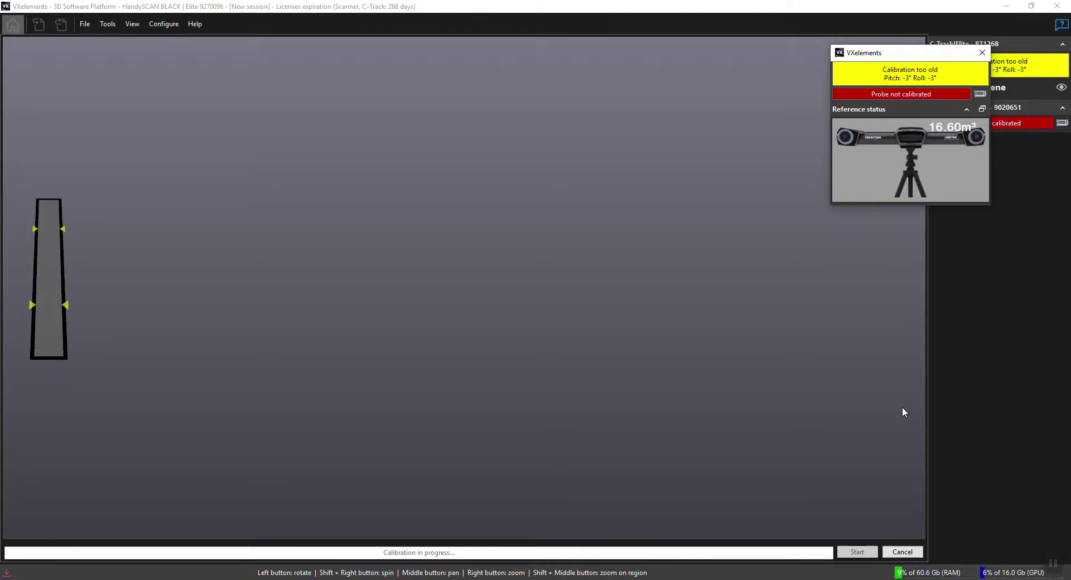
pyautogui.click(361, 304)
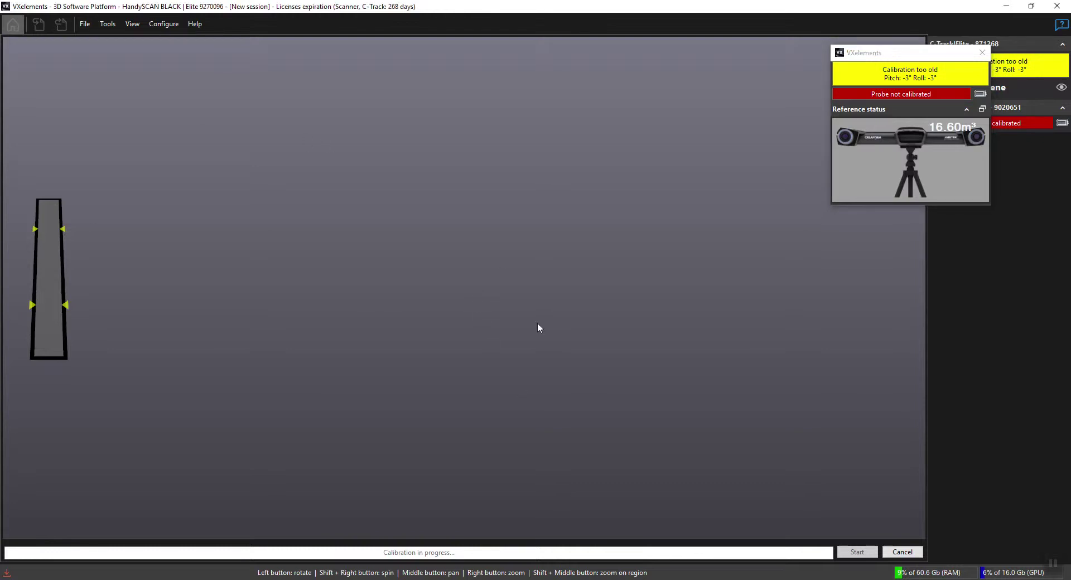
pyautogui.click(902, 551)
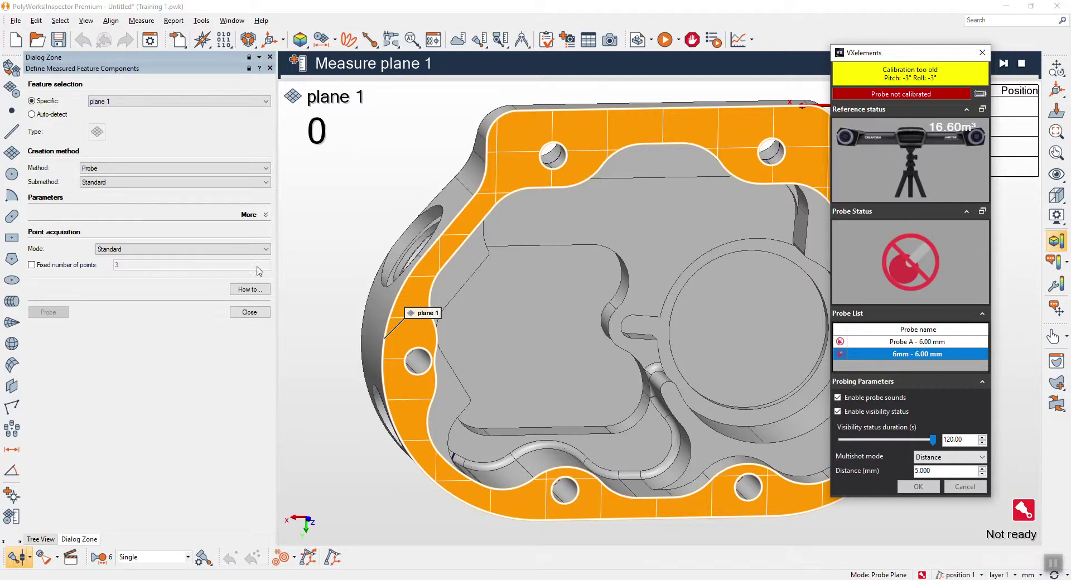
# Disconnect the probing device, calibrate the 6mm - 6.00 mm probe with the cone and save the calibration.
pyautogui.click(249, 312)
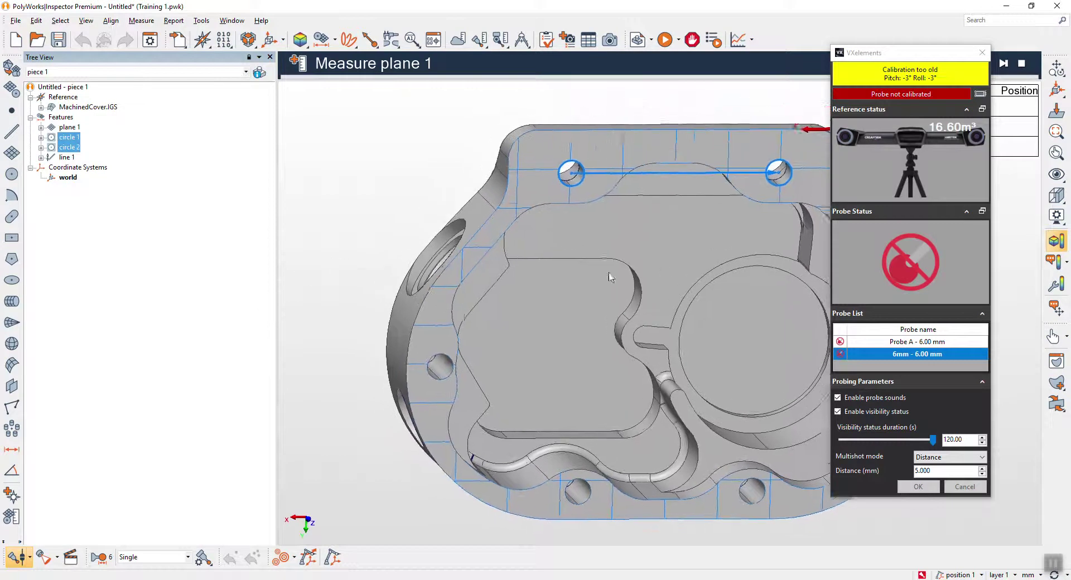
pyautogui.click(22, 564)
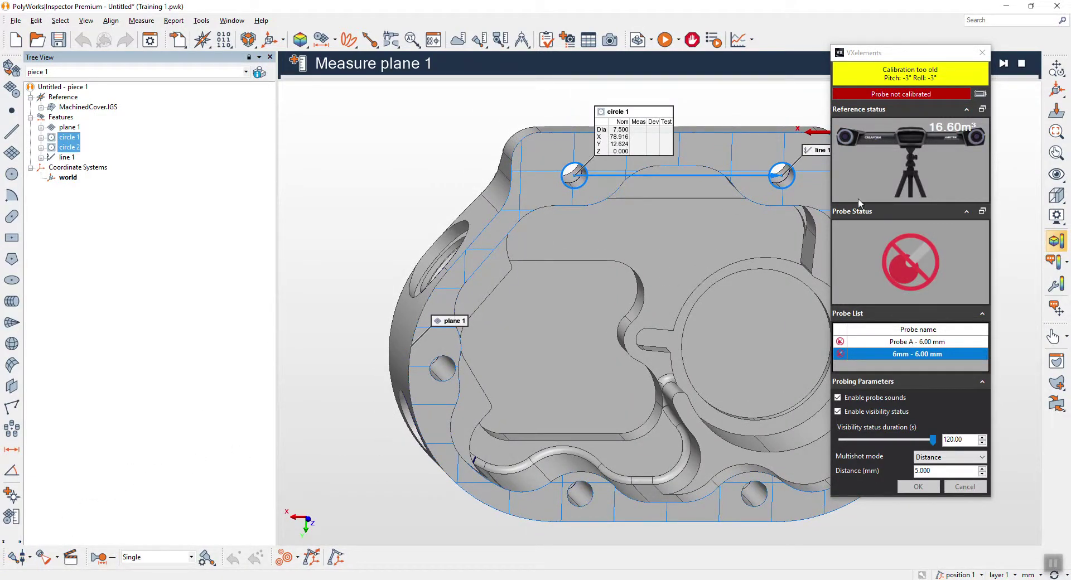
pyautogui.rightClick(904, 353)
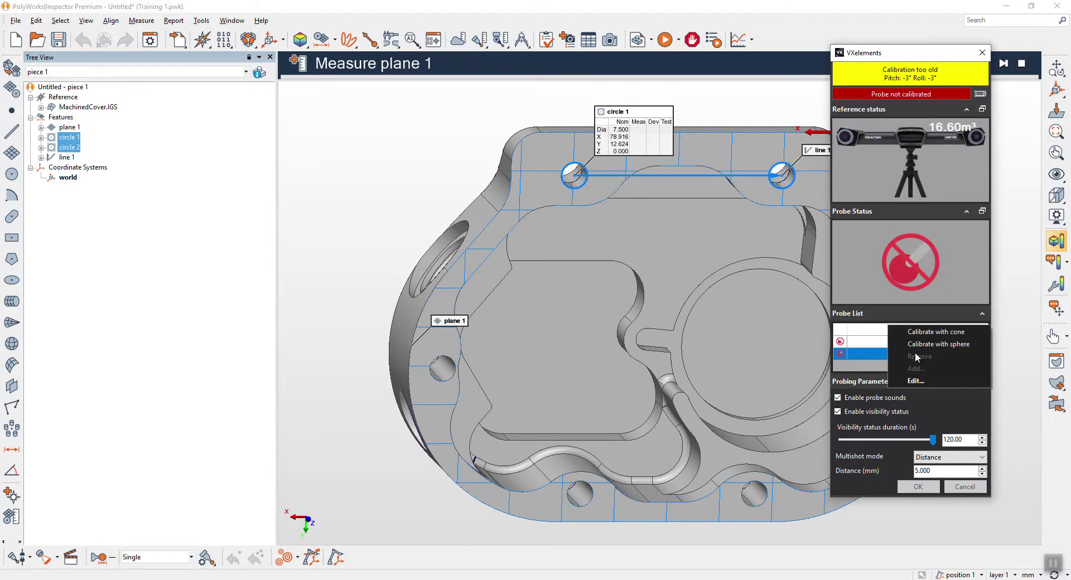
pyautogui.click(932, 335)
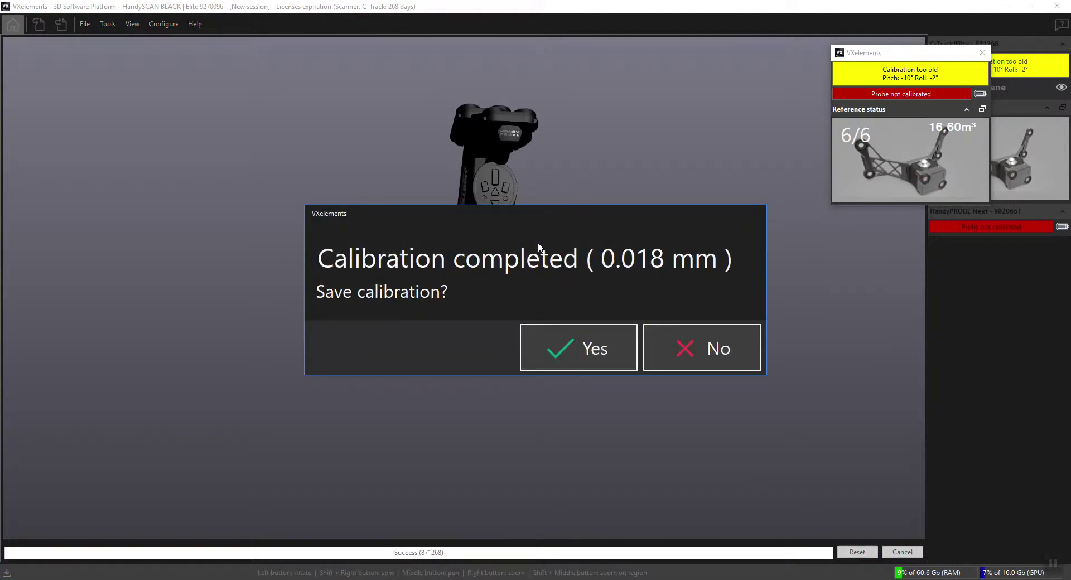
pyautogui.press('Return')
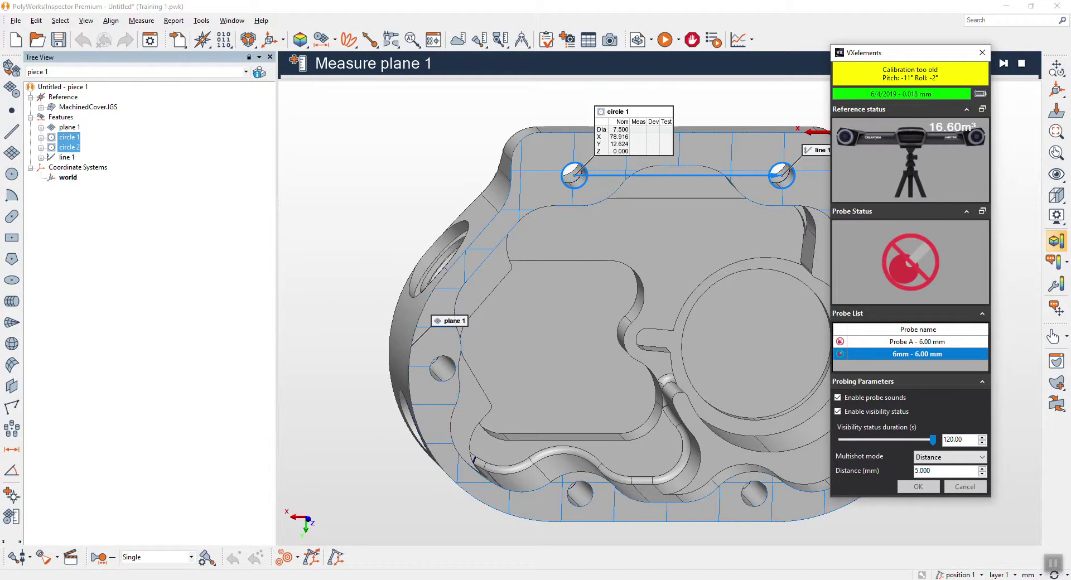
# Reconnect the probing device, stop the running inspection process and start it again to measure plane 1.
pyautogui.click(20, 561)
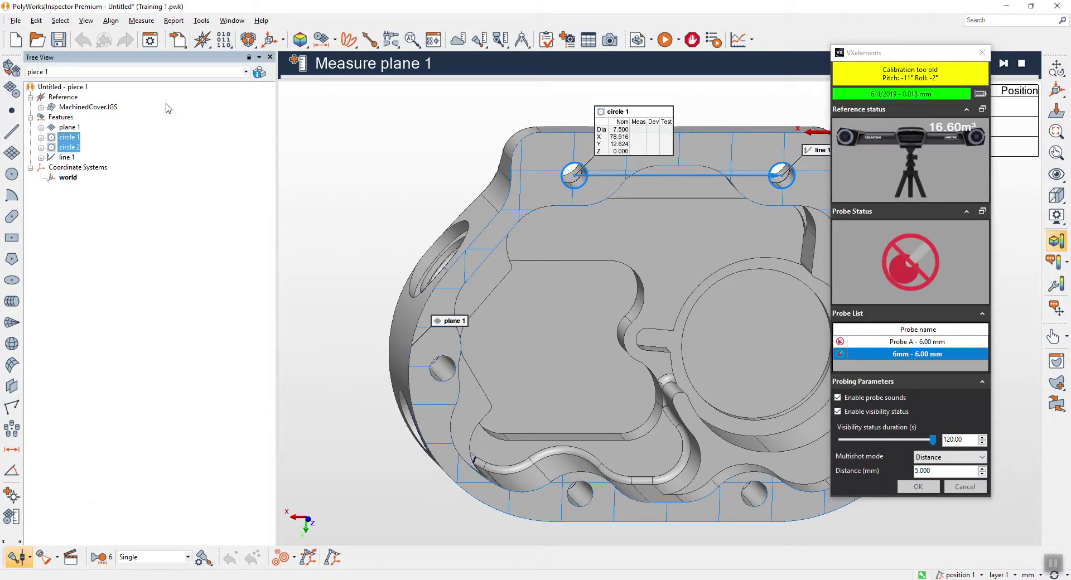
pyautogui.click(413, 88)
pyautogui.click(664, 40)
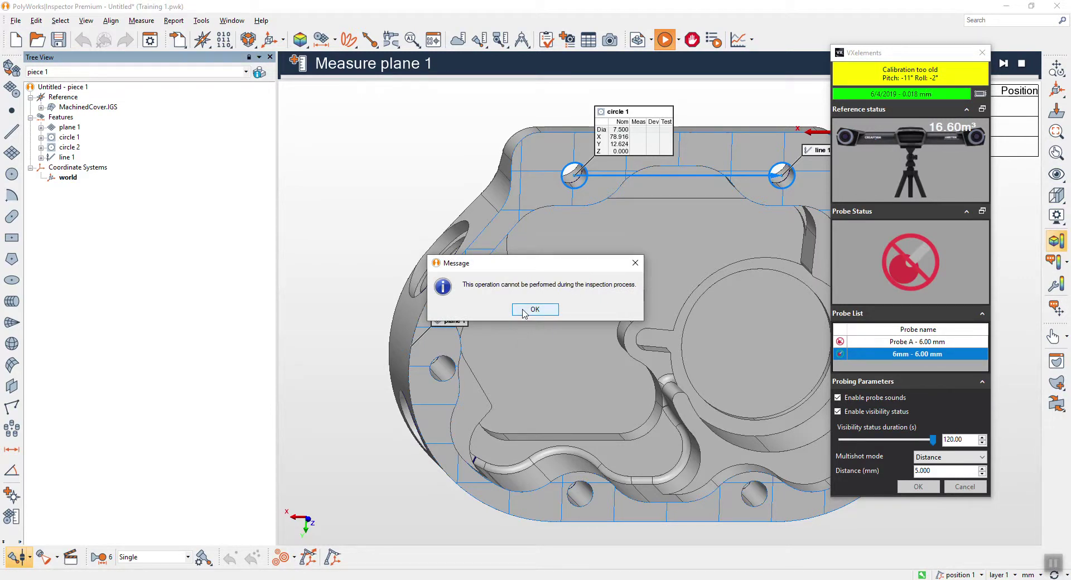
pyautogui.click(524, 310)
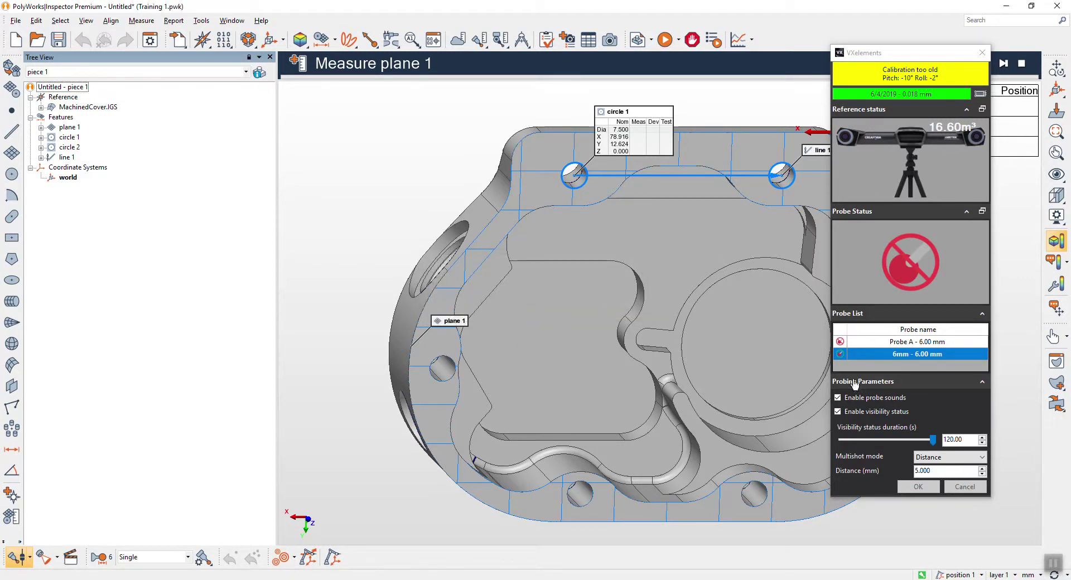
pyautogui.click(1021, 63)
pyautogui.click(668, 47)
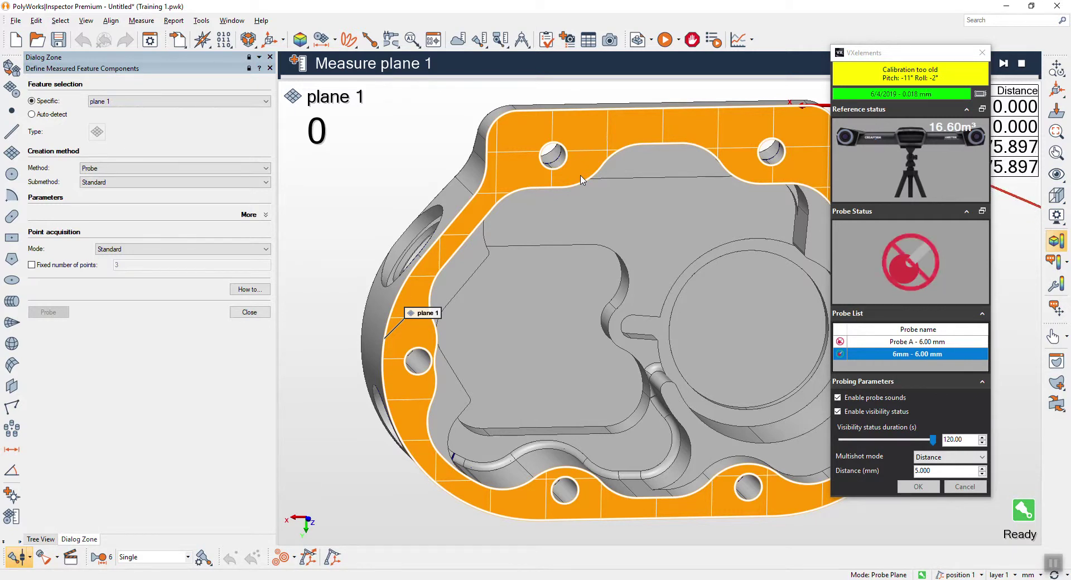
# Set the constraining plane method of circle 1 to Use Plane Feature, with plane 1 as the plane.
pyautogui.scroll(-8, 454, 209)
pyautogui.scroll(6, 550, 254)
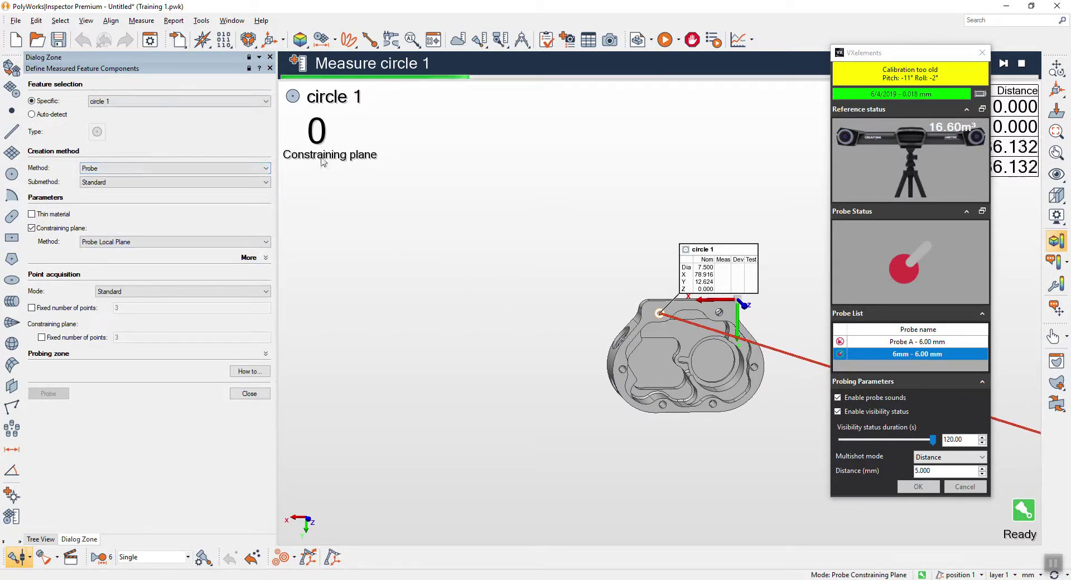
pyautogui.click(140, 244)
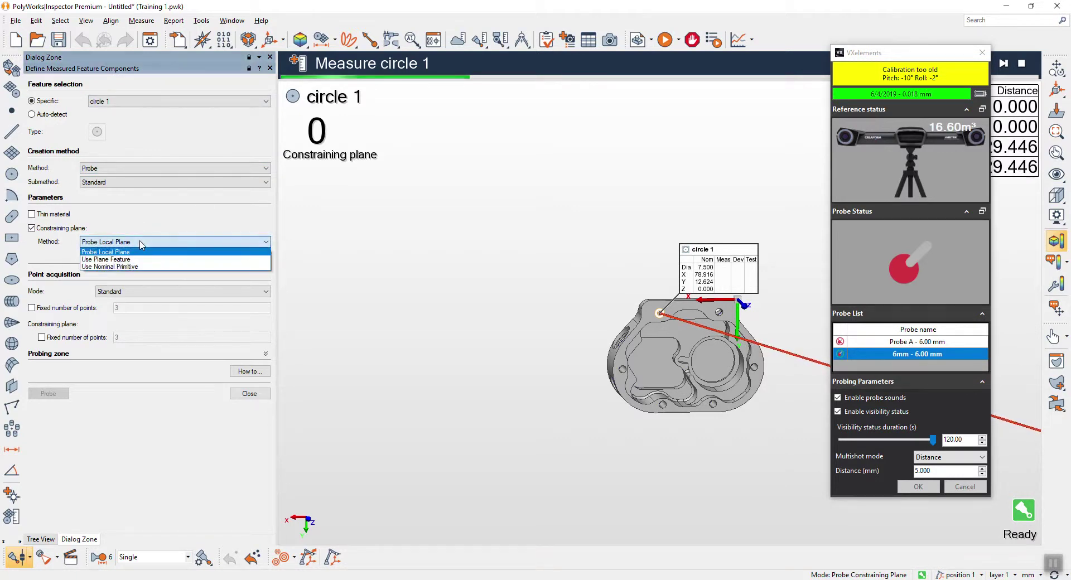
pyautogui.click(141, 260)
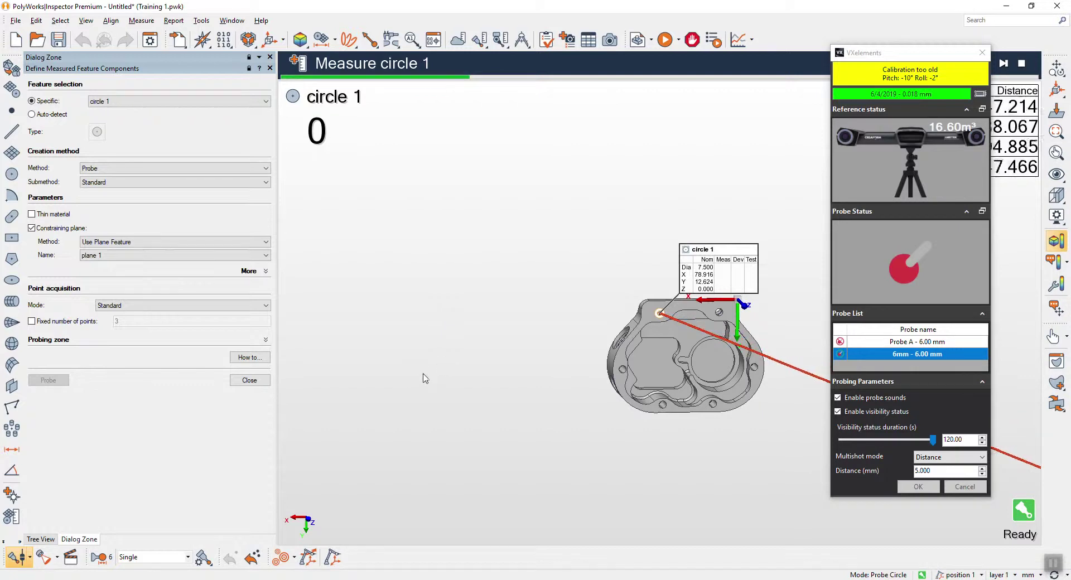
# Complete the guided probing of circle 1 and circle 2, and move the VXelements window aside.
pyautogui.scroll(3, 645, 331)
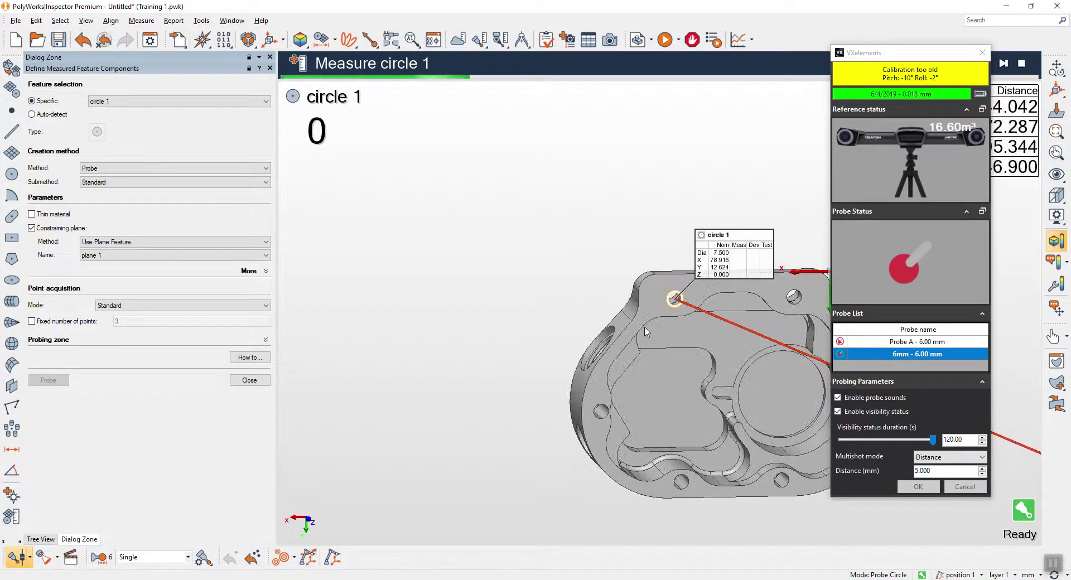
pyautogui.moveTo(652, 291); pyautogui.dragTo(584, 271, button='middle')
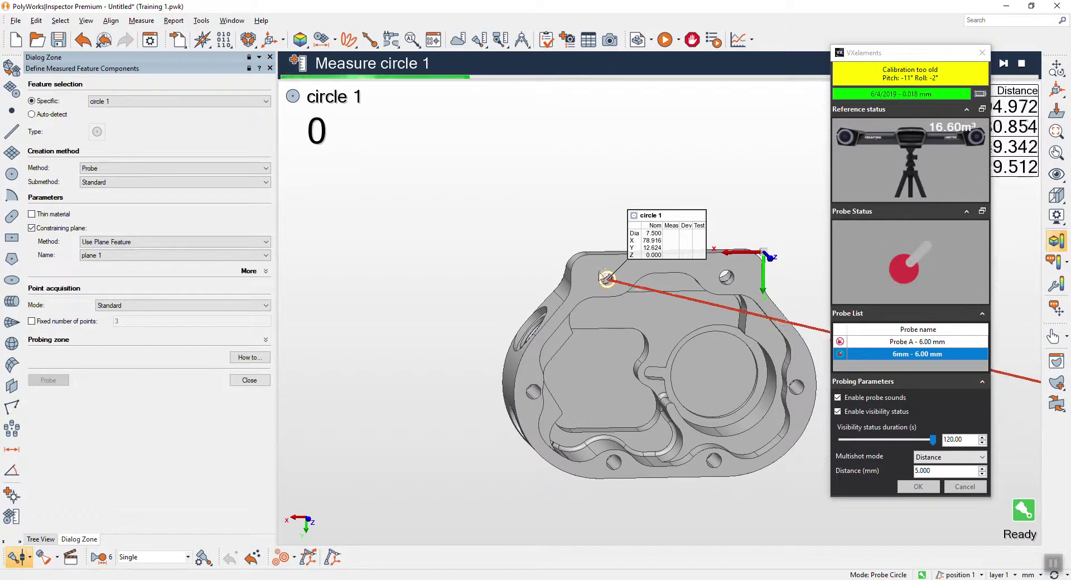
pyautogui.moveTo(601, 281); pyautogui.dragTo(472, 252)
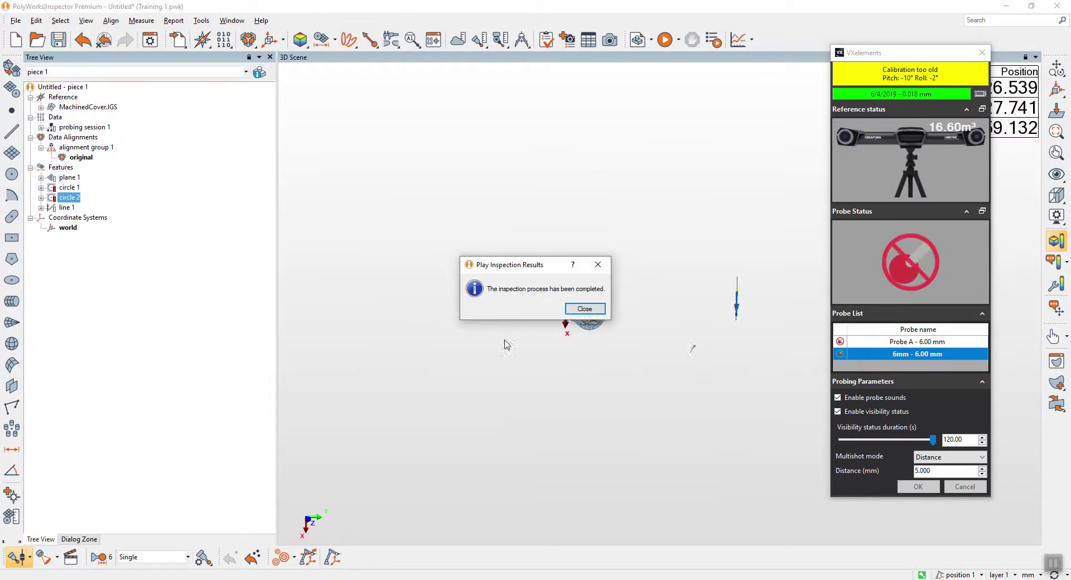
pyautogui.click(585, 308)
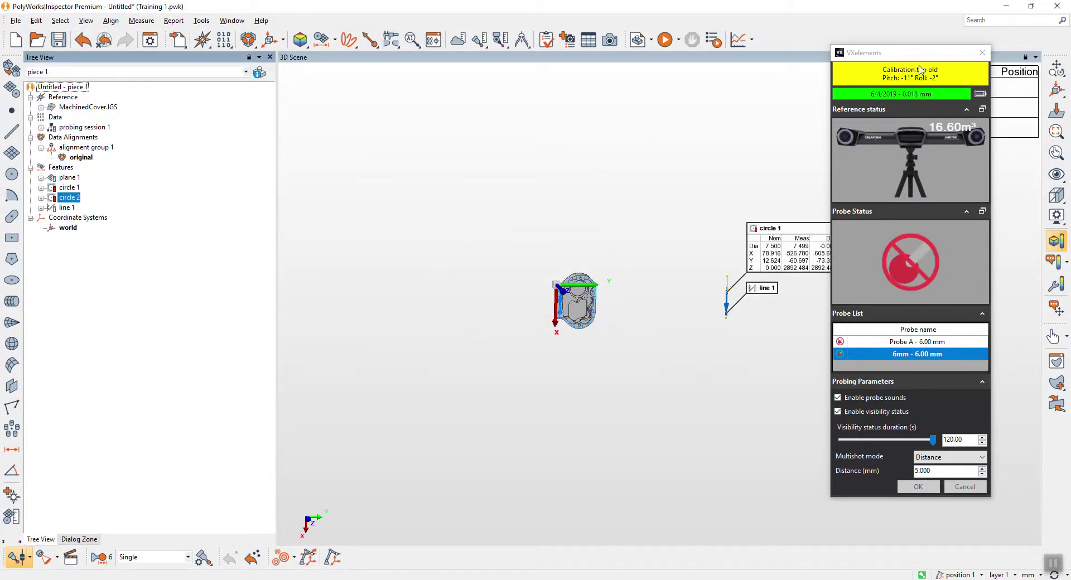
pyautogui.moveTo(915, 58); pyautogui.dragTo(980, 182)
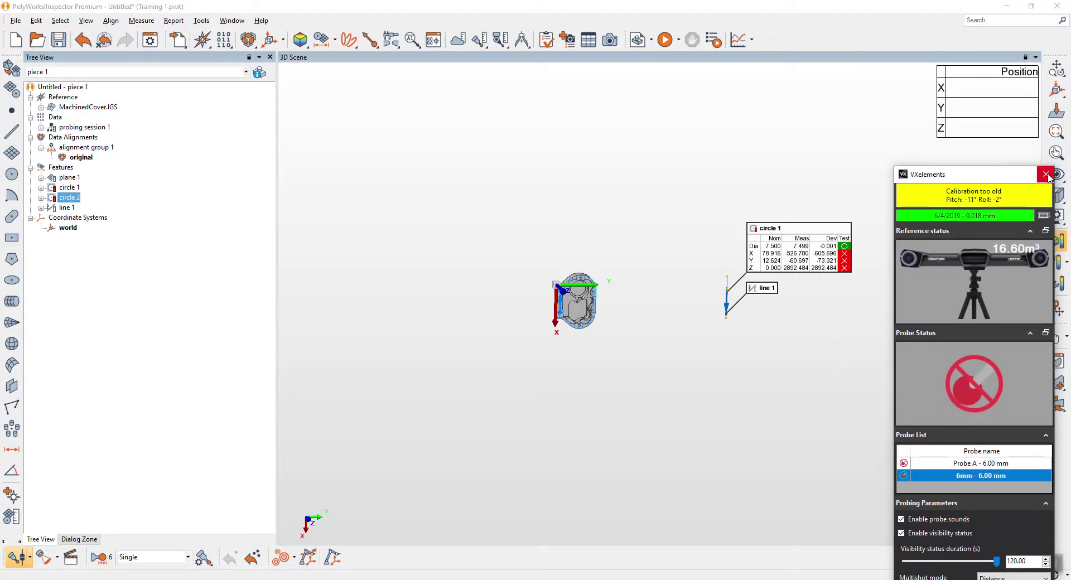
# Close the VXelements window and bring the measured features into view in the 3D scene.
pyautogui.click(1046, 175)
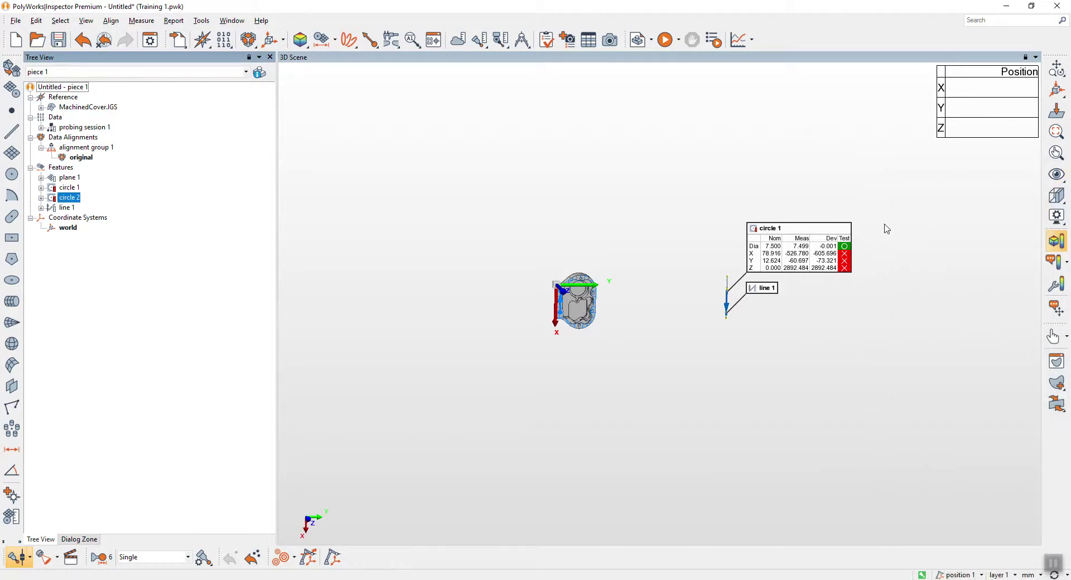
pyautogui.scroll(2, 610, 322)
pyautogui.moveTo(662, 322); pyautogui.dragTo(606, 319, button='middle')
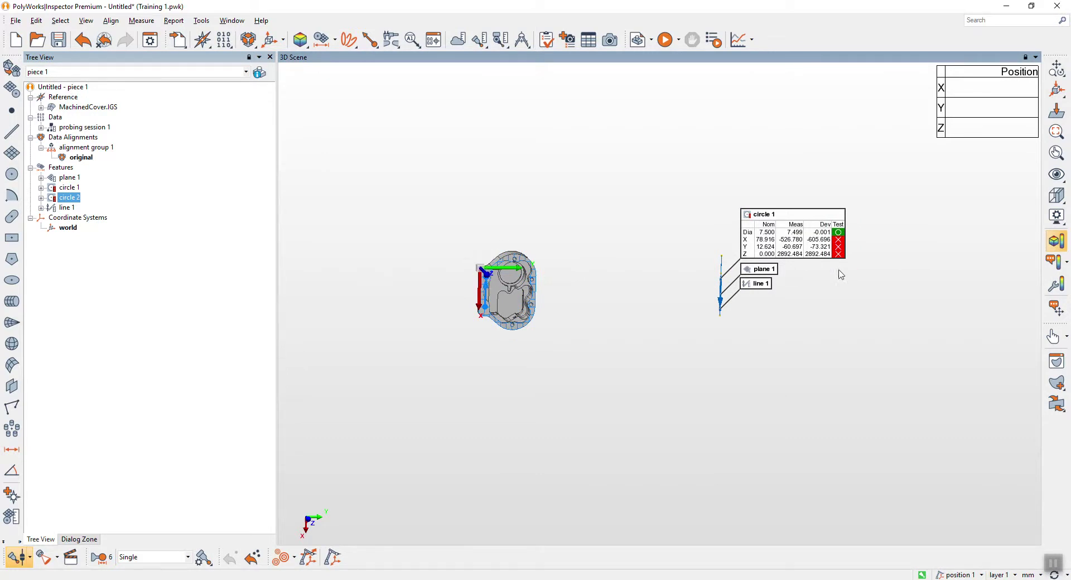
pyautogui.scroll(3, 785, 278)
pyautogui.moveTo(784, 280); pyautogui.dragTo(669, 291)
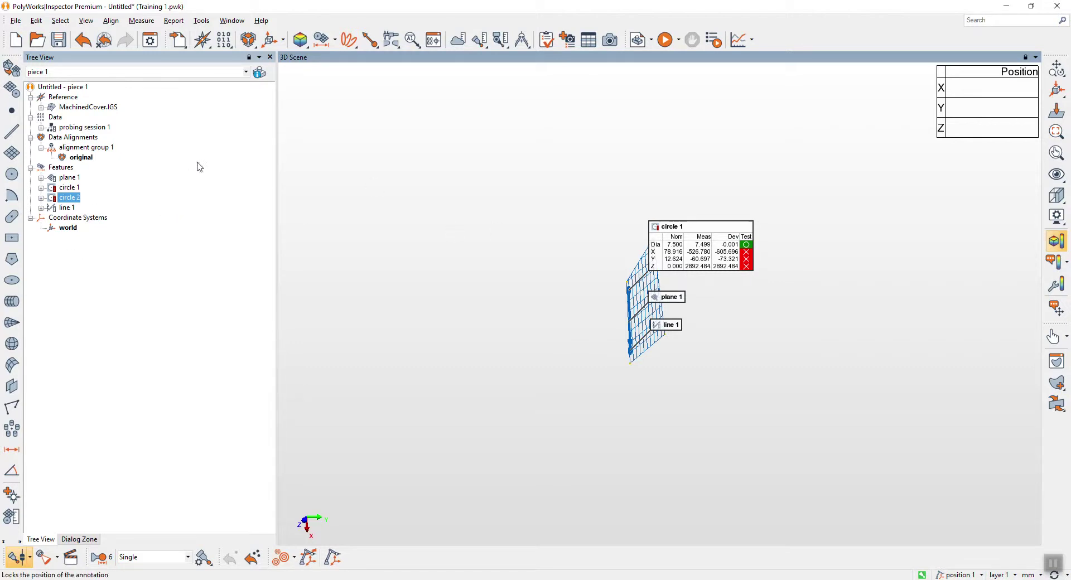
# Start a Plane, Axis, Center Point alignment in that sequence, using plane 1 as the plane source and destination.
pyautogui.click(249, 39)
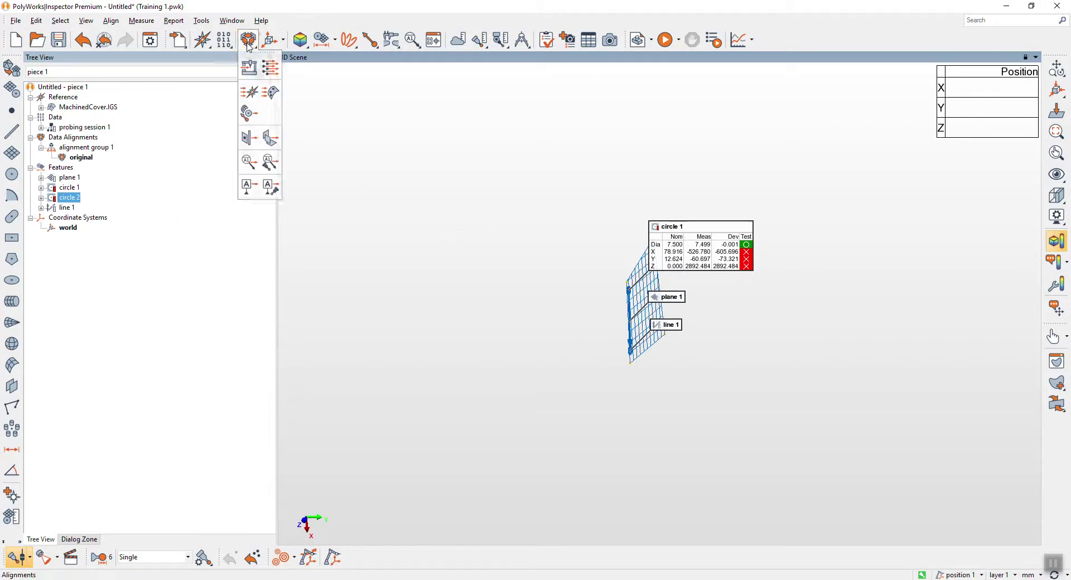
pyautogui.click(255, 144)
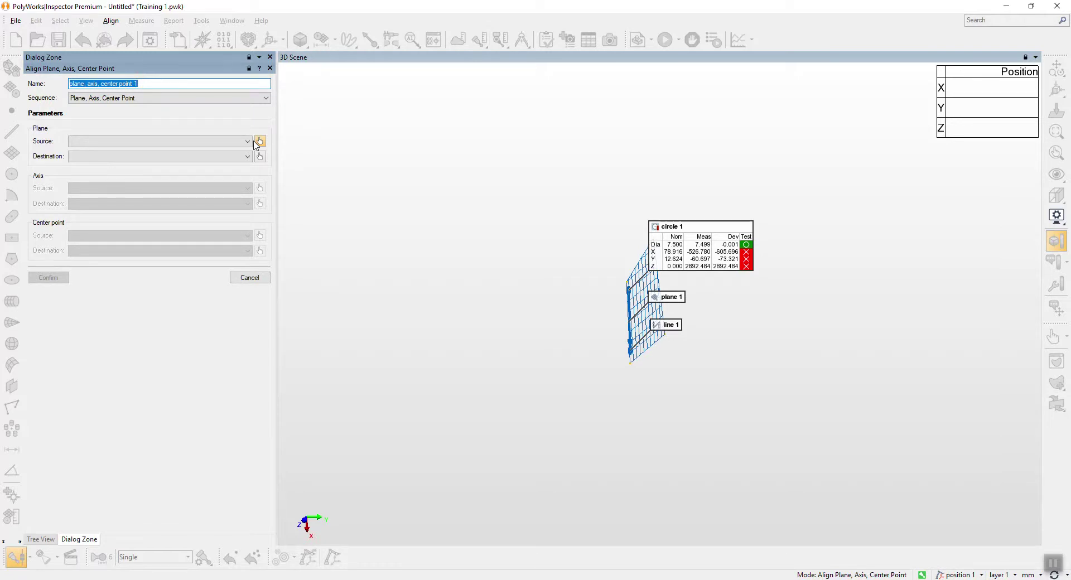
pyautogui.click(121, 100)
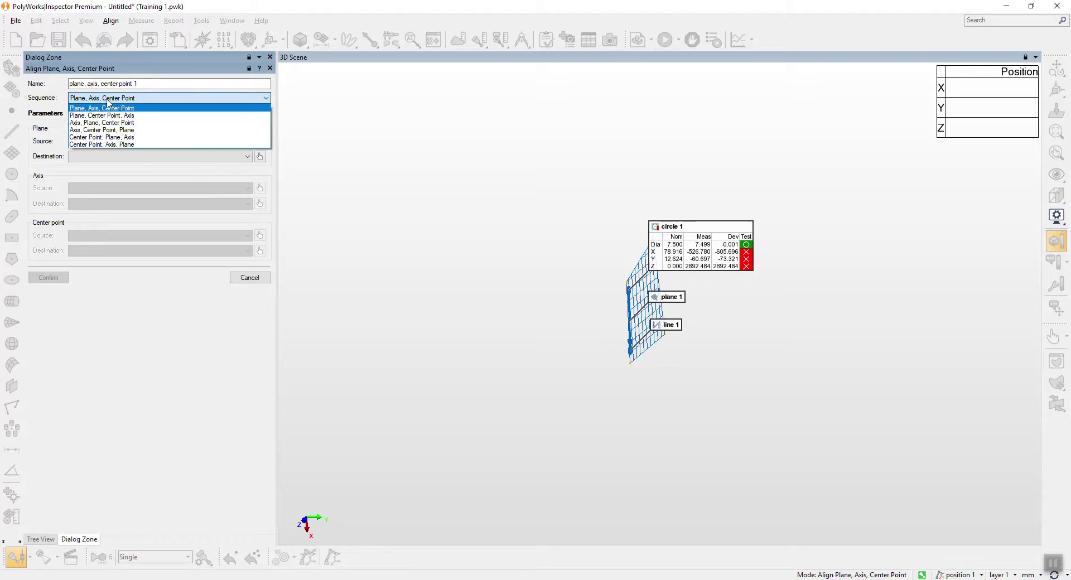
pyautogui.click(120, 107)
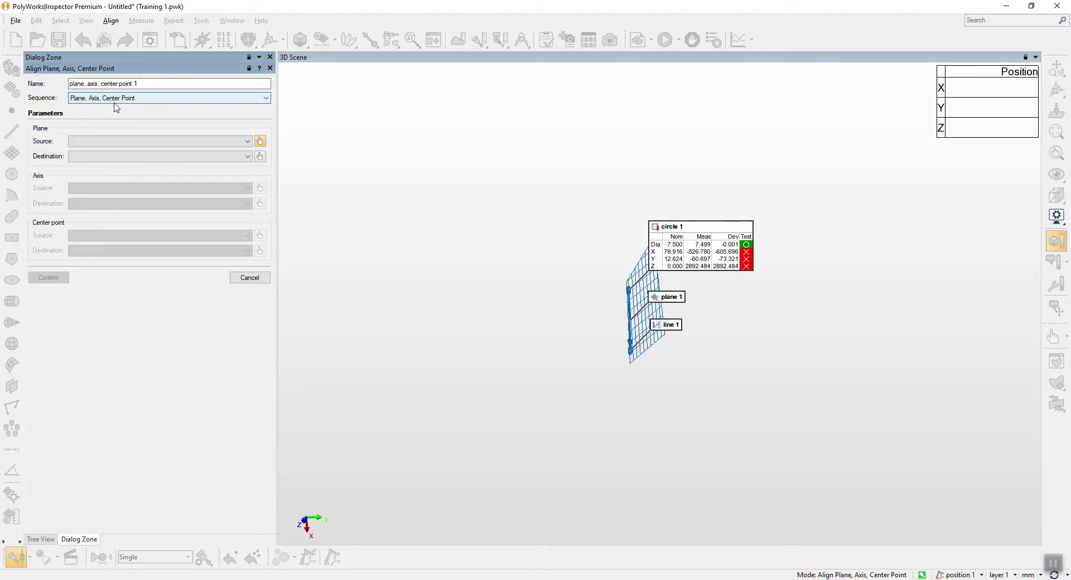
pyautogui.click(672, 298)
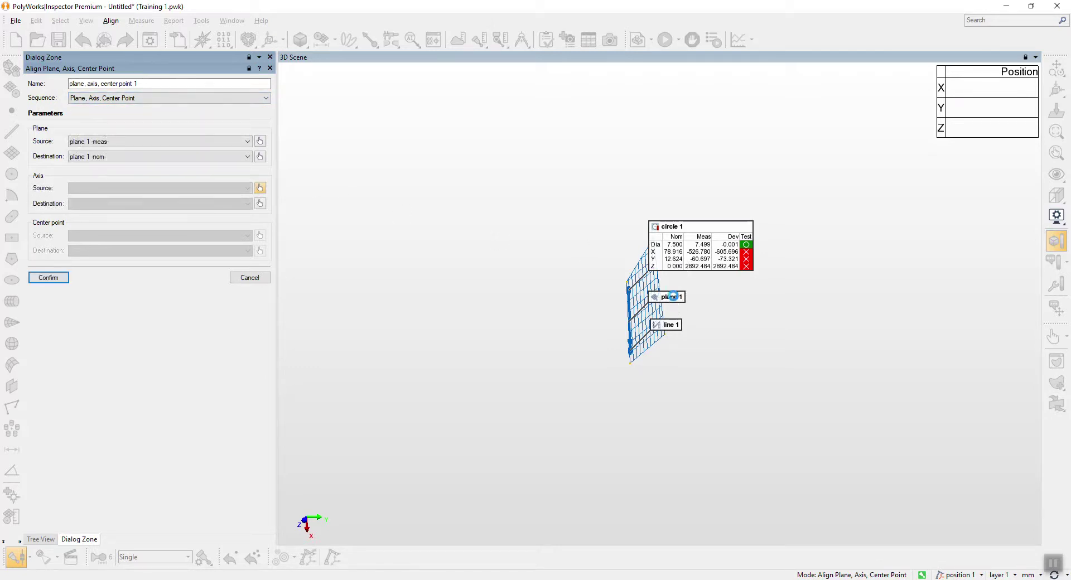
# Use line 1 as the alignment axis and circle 1 as the center point, and confirm the alignment.
pyautogui.press('space')
pyautogui.moveTo(497, 293); pyautogui.dragTo(431, 281, button='middle')
pyautogui.moveTo(837, 296); pyautogui.dragTo(748, 293, button='middle')
pyautogui.moveTo(890, 306); pyautogui.dragTo(521, 336, button='middle')
pyautogui.scroll(8, 824, 267)
pyautogui.moveTo(954, 246); pyautogui.dragTo(697, 244, button='middle')
pyautogui.moveTo(698, 244); pyautogui.dragTo(723, 199)
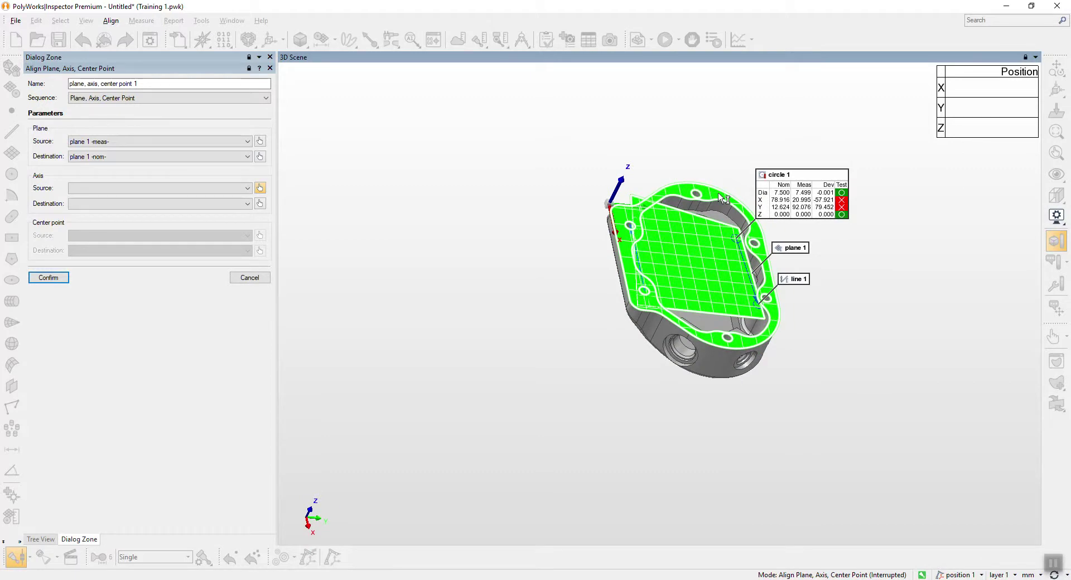
pyautogui.press('space')
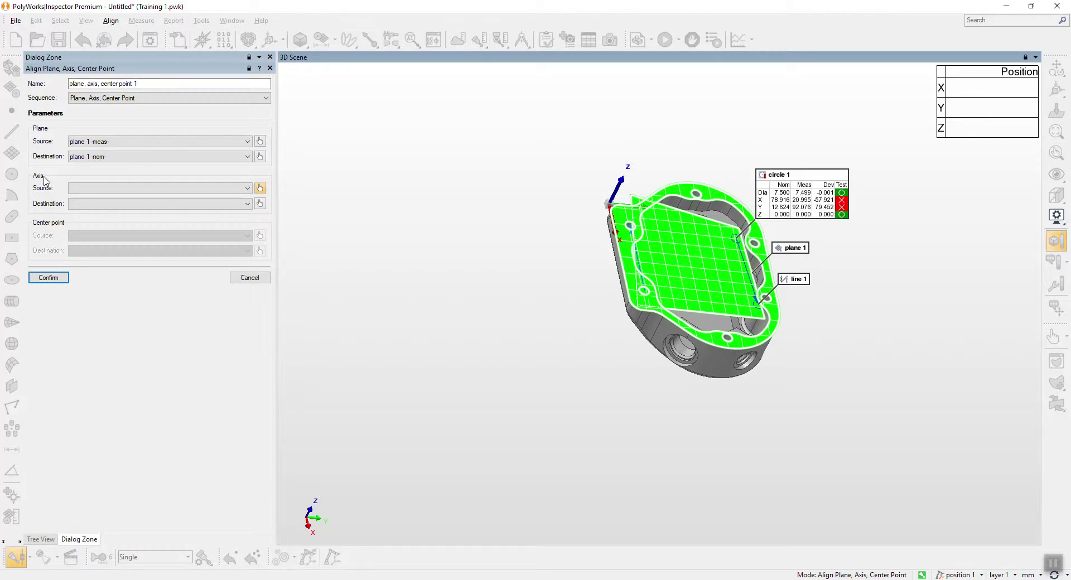
pyautogui.click(798, 280)
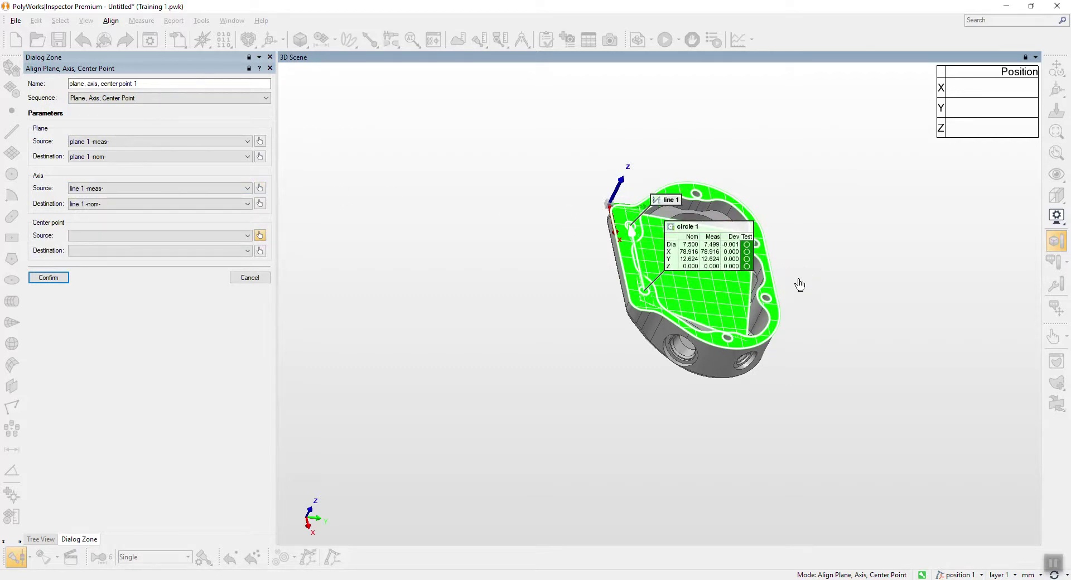
pyautogui.click(691, 254)
pyautogui.click(54, 279)
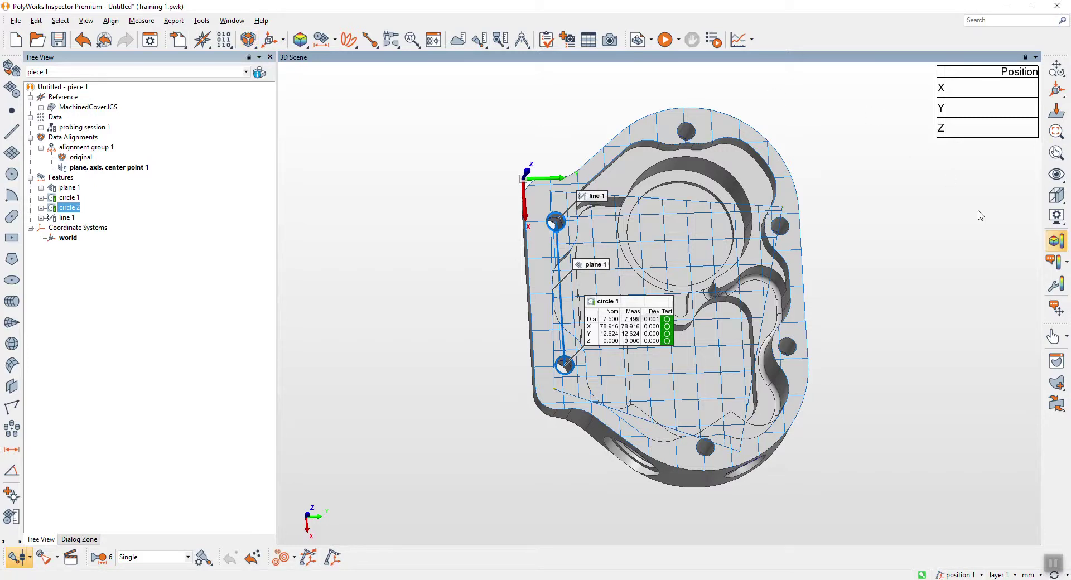
# Activate the original data alignment in alignment group 1.
pyautogui.moveTo(718, 275); pyautogui.dragTo(722, 256)
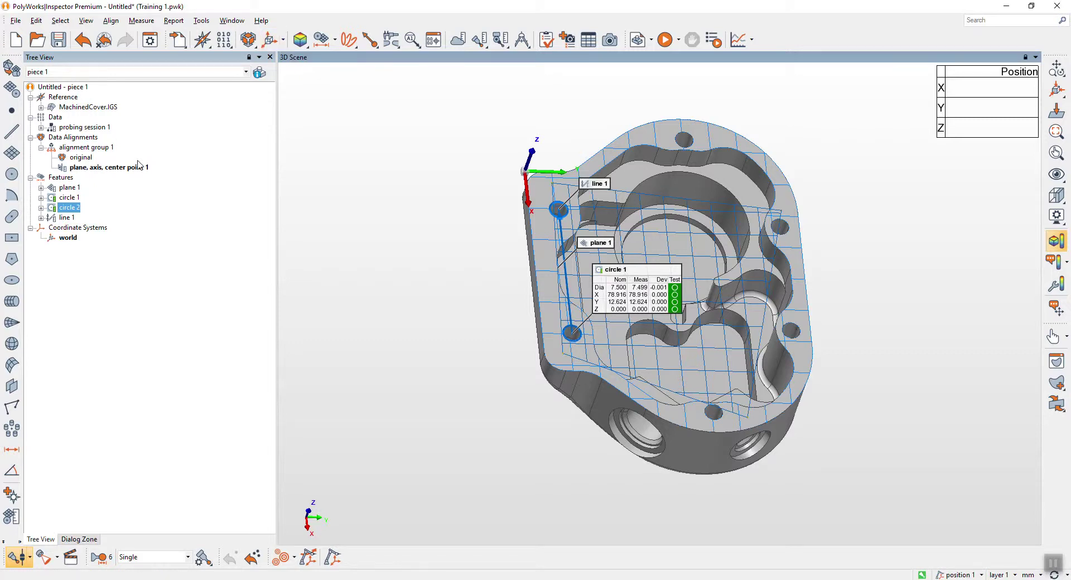
pyautogui.click(81, 158)
pyautogui.rightClick(81, 158)
pyautogui.click(99, 161)
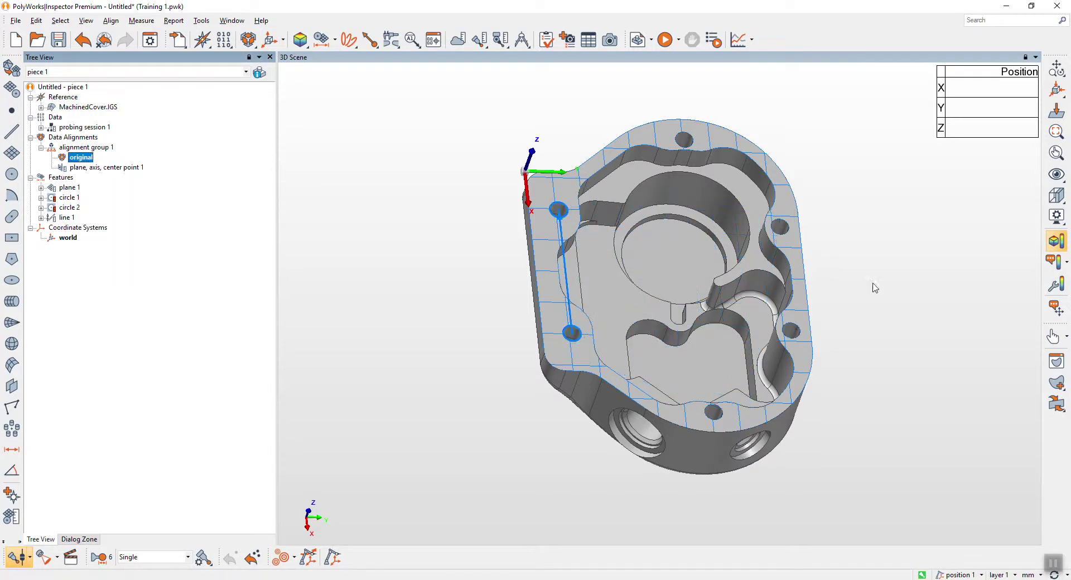
pyautogui.moveTo(513, 286); pyautogui.dragTo(535, 270)
pyautogui.moveTo(514, 197); pyautogui.dragTo(523, 197)
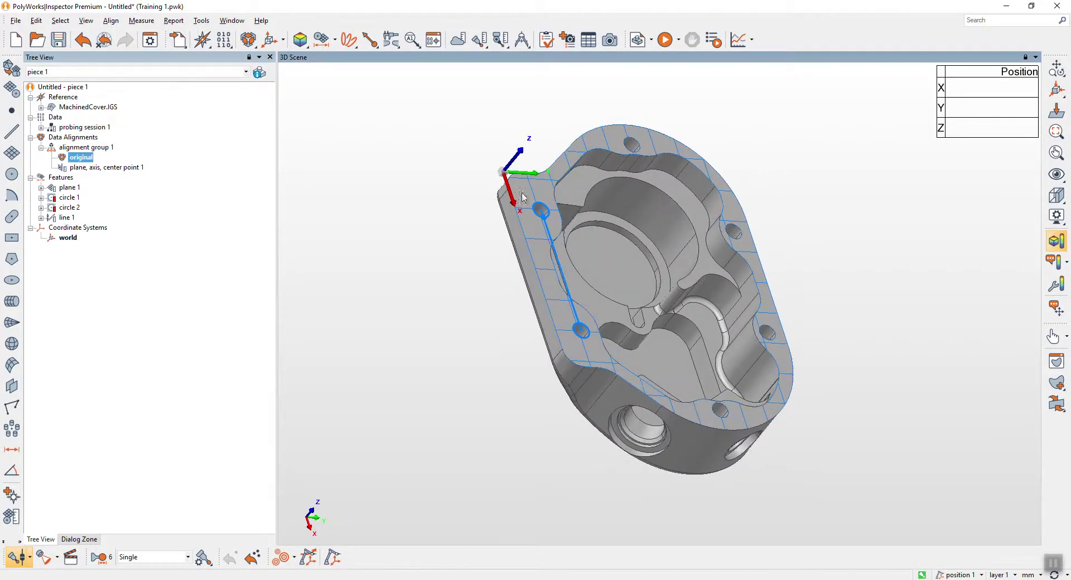
# Start a new Cartesian coordinate system using the From Translation and Rotation method.
pyautogui.click(269, 43)
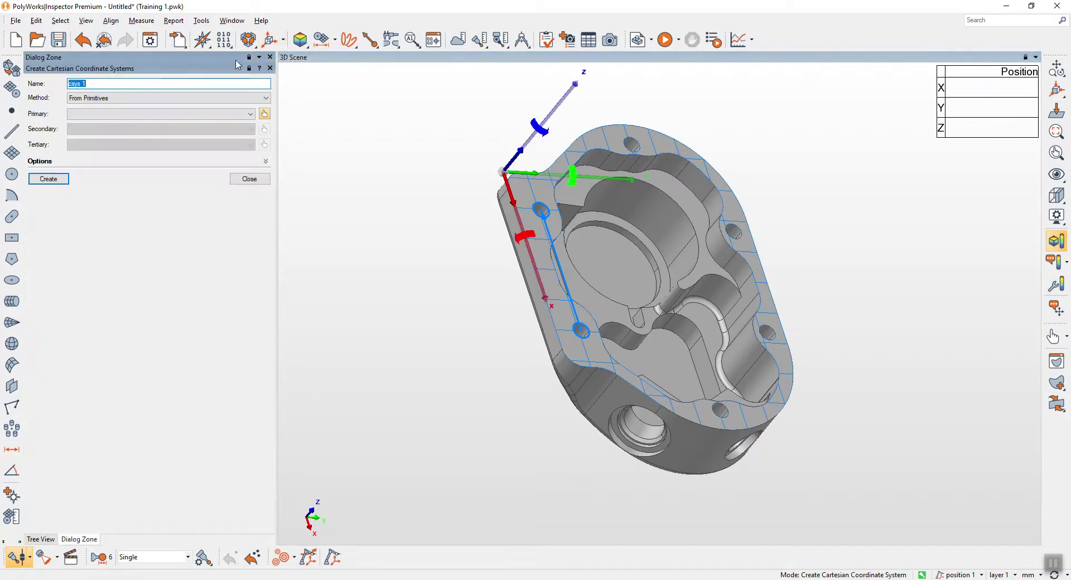
pyautogui.click(128, 98)
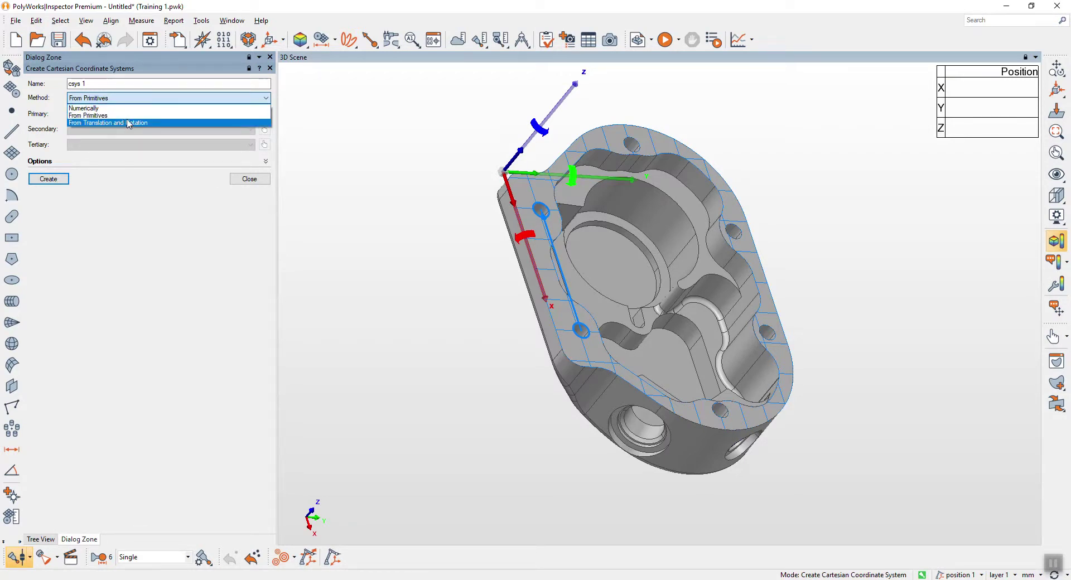
pyautogui.click(128, 122)
pyautogui.moveTo(657, 240); pyautogui.dragTo(539, 190)
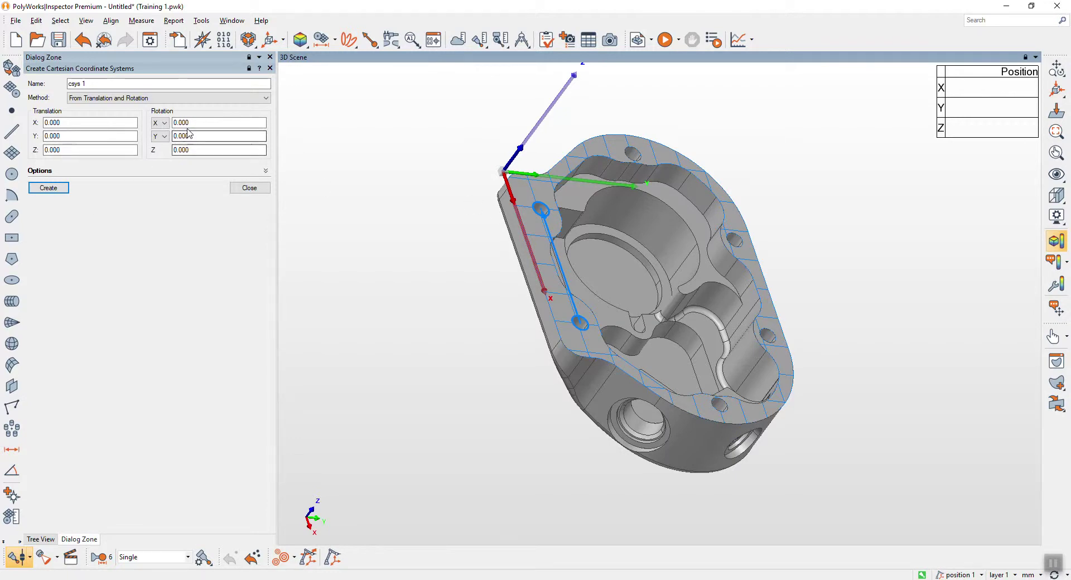
# Set the coordinate system's Y rotation to 180 degrees, create it and close the creation dialog.
pyautogui.moveTo(201, 136); pyautogui.dragTo(115, 134)
pyautogui.write('90')
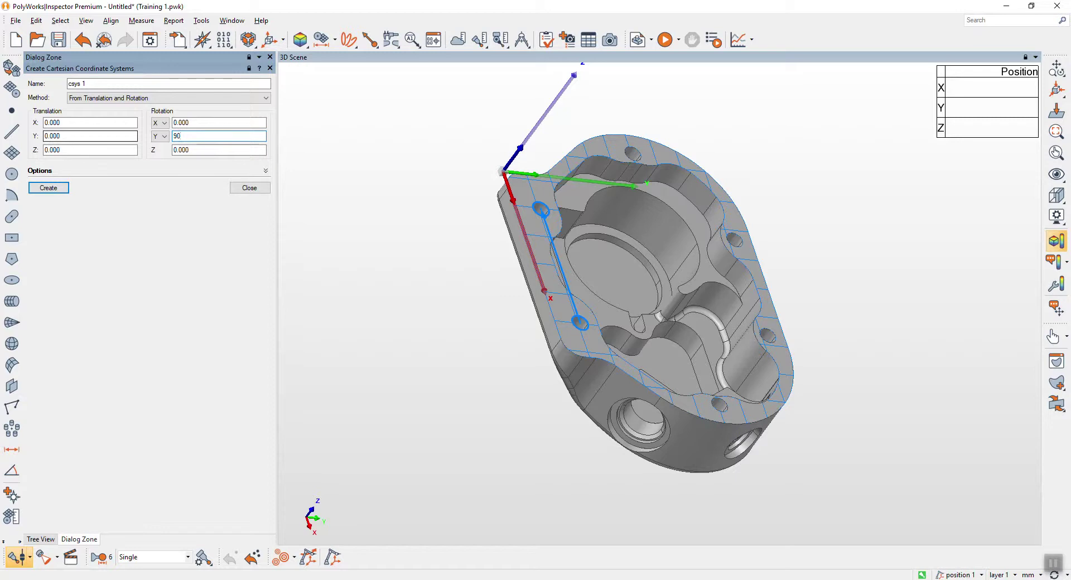
pyautogui.moveTo(213, 138); pyautogui.dragTo(1, 137)
pyautogui.write('180')
pyautogui.click(477, 242)
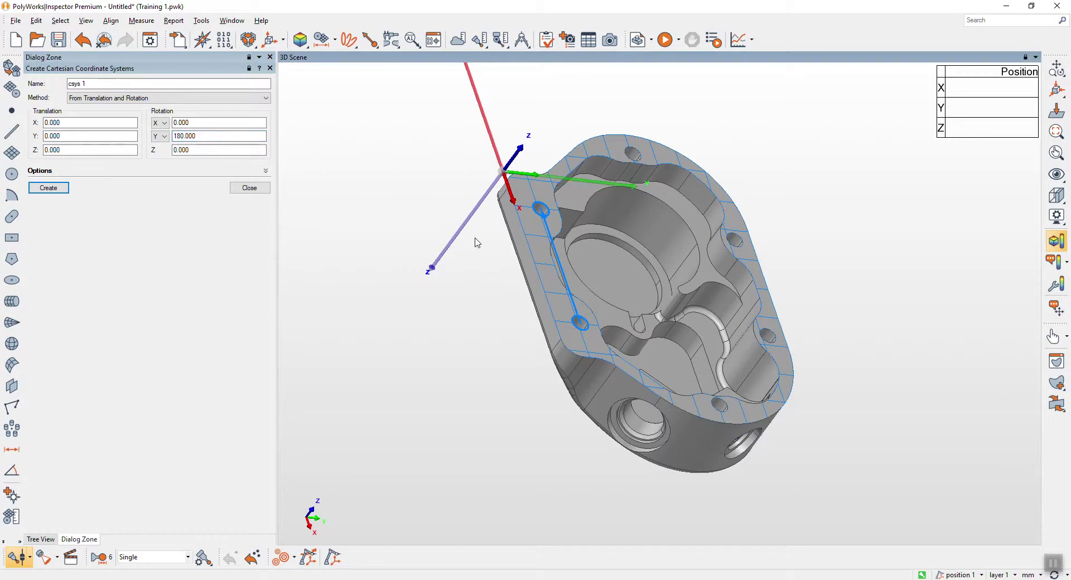
pyautogui.moveTo(580, 247); pyautogui.dragTo(525, 207)
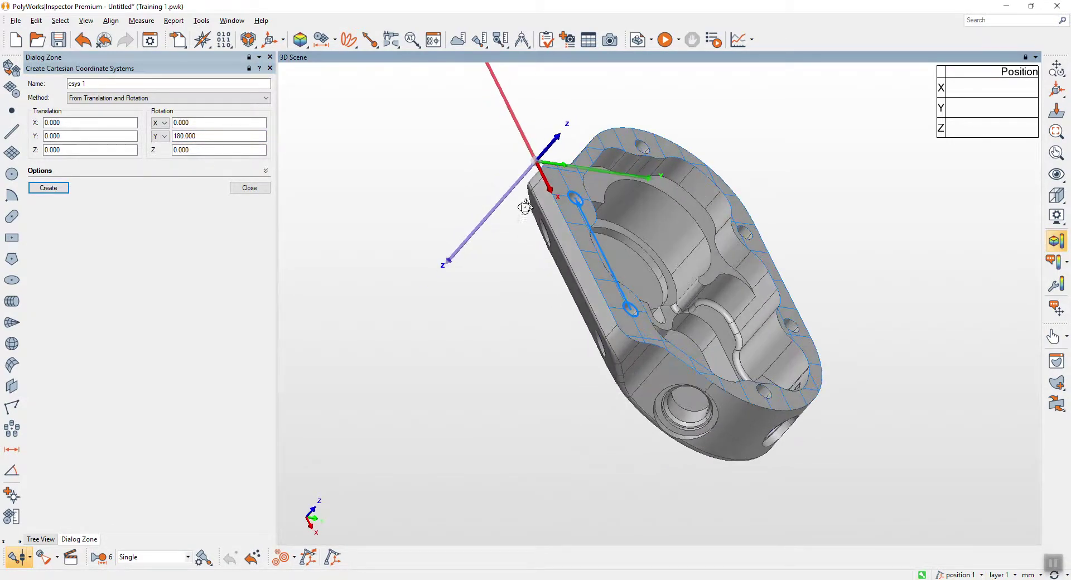
pyautogui.click(44, 191)
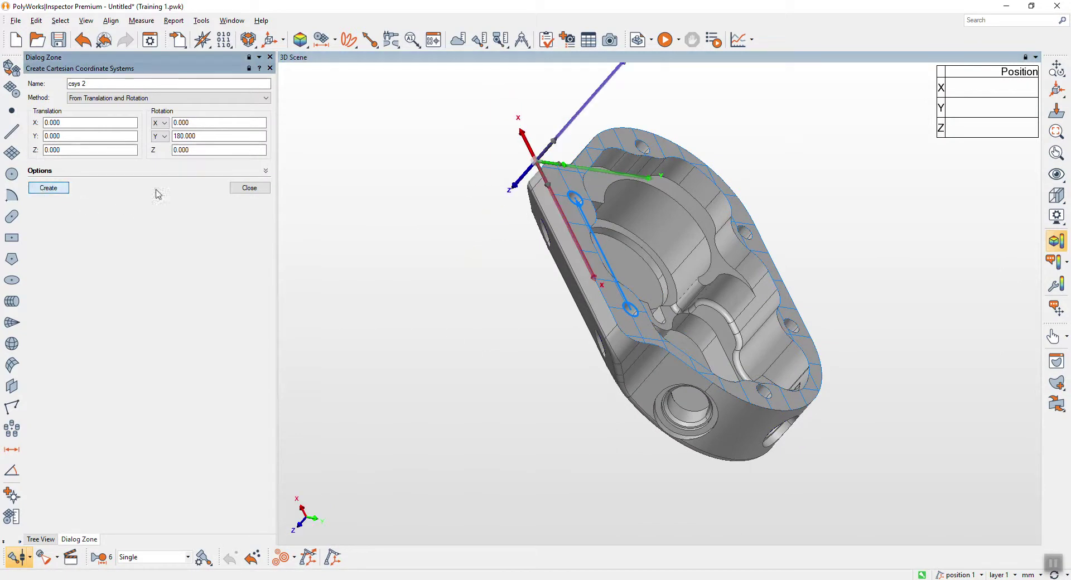
pyautogui.click(249, 188)
pyautogui.moveTo(627, 237); pyautogui.dragTo(618, 251)
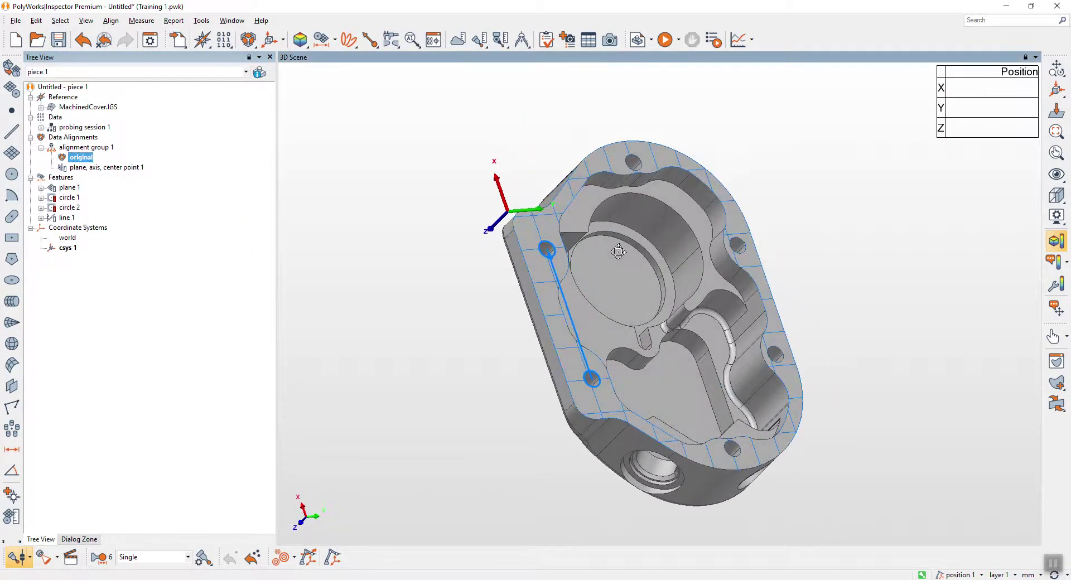
# Activate the plane, axis, center point 1 data alignment.
pyautogui.rightClick(101, 168)
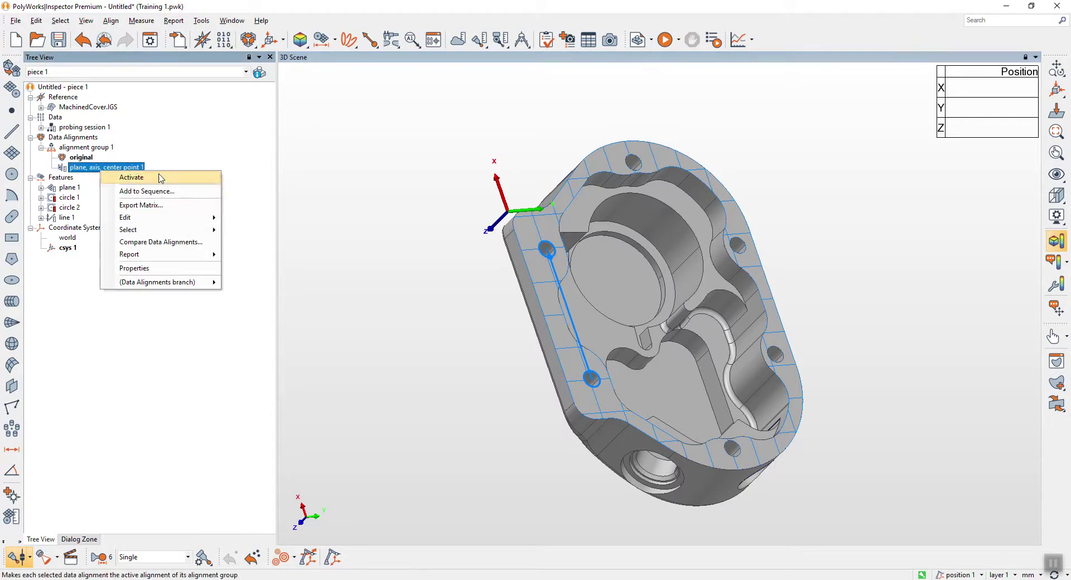
pyautogui.click(159, 175)
pyautogui.moveTo(705, 296); pyautogui.dragTo(701, 264)
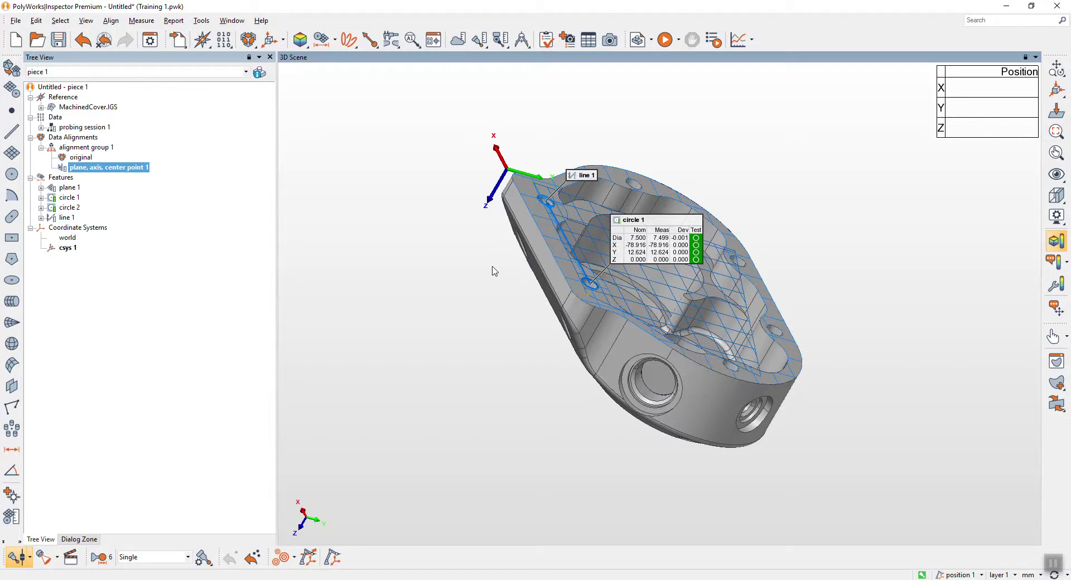
pyautogui.moveTo(592, 261); pyautogui.dragTo(602, 274)
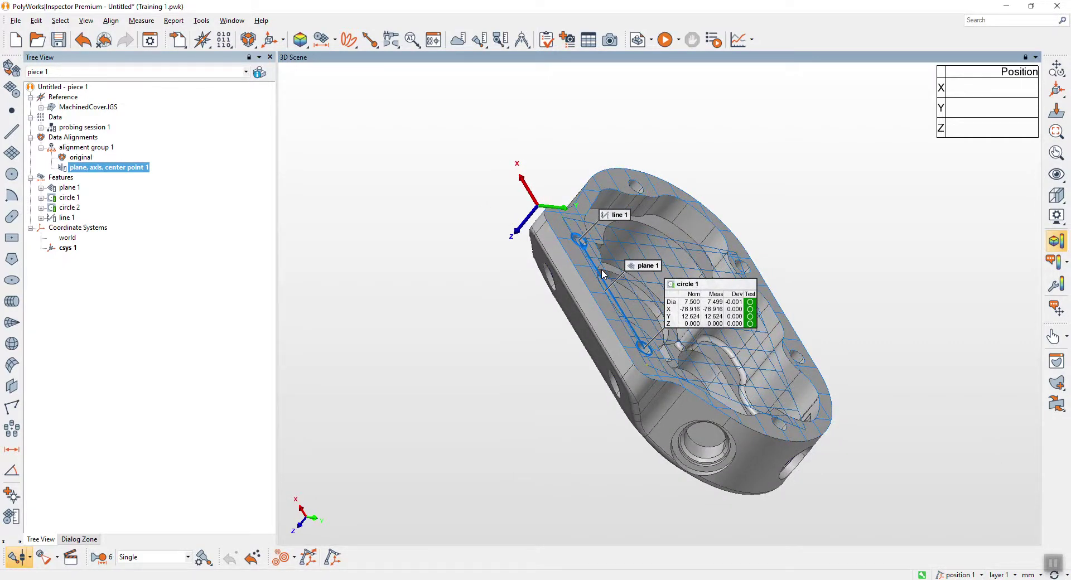
# Activate the world coordinate system and look at circle 1's coordinates on the part.
pyautogui.click(68, 239)
pyautogui.rightClick(70, 238)
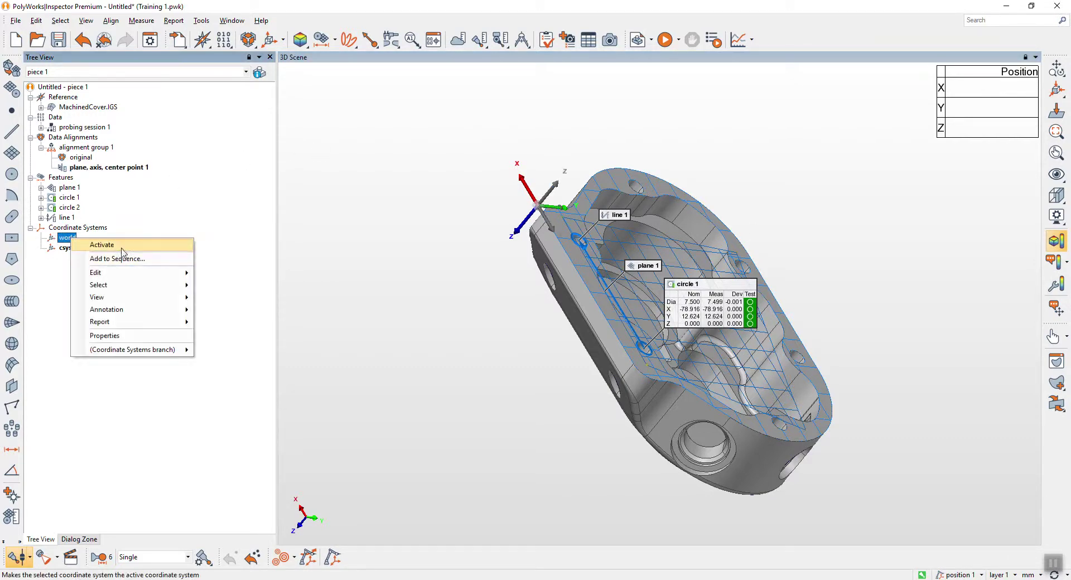
pyautogui.click(101, 245)
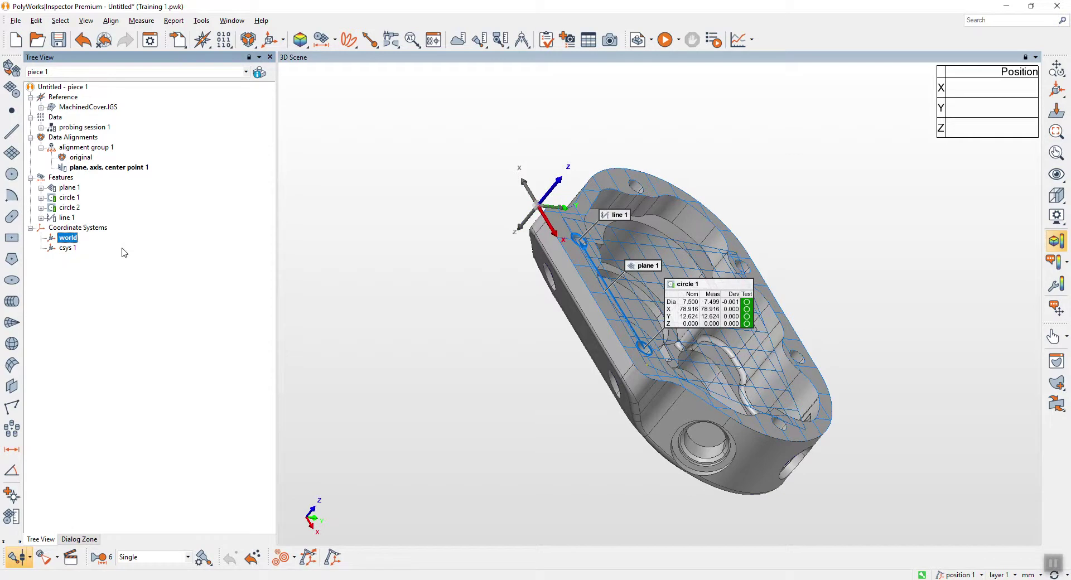
pyautogui.moveTo(779, 352); pyautogui.dragTo(730, 309, button='middle')
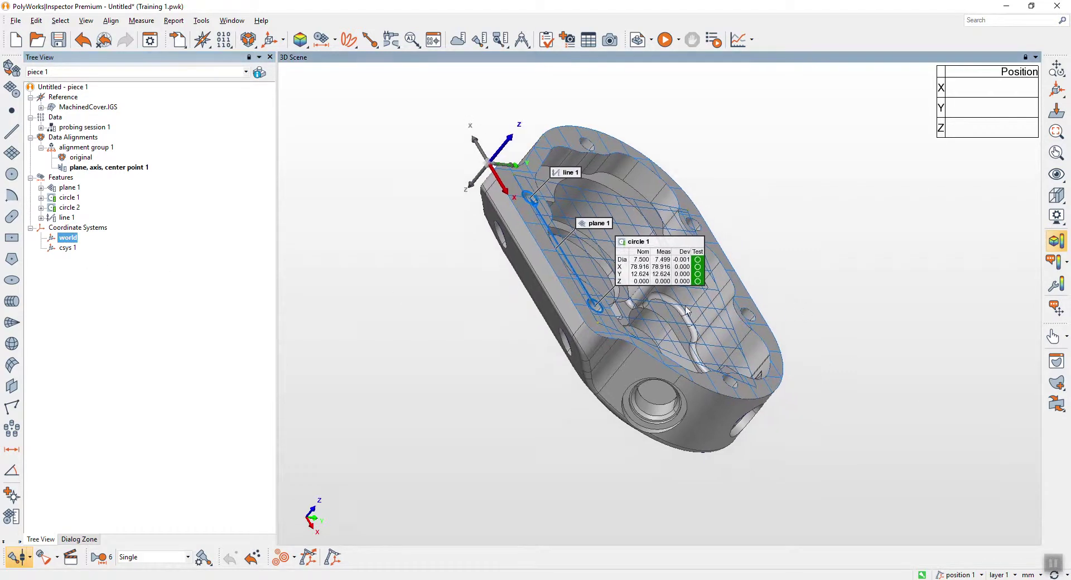
pyautogui.scroll(2, 691, 306)
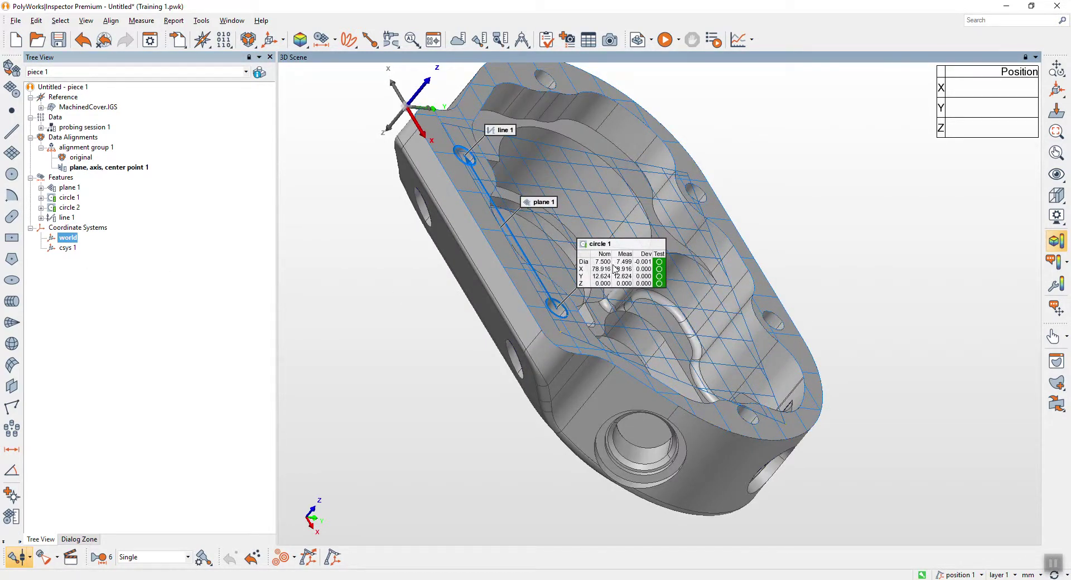
# Make csys 1 the active coordinate system again.
pyautogui.rightClick(75, 249)
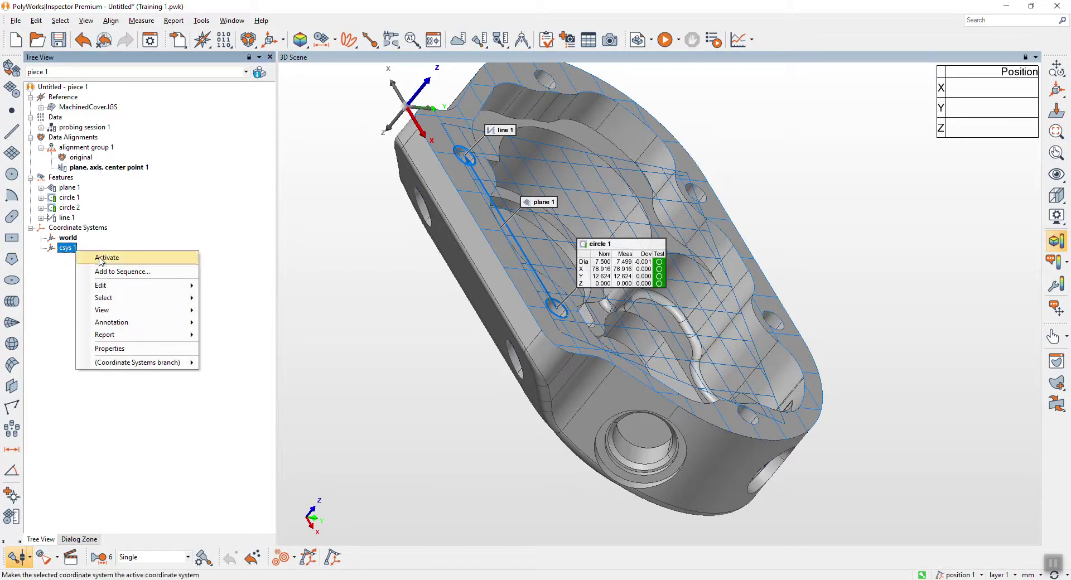
pyautogui.click(101, 258)
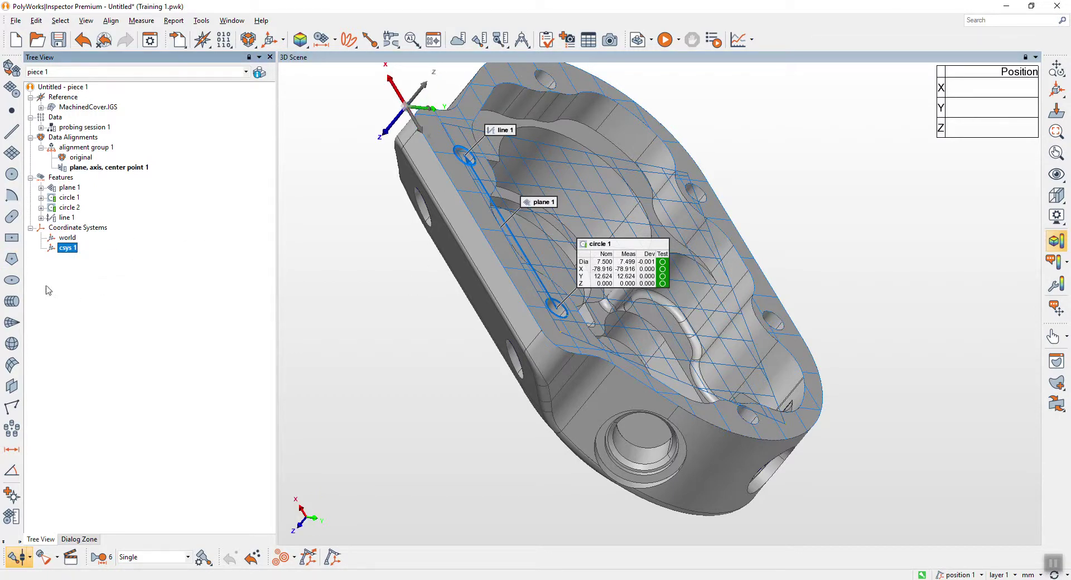
pyautogui.moveTo(658, 222); pyautogui.dragTo(657, 235, button='middle')
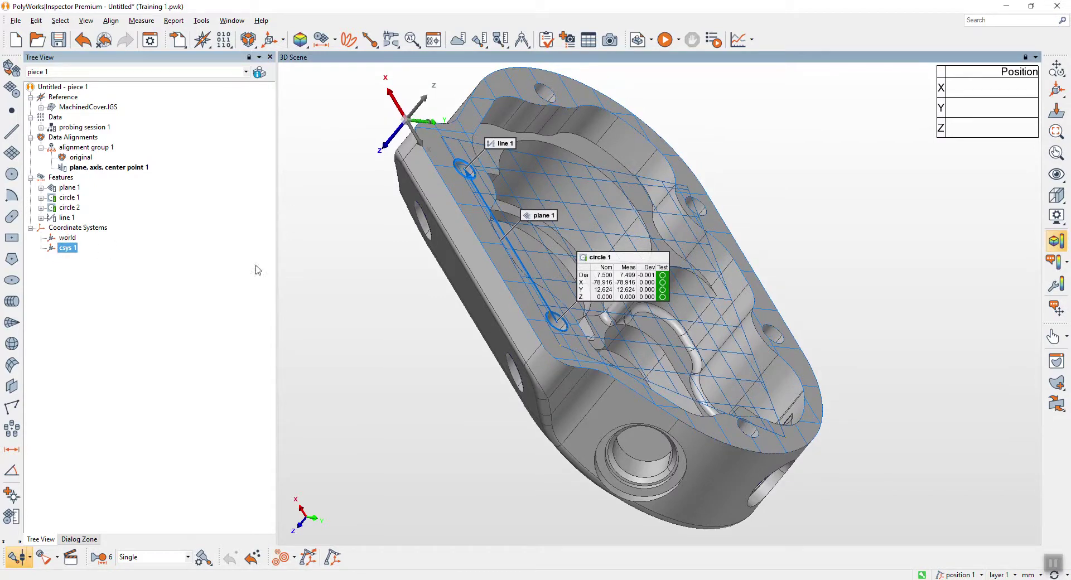
pyautogui.scroll(-2, 562, 248)
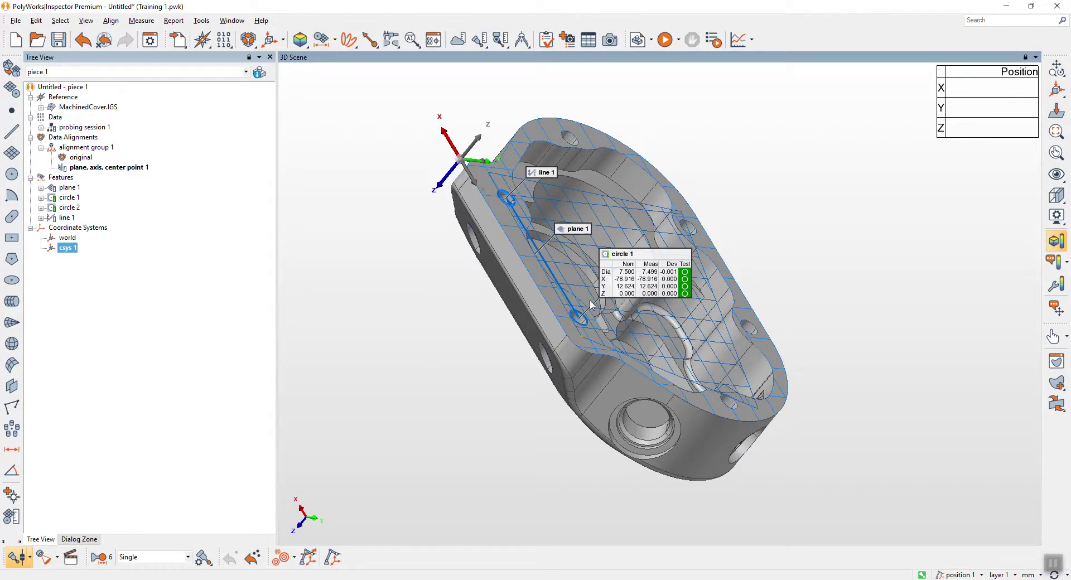
# Check deviations on the MachinedCover reference surface with Build/Inspect using auto-detected objects, and close the tool.
pyautogui.rightClick(102, 109)
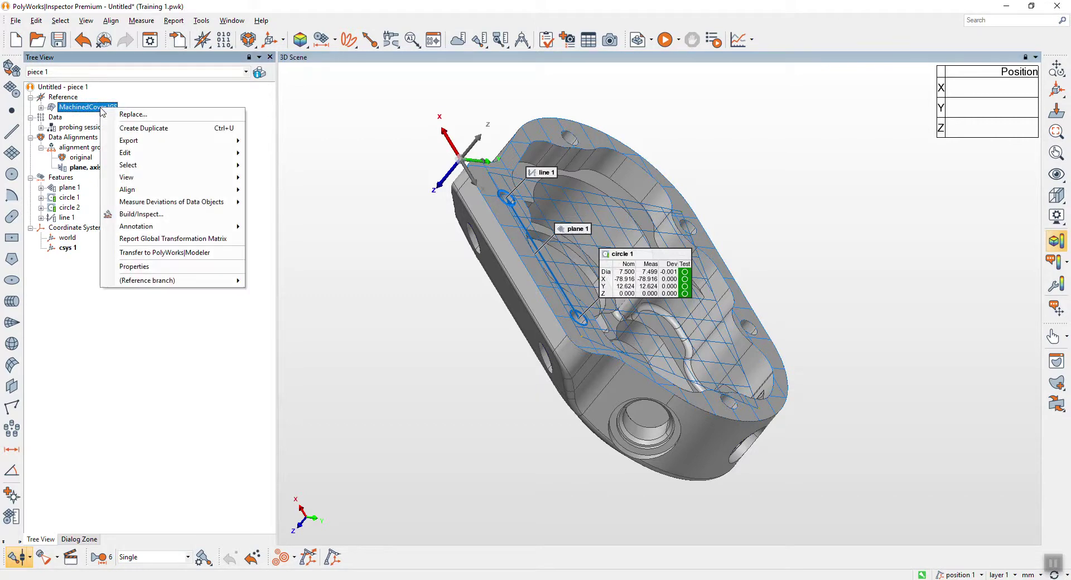
pyautogui.click(141, 214)
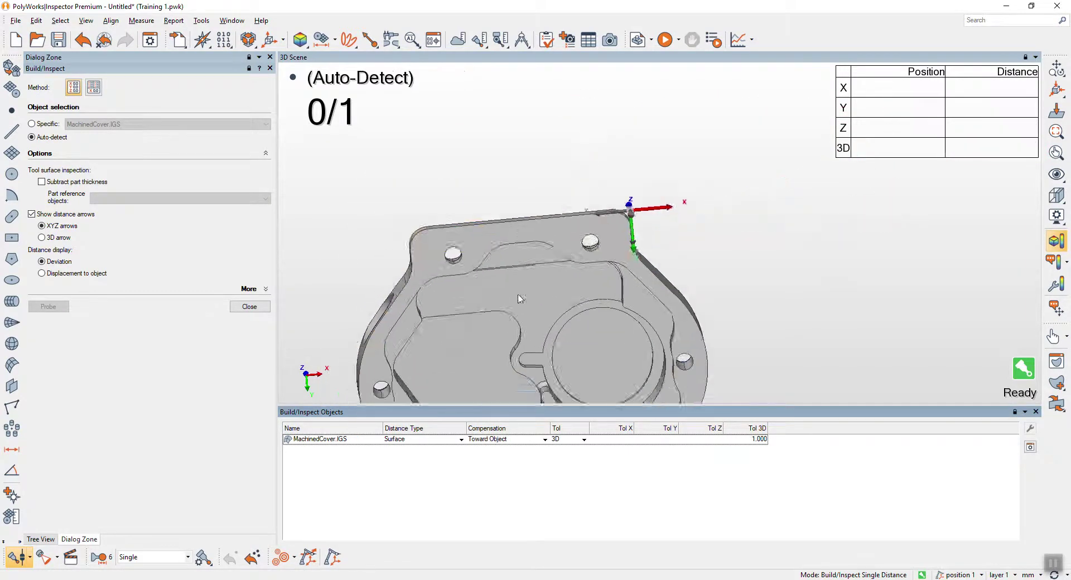
pyautogui.click(250, 307)
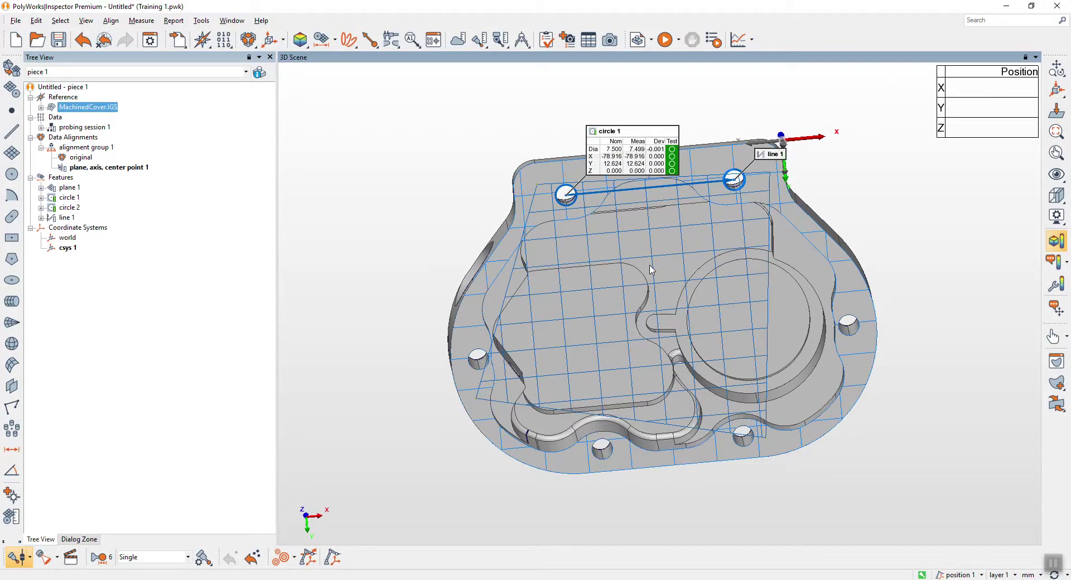
# Create circle 3 and circle 4 by picking two unmeasured flange holes on the CAD model, and finish feature creation.
pyautogui.moveTo(753, 294); pyautogui.dragTo(744, 263)
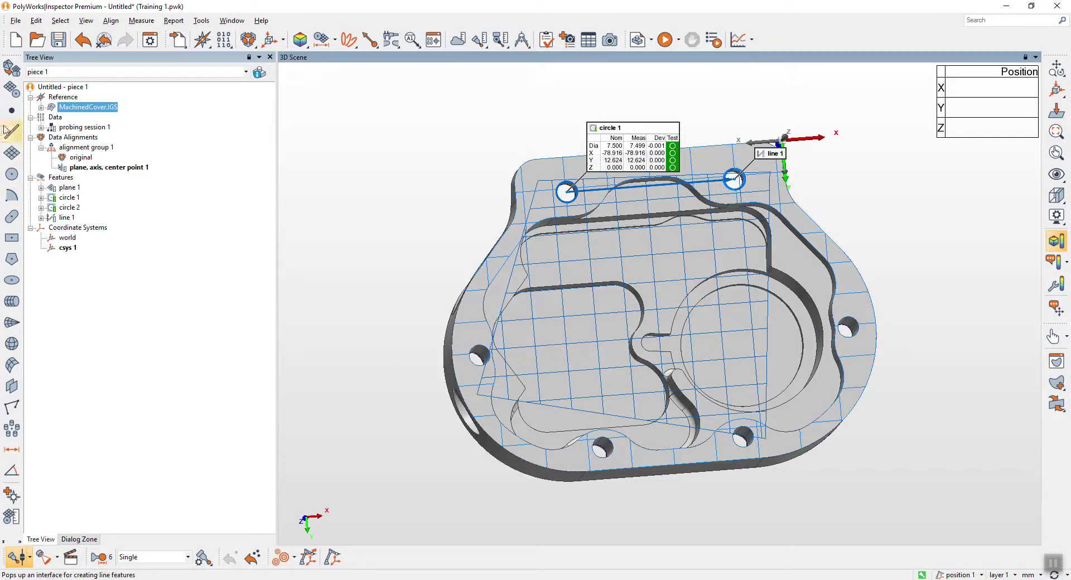
pyautogui.click(10, 88)
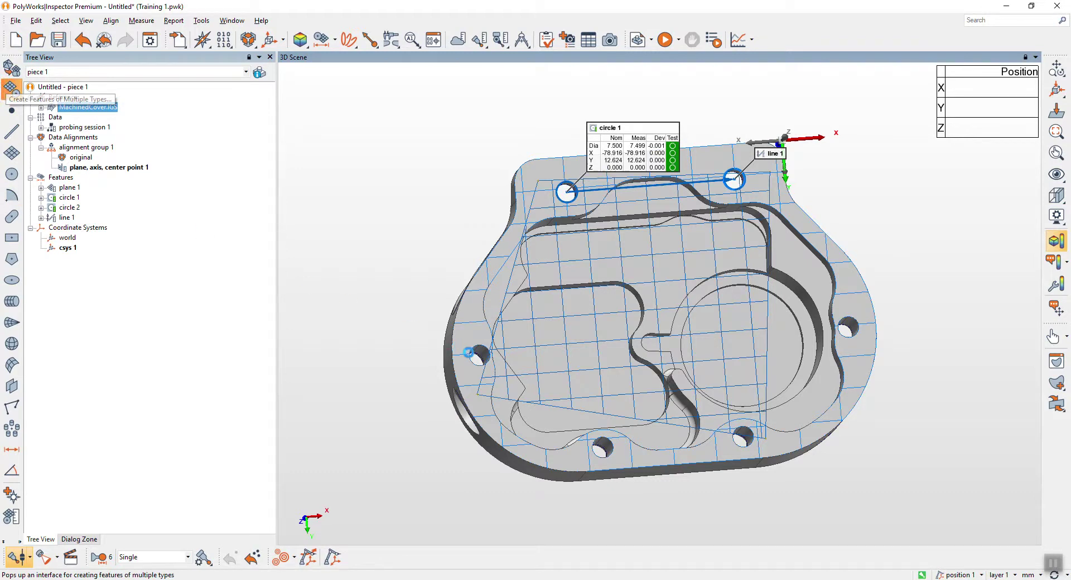
pyautogui.click(477, 357)
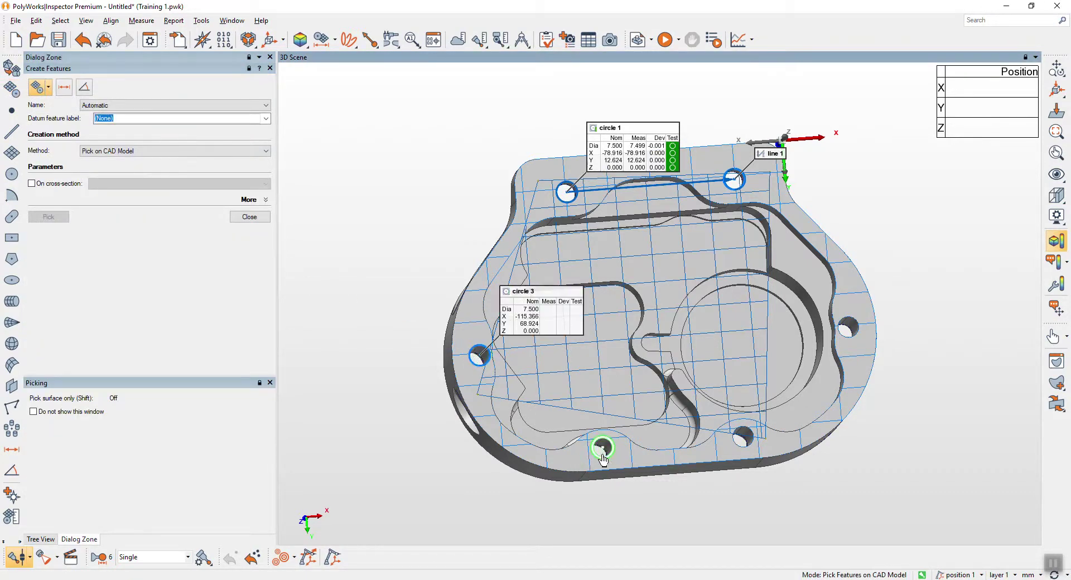
pyautogui.click(603, 459)
pyautogui.click(246, 217)
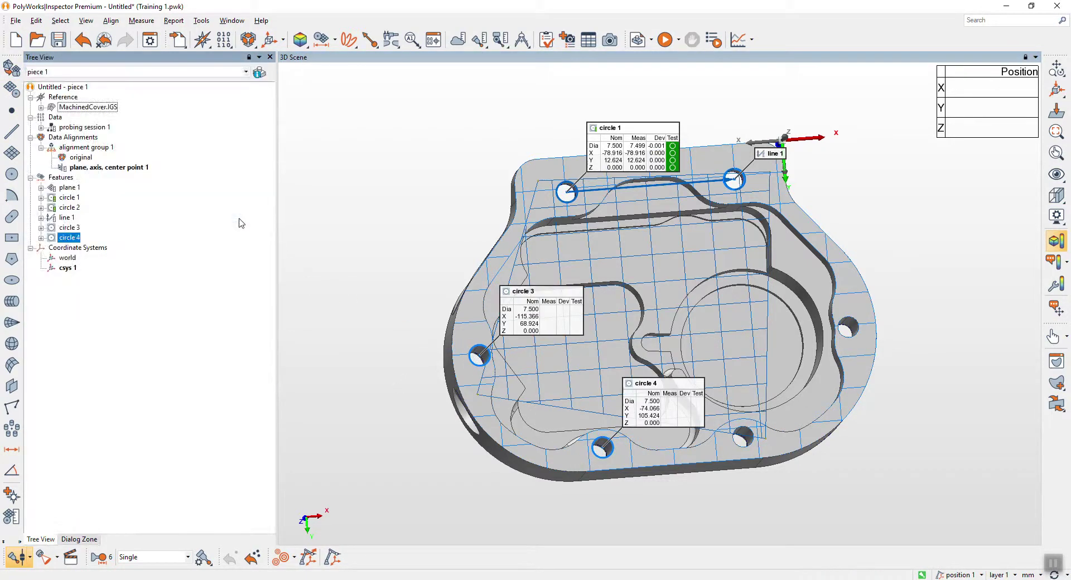
# Open the shared properties of circle 3 and circle 4 and choose Probe as their measurement method.
pyautogui.click(71, 239)
pyautogui.moveTo(91, 233); pyautogui.dragTo(67, 231)
pyautogui.rightClick(67, 236)
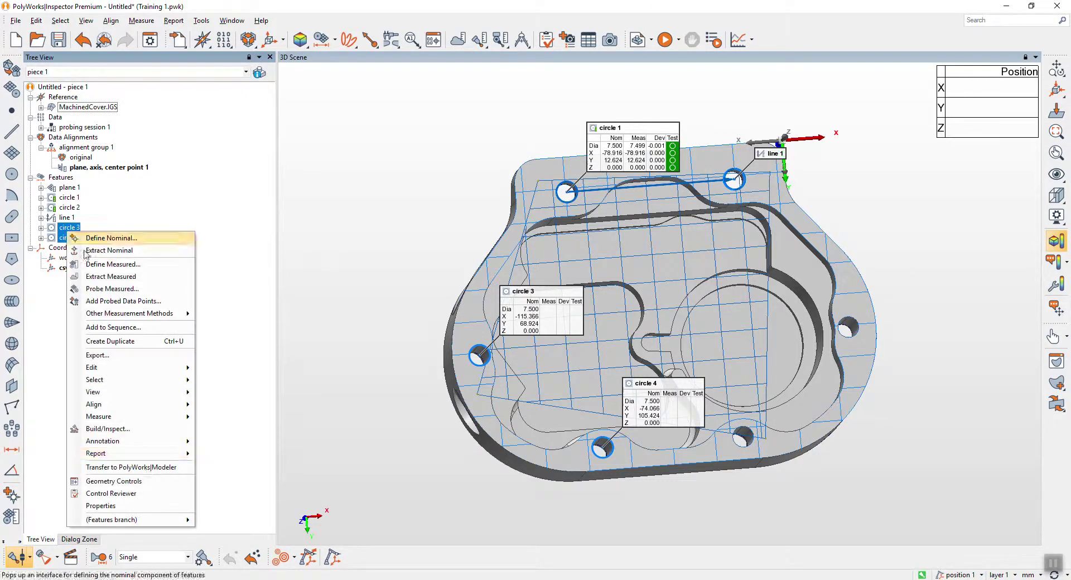
pyautogui.click(159, 510)
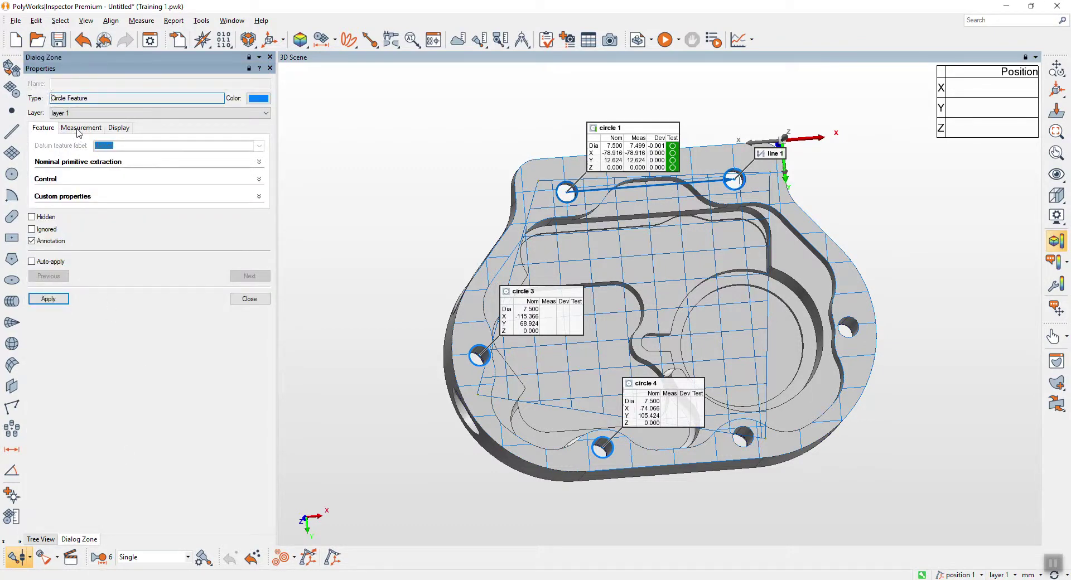
pyautogui.click(80, 129)
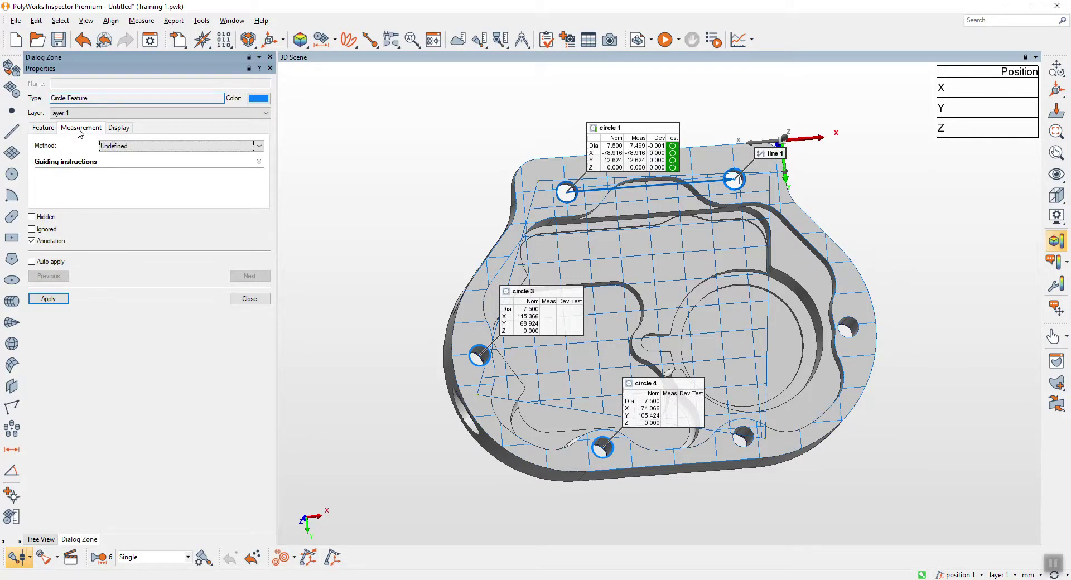
pyautogui.click(132, 147)
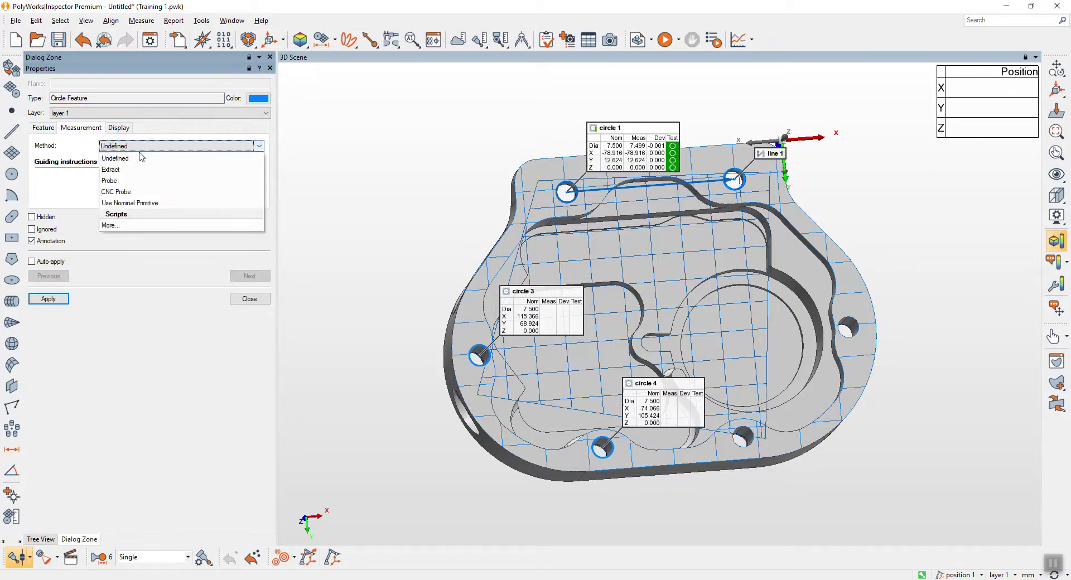
pyautogui.click(159, 182)
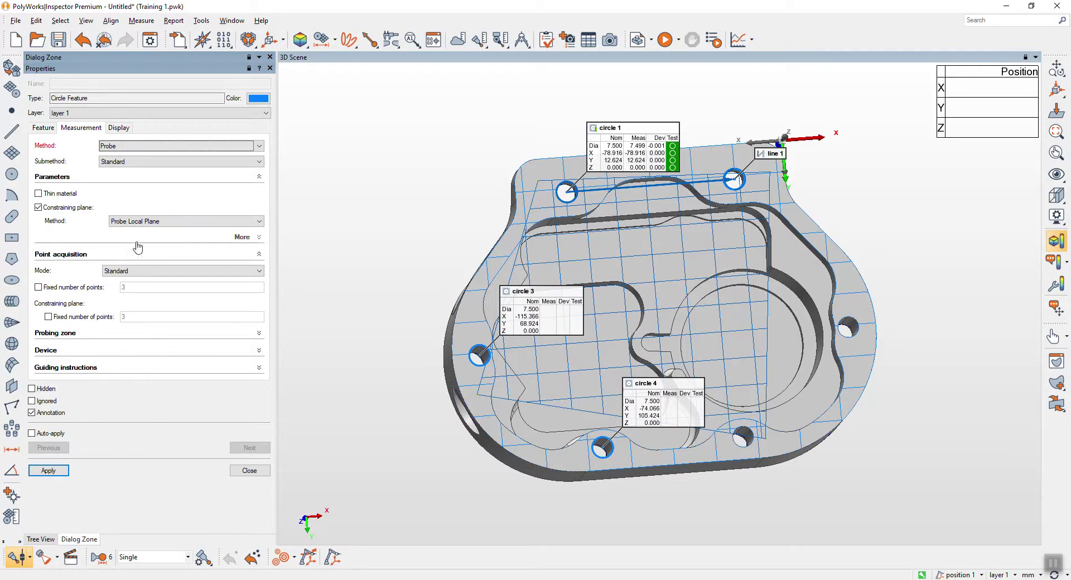
# Constrain both circles with the existing plane 1 using Use Plane Feature, apply the properties and close them.
pyautogui.click(149, 225)
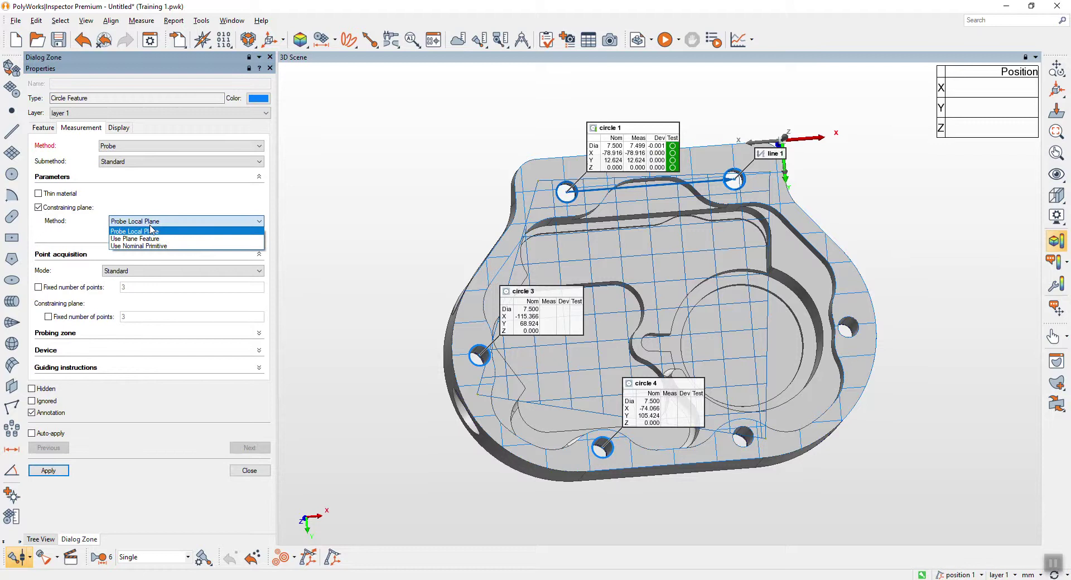
pyautogui.click(181, 243)
pyautogui.click(179, 239)
pyautogui.click(179, 245)
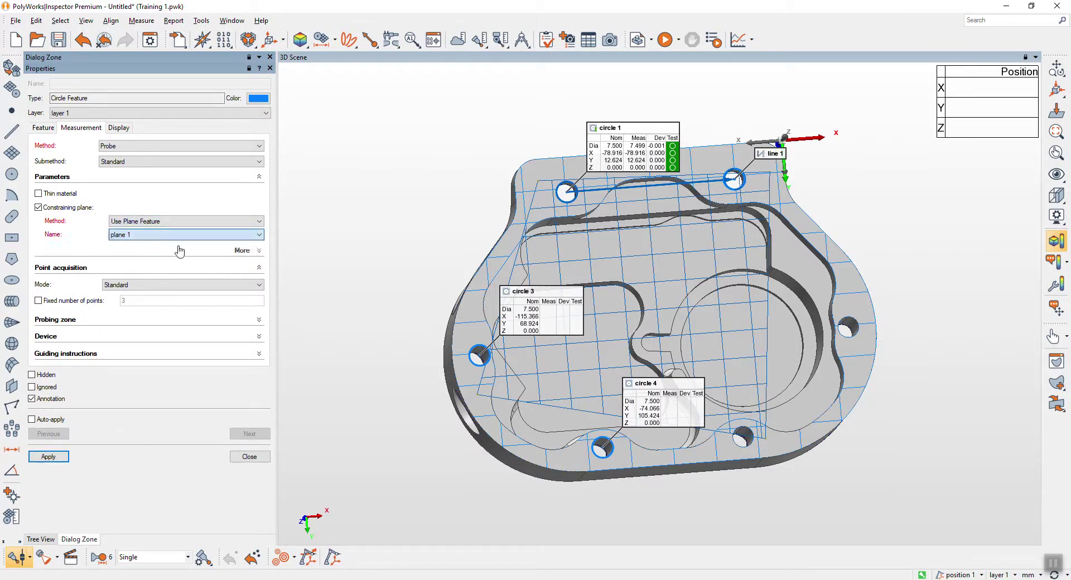
pyautogui.click(55, 457)
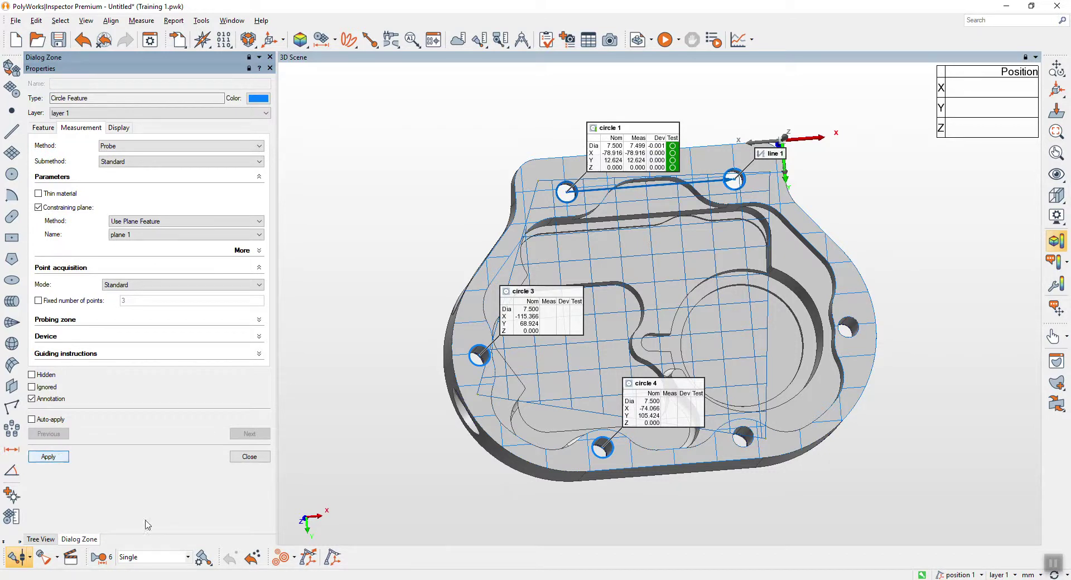
pyautogui.click(261, 459)
pyautogui.click(222, 380)
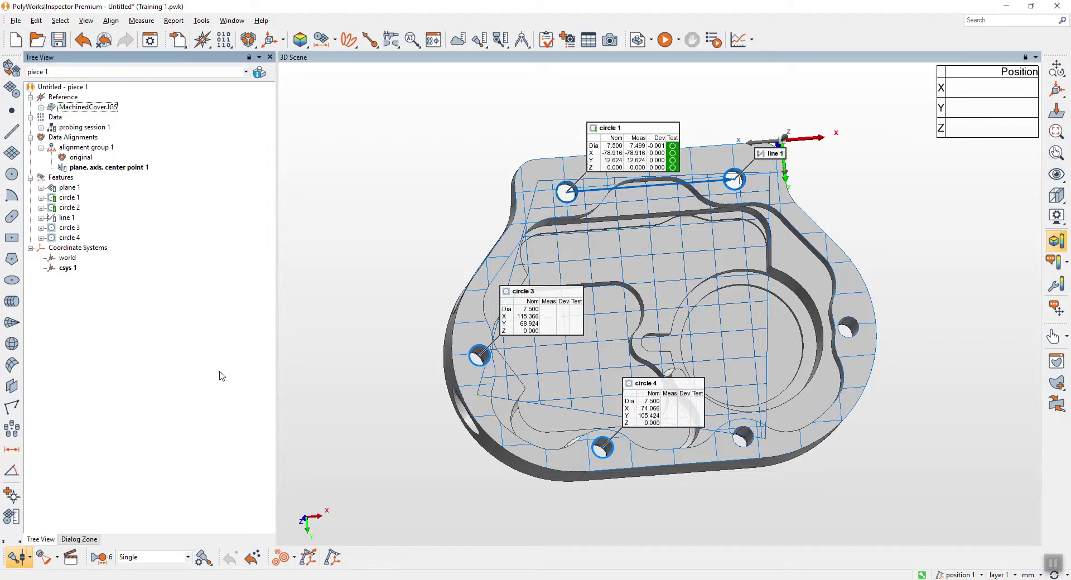
# Open the Inspector options and show the default probing settings for curve-based features.
pyautogui.click(154, 37)
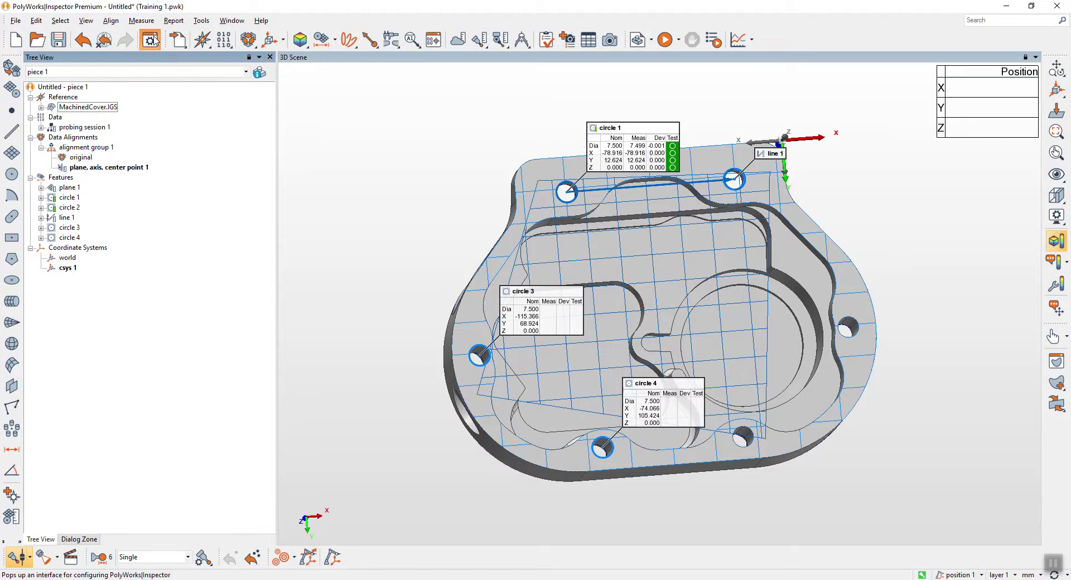
pyautogui.click(17, 67)
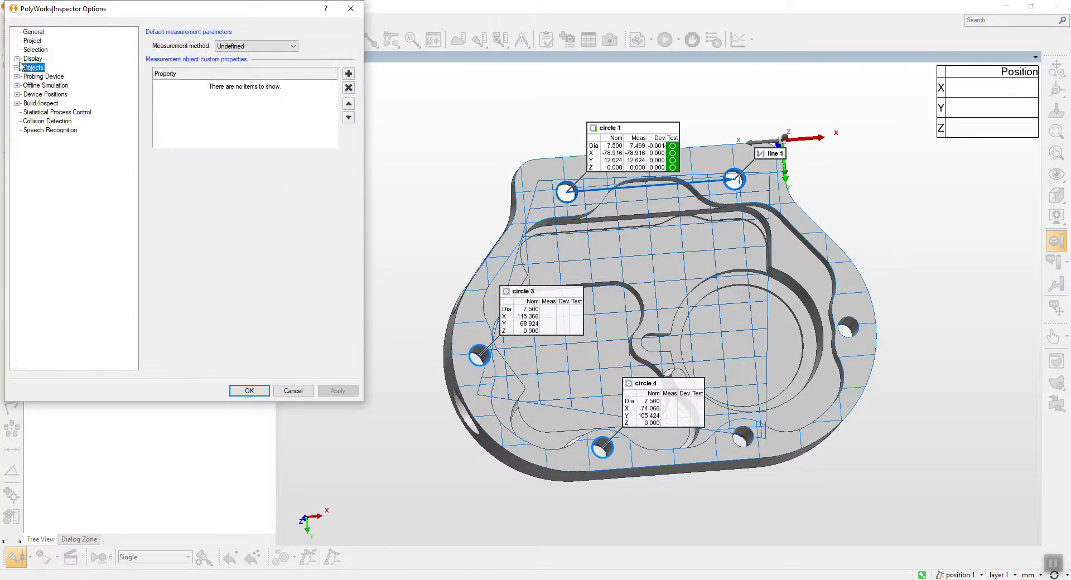
pyautogui.click(17, 68)
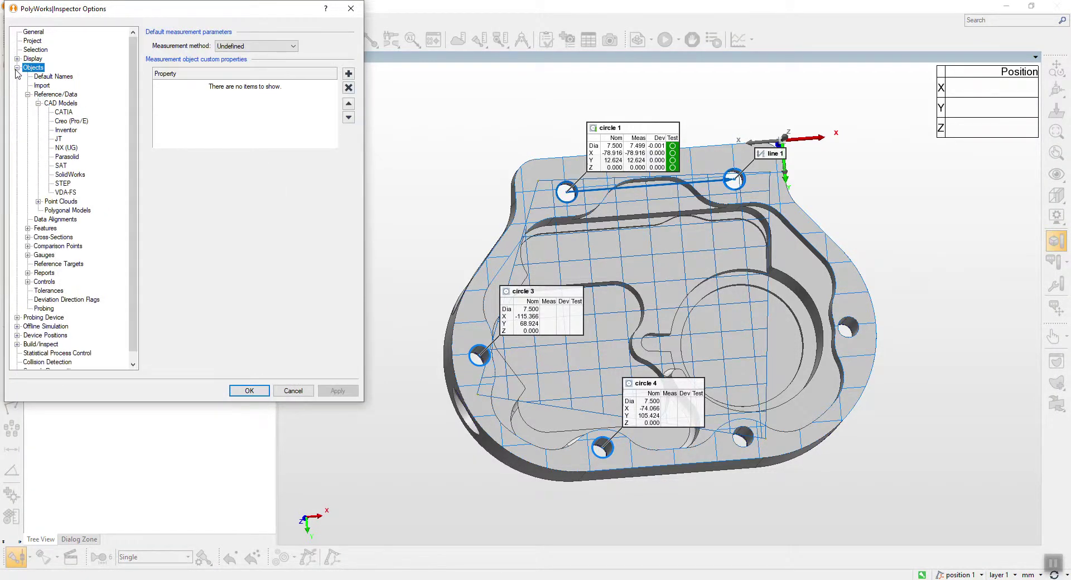
pyautogui.click(46, 230)
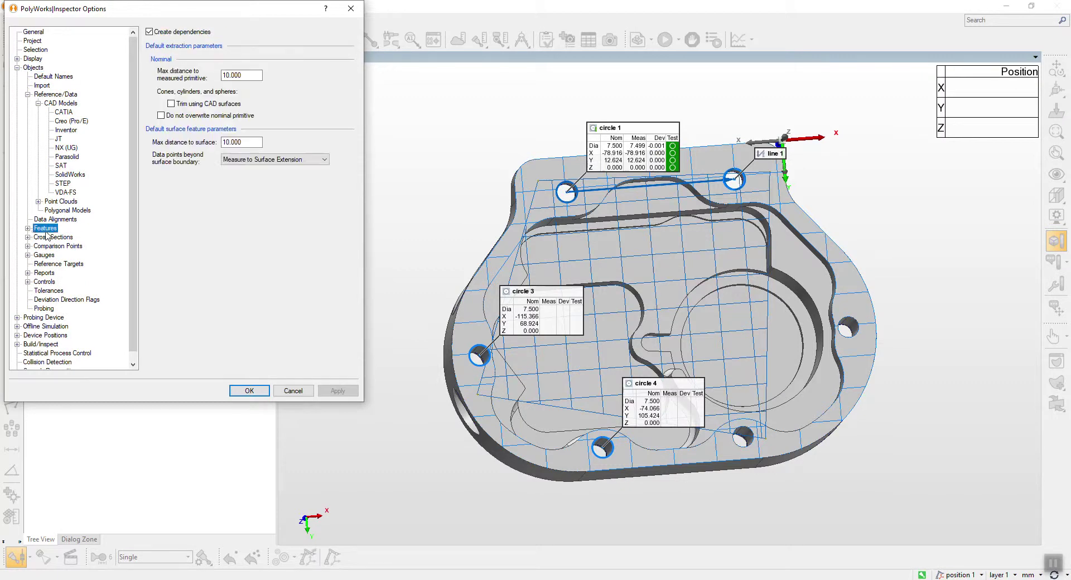
pyautogui.click(28, 228)
pyautogui.click(45, 247)
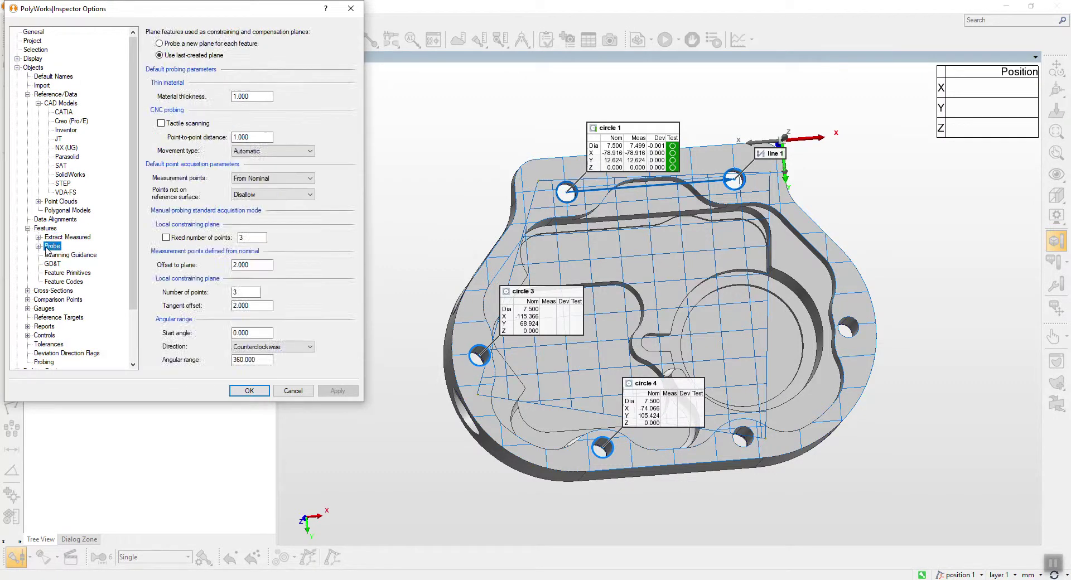
pyautogui.click(39, 246)
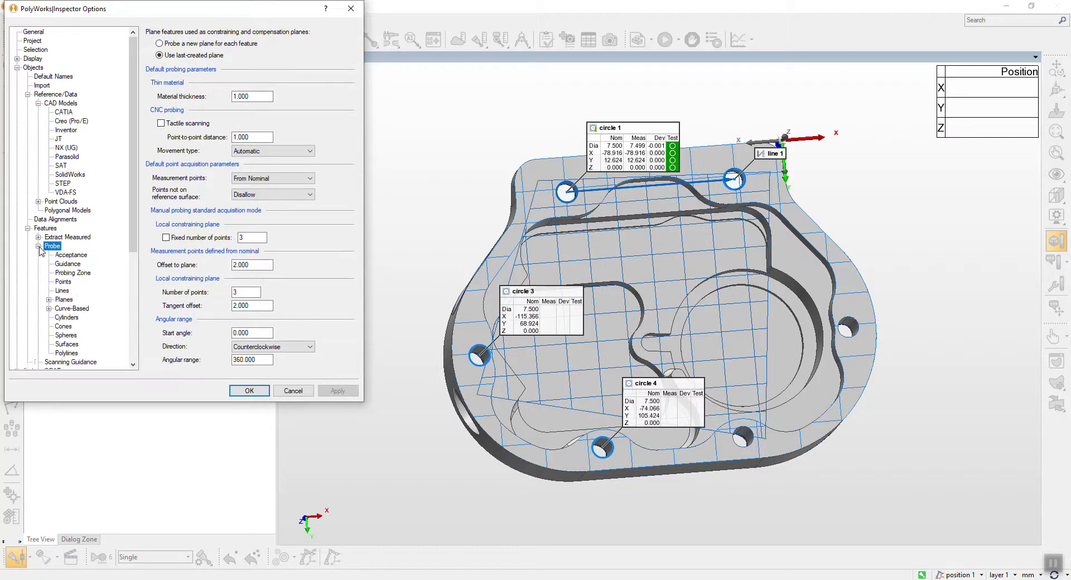
pyautogui.click(71, 309)
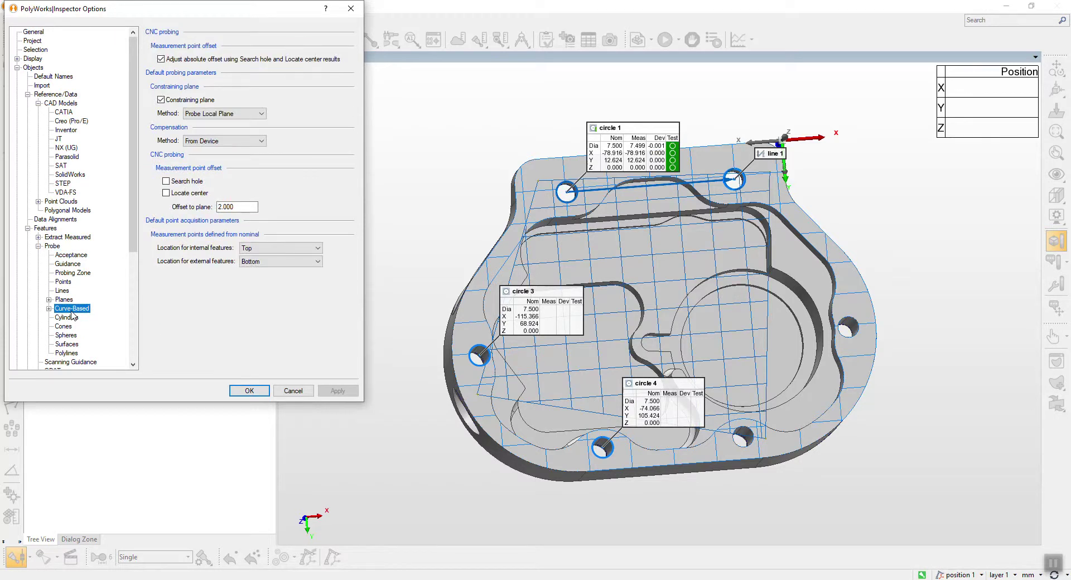
# Set the default constraining plane method for curve-based features to Use Plane Feature, and apply and accept the options.
pyautogui.click(49, 308)
pyautogui.click(78, 335)
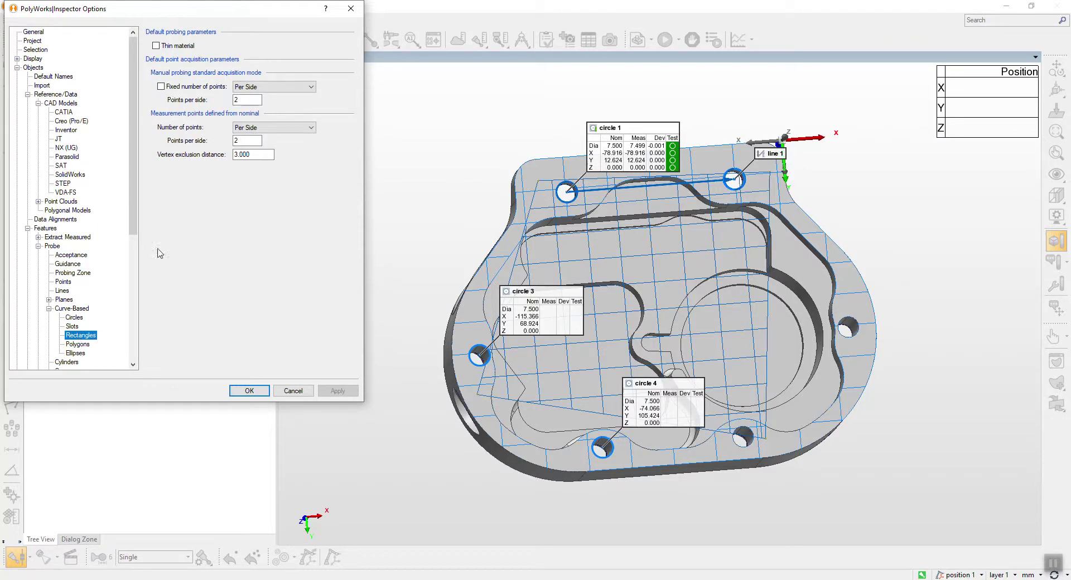
pyautogui.click(80, 309)
pyautogui.click(231, 113)
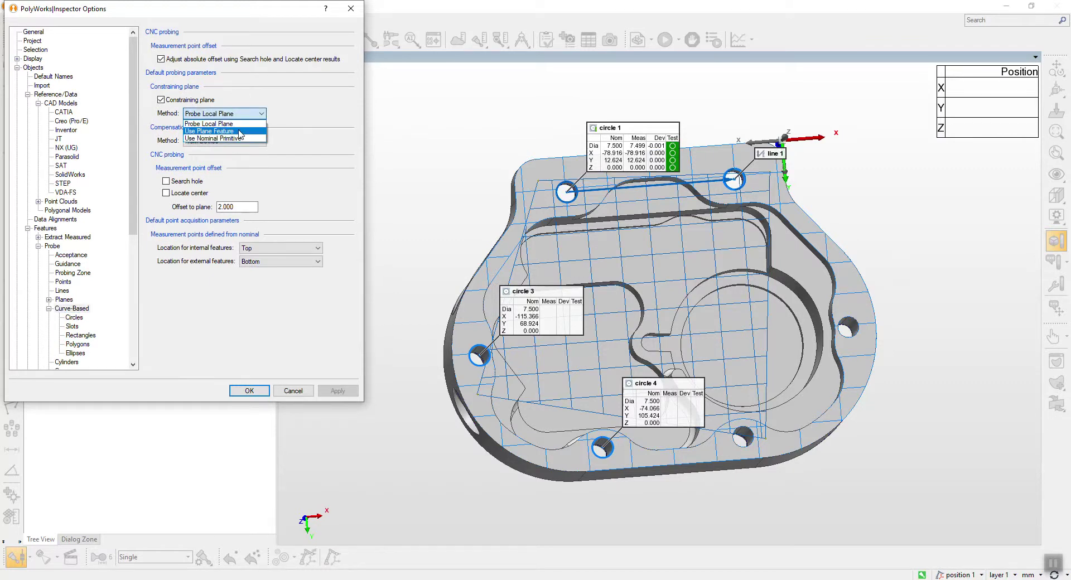
pyautogui.click(240, 132)
pyautogui.click(337, 390)
pyautogui.click(249, 390)
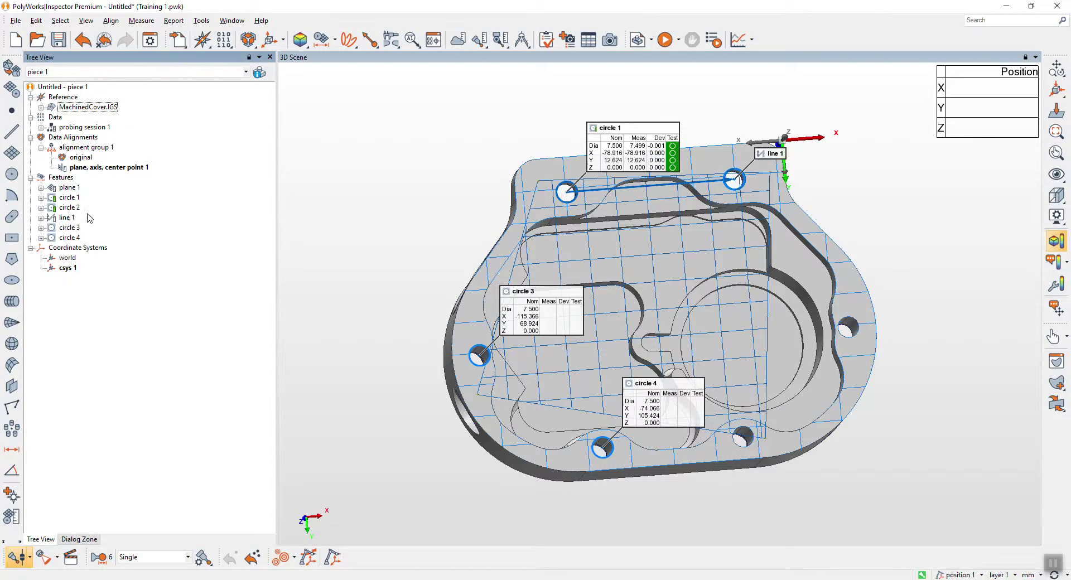
pyautogui.click(68, 187)
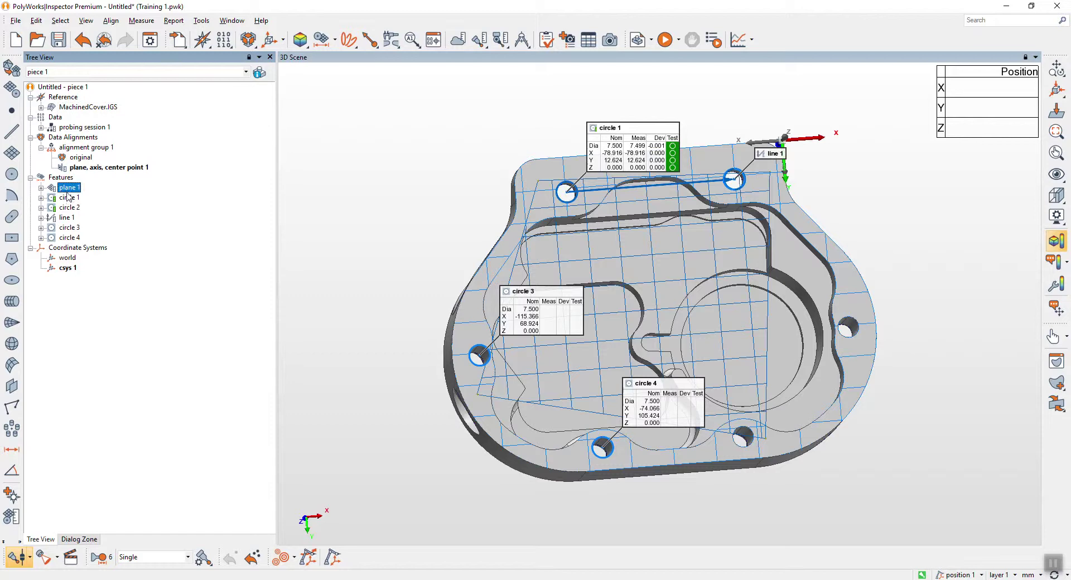
pyautogui.click(67, 190)
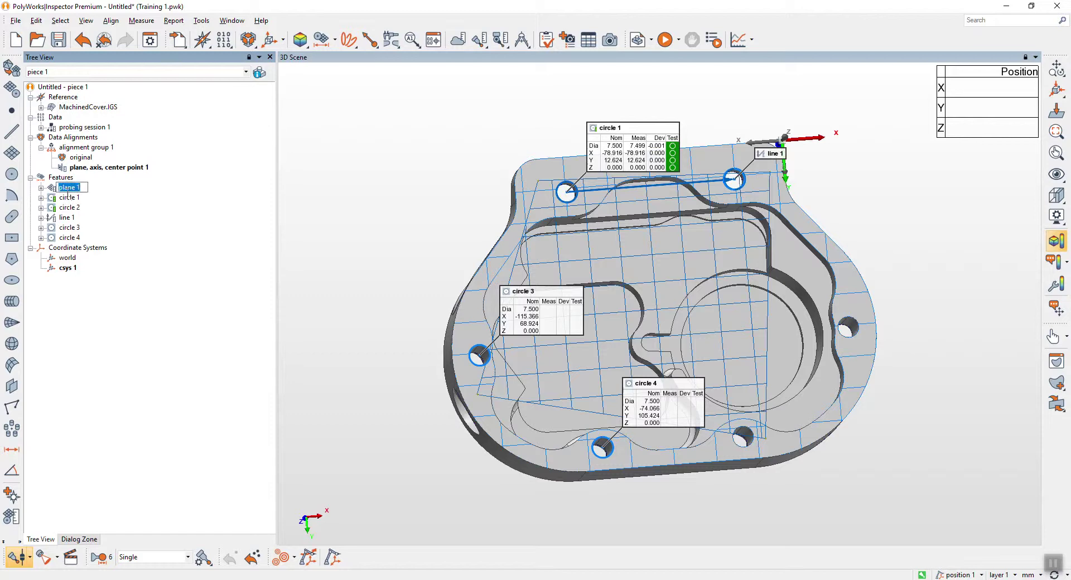
pyautogui.click(111, 198)
# Play the inspection to probe circle 3 and circle 4, and close the completion message.
pyautogui.click(657, 39)
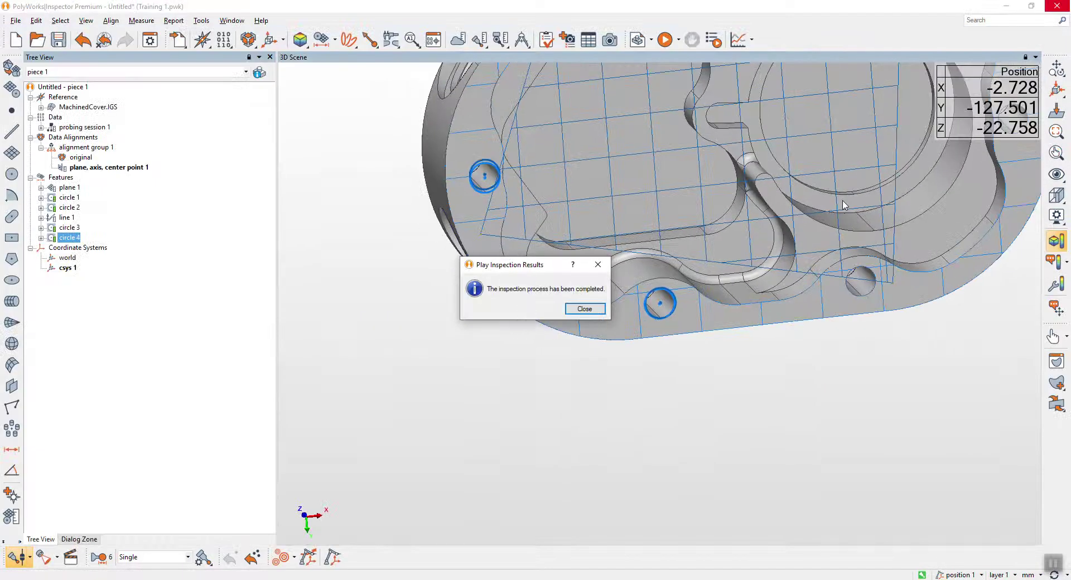
pyautogui.click(585, 308)
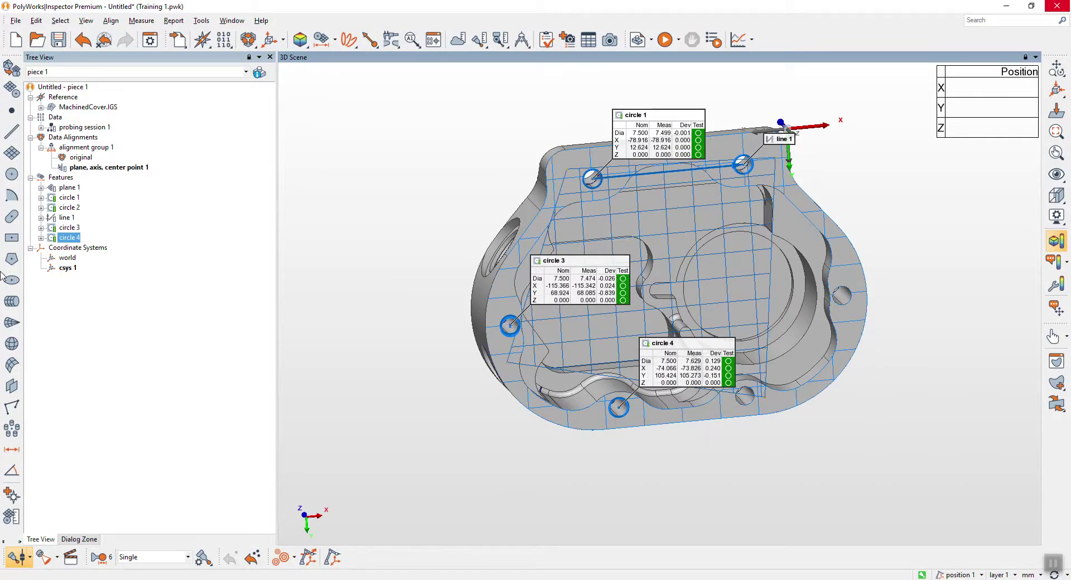
# Select plane 1 and circles 1 to 4 and start a Best-Fit Measurement Objects alignment with them.
pyautogui.keyDown('ctrl'); pyautogui.click(69, 228); pyautogui.keyUp('ctrl')
pyautogui.keyDown('ctrl'); pyautogui.click(69, 208); pyautogui.keyUp('ctrl')
pyautogui.keyDown('ctrl'); pyautogui.click(69, 198); pyautogui.keyUp('ctrl')
pyautogui.keyDown('ctrl'); pyautogui.click(69, 188); pyautogui.keyUp('ctrl')
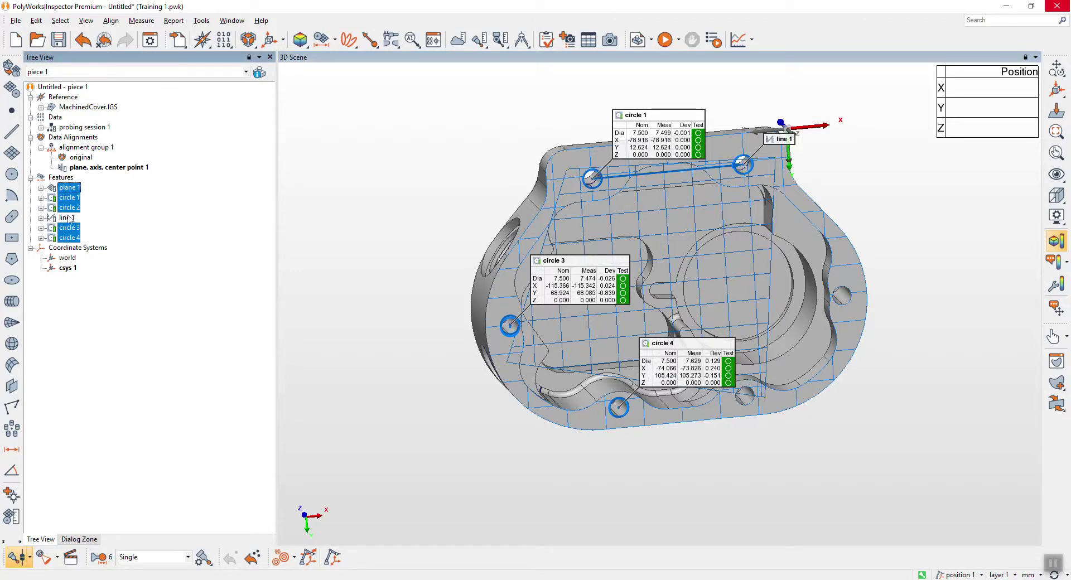
pyautogui.click(255, 44)
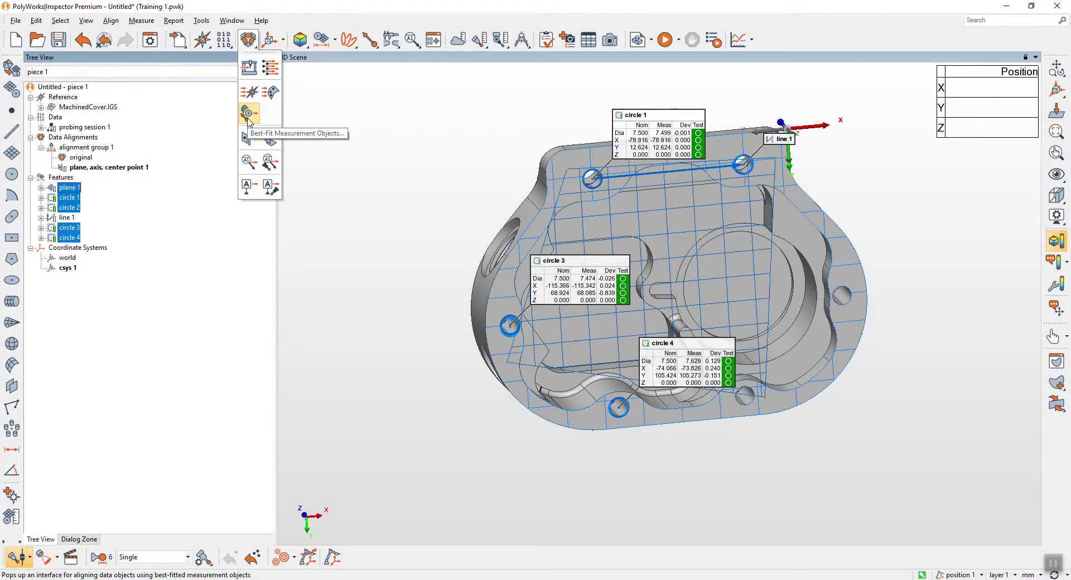
pyautogui.click(249, 114)
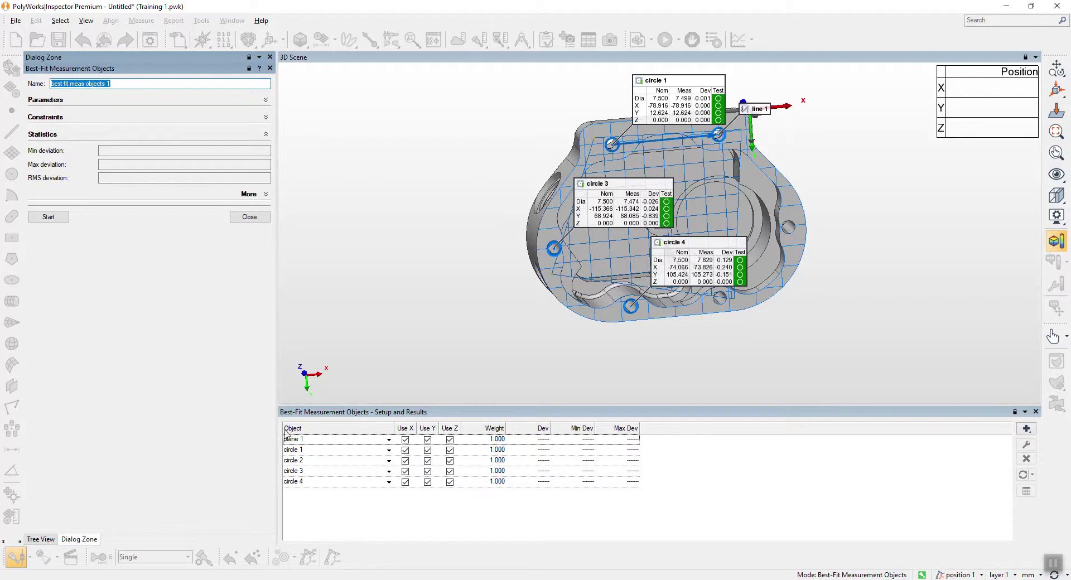
# Exclude the X and Y axes for plane 1 in the best-fit setup so that only Z is used.
pyautogui.moveTo(726, 234); pyautogui.dragTo(728, 197)
pyautogui.moveTo(728, 198); pyautogui.dragTo(724, 291, button='middle')
pyautogui.moveTo(761, 196); pyautogui.dragTo(757, 172)
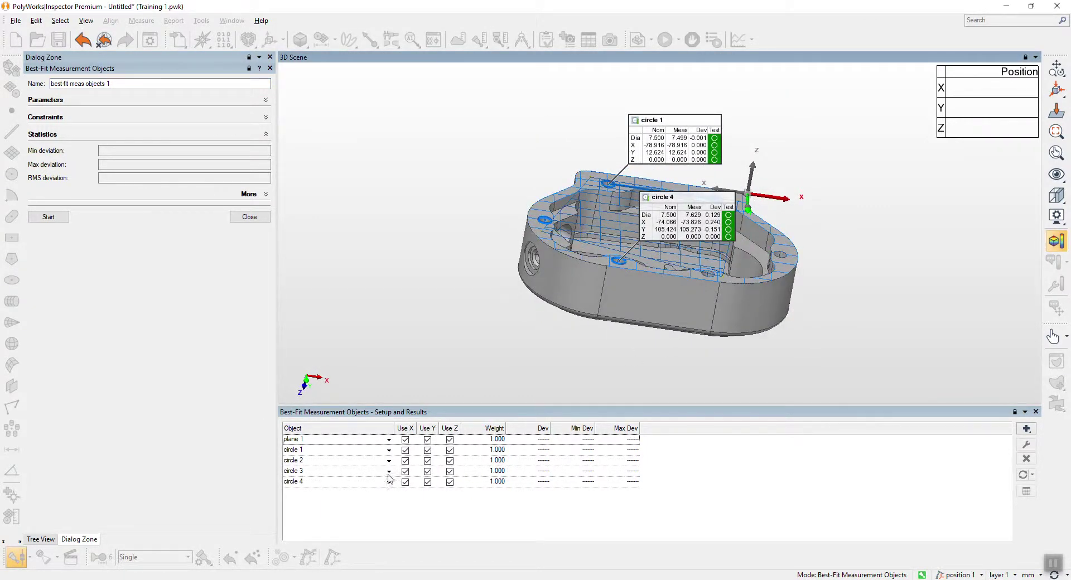
pyautogui.click(427, 439)
pyautogui.click(405, 439)
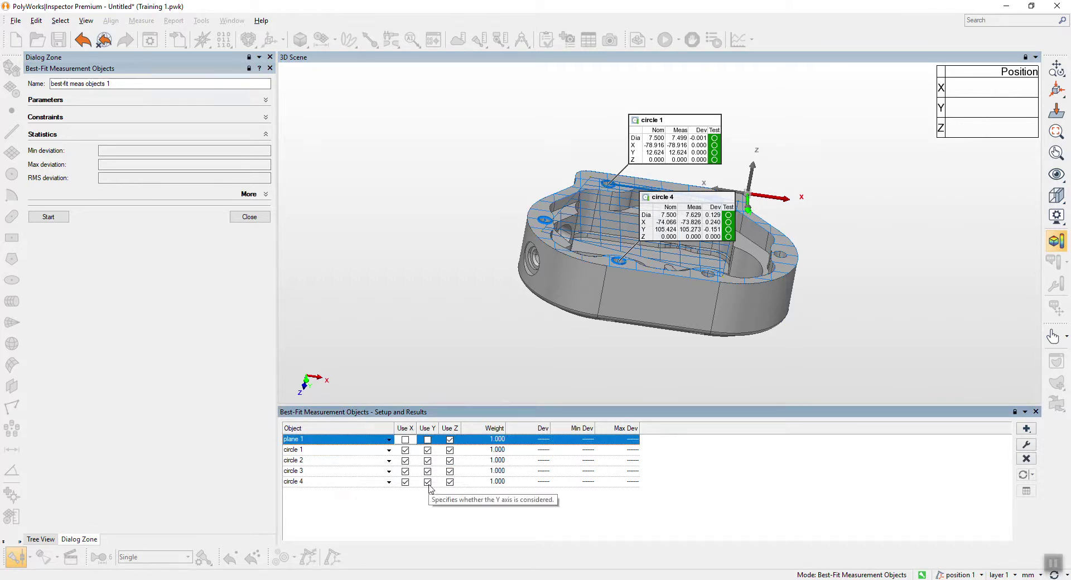
# Exclude the Z axis for circles 1 to 4 in the best-fit setup so that only X and Y are used.
pyautogui.click(450, 450)
pyautogui.click(450, 461)
pyautogui.click(450, 471)
pyautogui.click(450, 482)
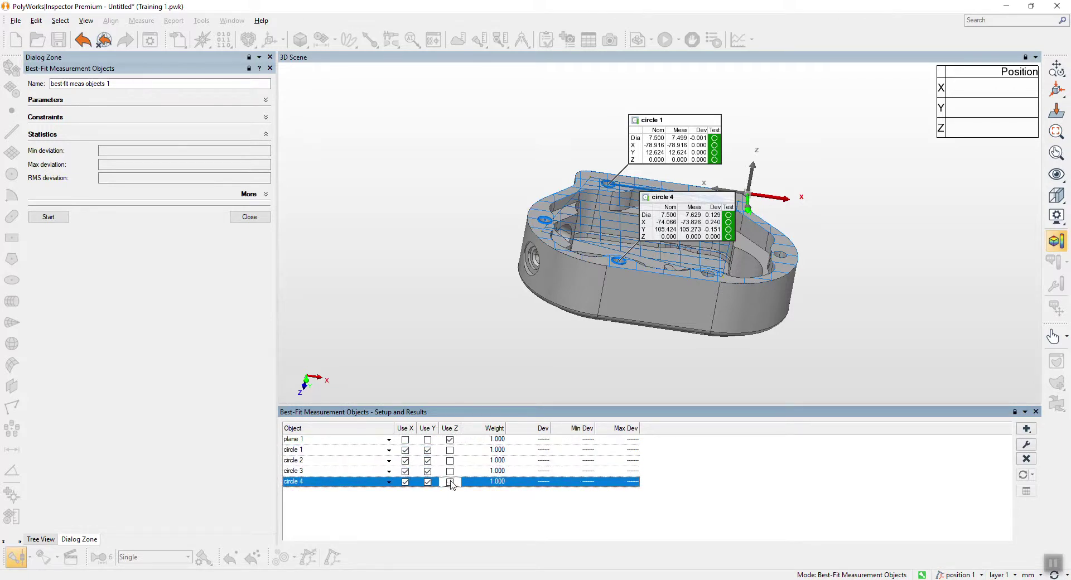
# Run the best-fit measurement objects alignment and close its setup.
pyautogui.click(48, 216)
pyautogui.click(258, 220)
pyautogui.moveTo(690, 285); pyautogui.dragTo(687, 311)
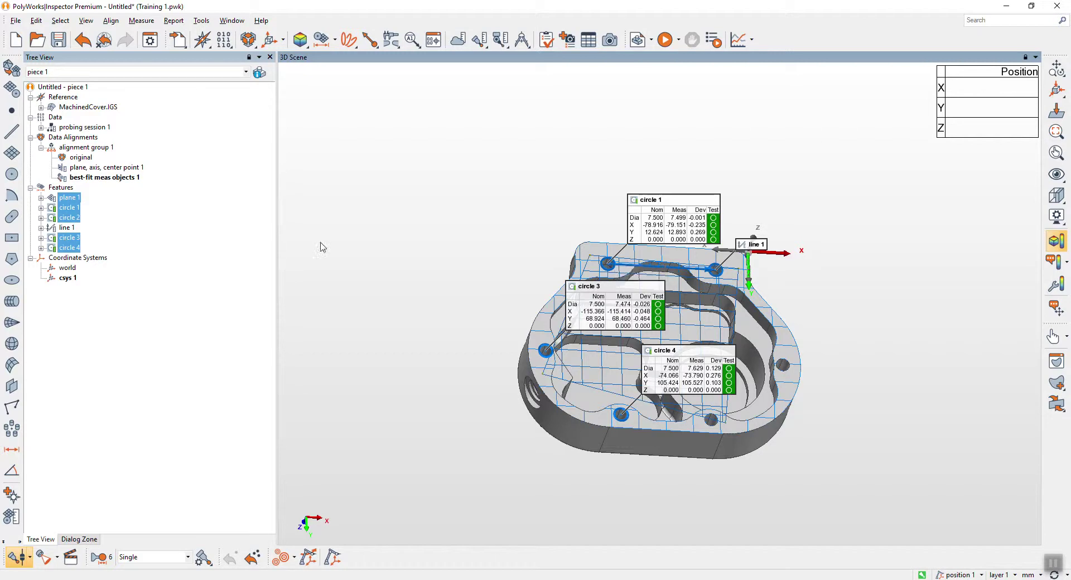
pyautogui.moveTo(662, 261); pyautogui.dragTo(662, 278)
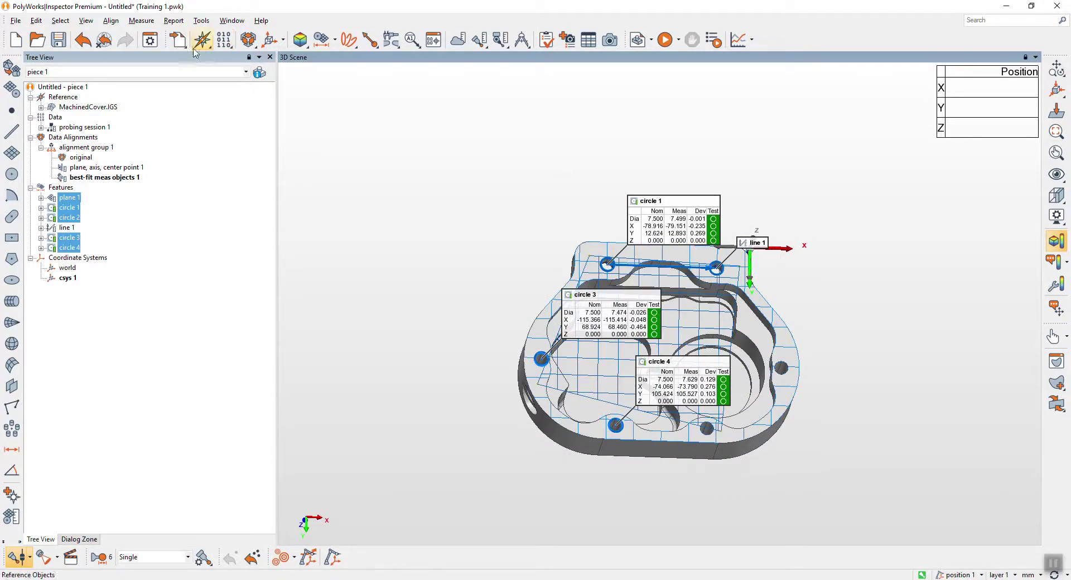
# Turn off hiding annotations when their attachment point is hidden in the annotation display options.
pyautogui.click(150, 40)
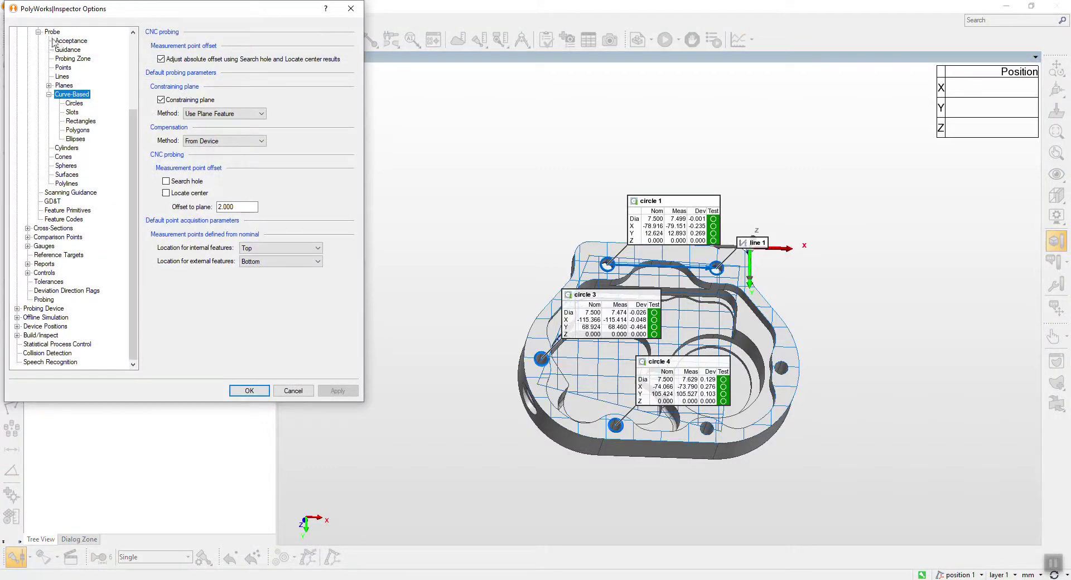
pyautogui.scroll(3, 20, 78)
pyautogui.click(18, 50)
pyautogui.click(17, 59)
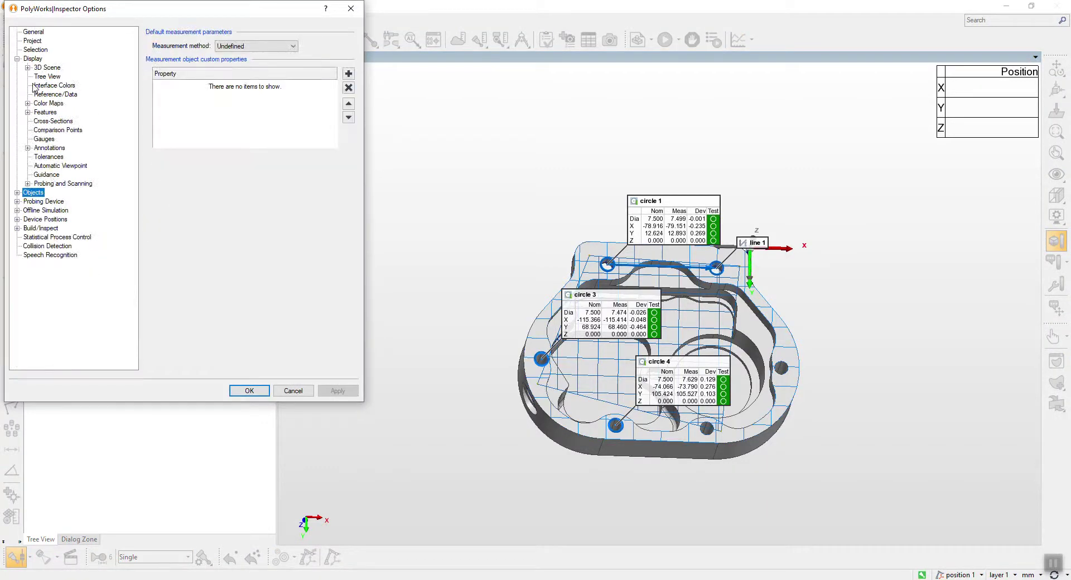
pyautogui.click(49, 148)
pyautogui.click(165, 32)
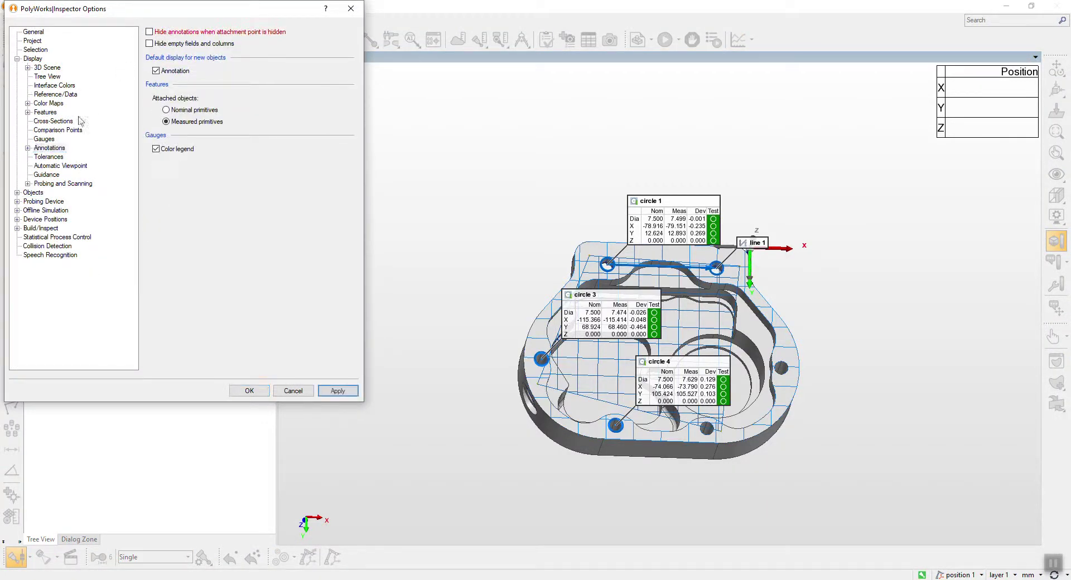
# Set the annotation positioning mode to Close to border, and apply and accept the options.
pyautogui.click(27, 147)
pyautogui.click(65, 176)
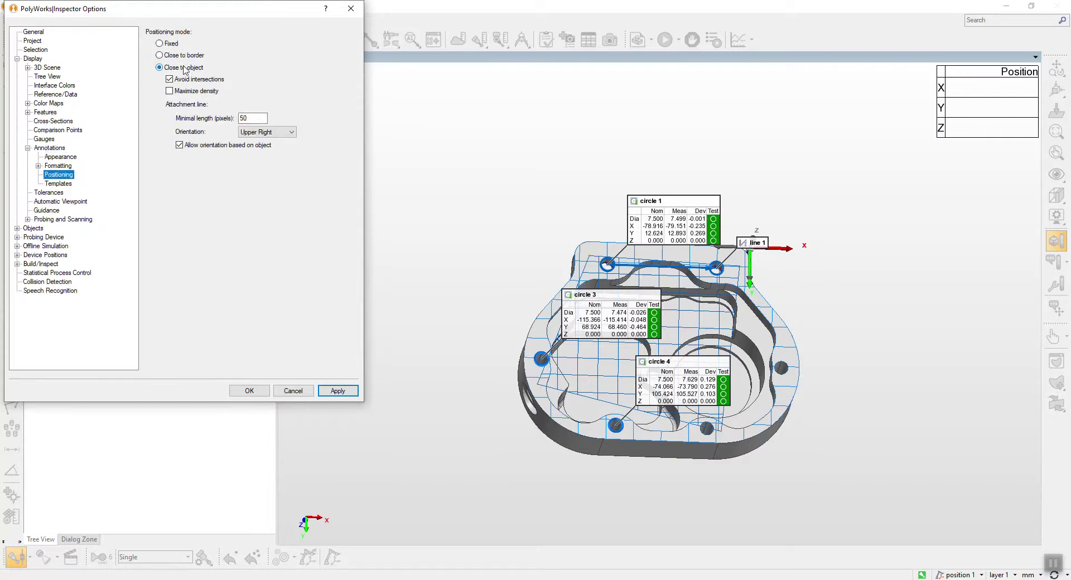
pyautogui.click(338, 391)
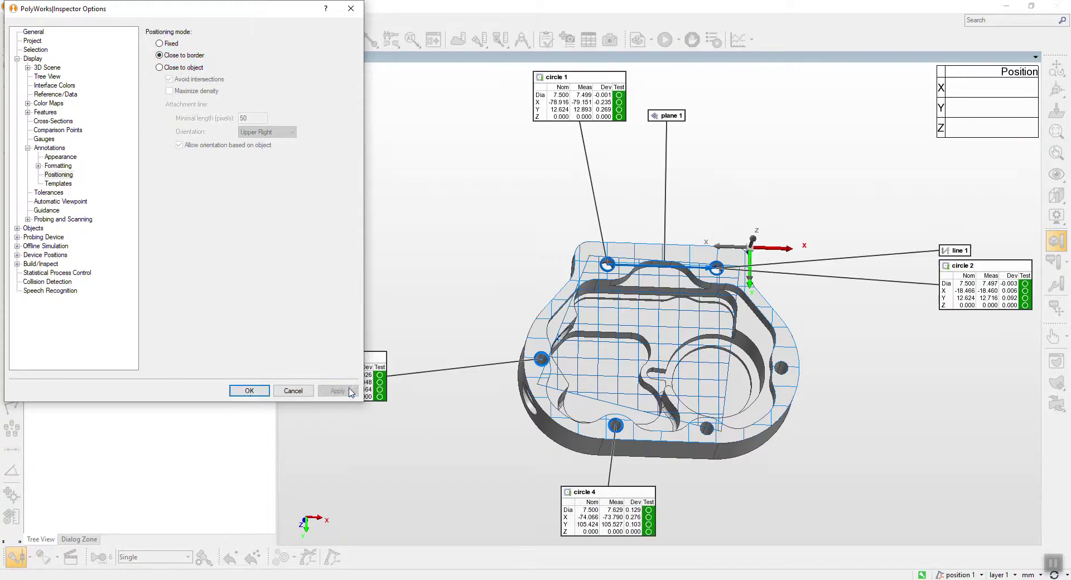
pyautogui.click(249, 390)
pyautogui.moveTo(816, 425); pyautogui.dragTo(799, 390, button='middle')
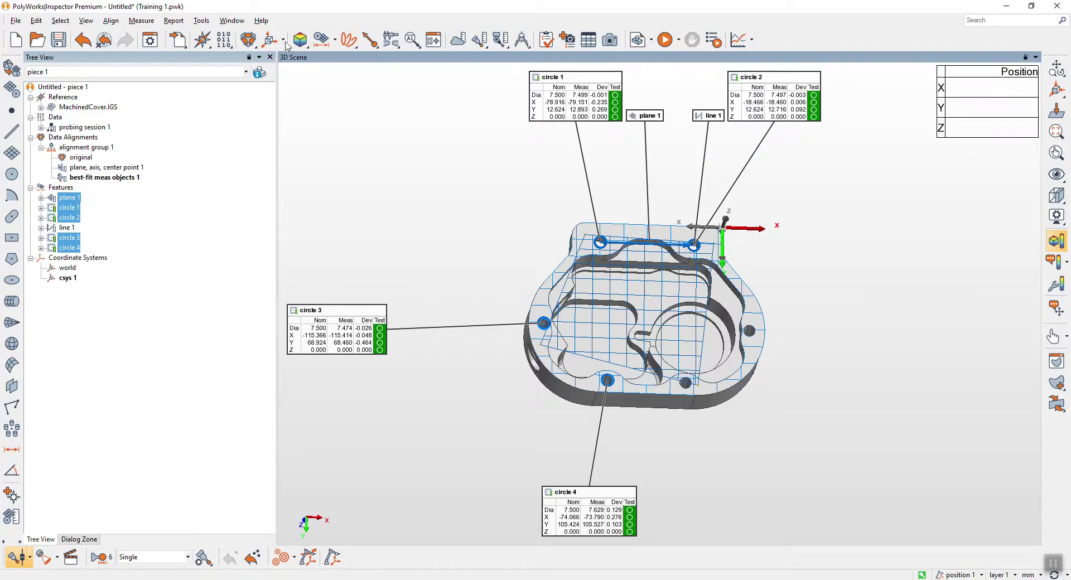
pyautogui.click(248, 39)
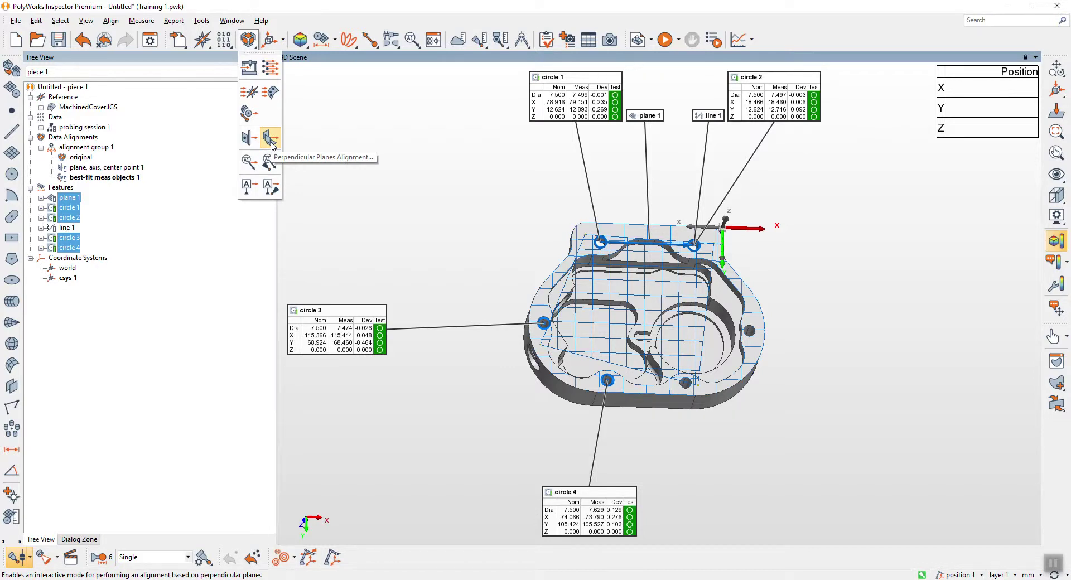
pyautogui.moveTo(611, 282); pyautogui.dragTo(636, 294)
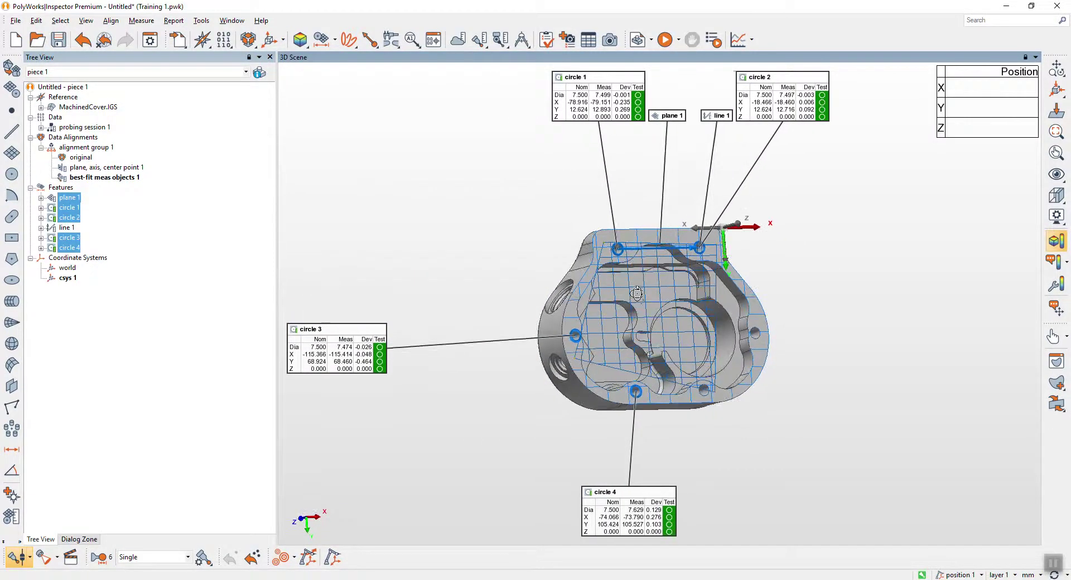
# Create two plane features from the CAD model by picking the flat outer side face near line 1 and the small flat inner wall face.
pyautogui.click(12, 88)
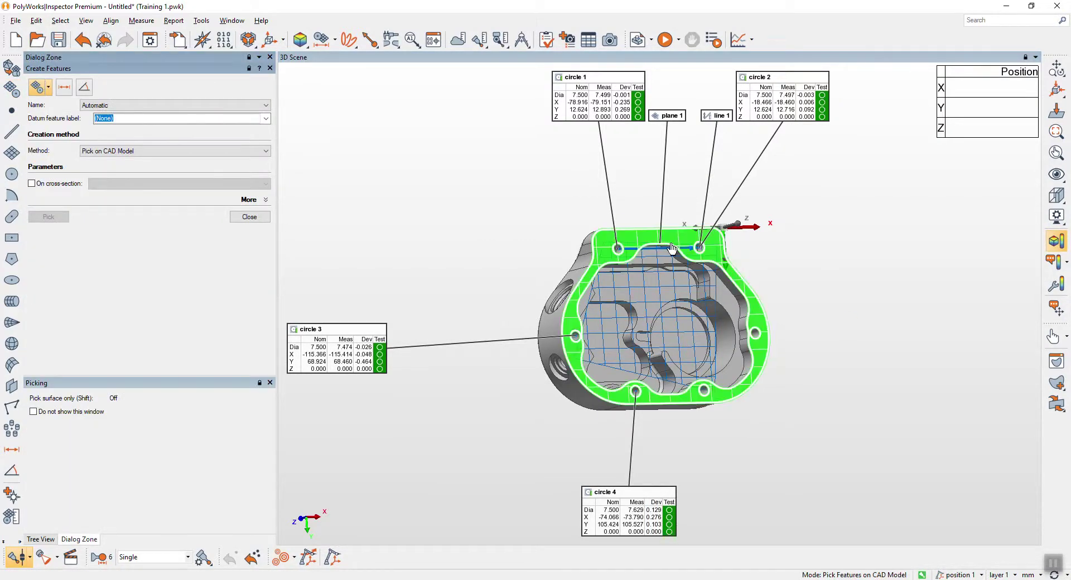
pyautogui.keyDown('ctrl'); pyautogui.moveTo(660, 228); pyautogui.dragTo(651, 237); pyautogui.keyUp('ctrl')
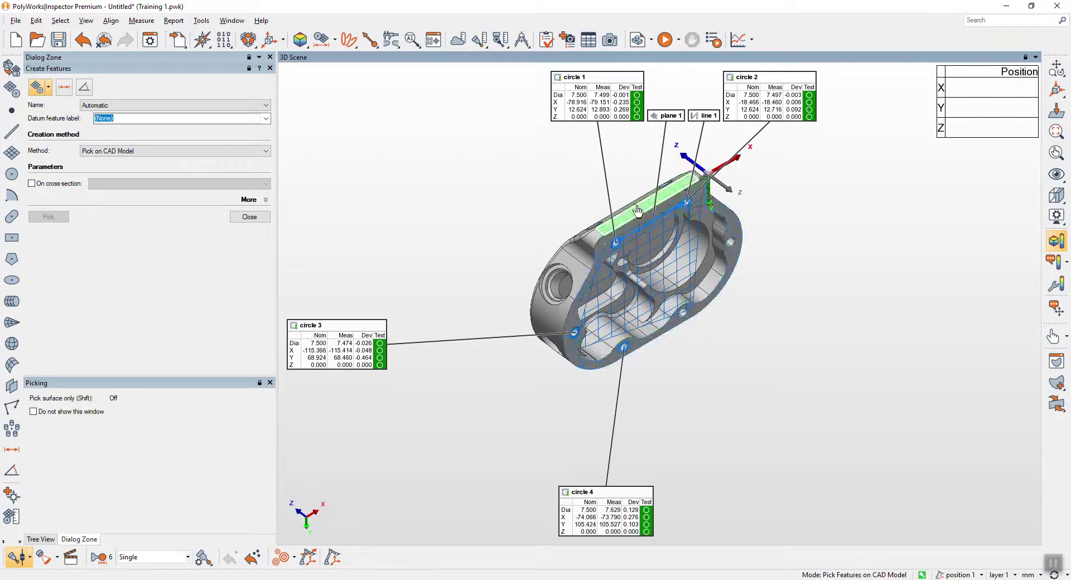
pyautogui.click(643, 216)
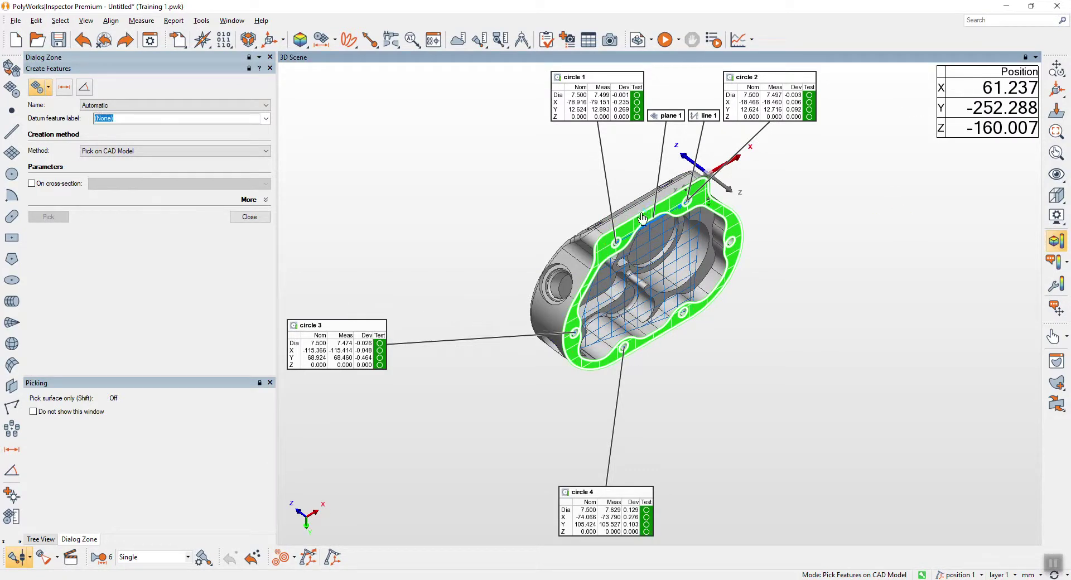
pyautogui.keyDown('ctrl'); pyautogui.moveTo(639, 229); pyautogui.dragTo(727, 264); pyautogui.keyUp('ctrl')
pyautogui.keyDown('ctrl'); pyautogui.scroll(5, 735, 265); pyautogui.keyUp('ctrl')
pyautogui.click(694, 261)
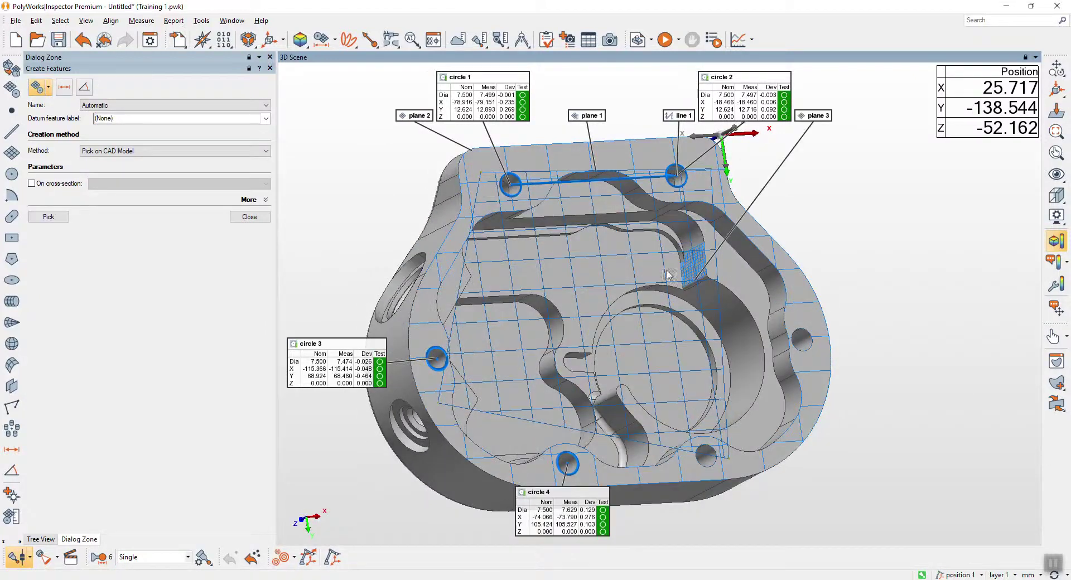
pyautogui.click(242, 219)
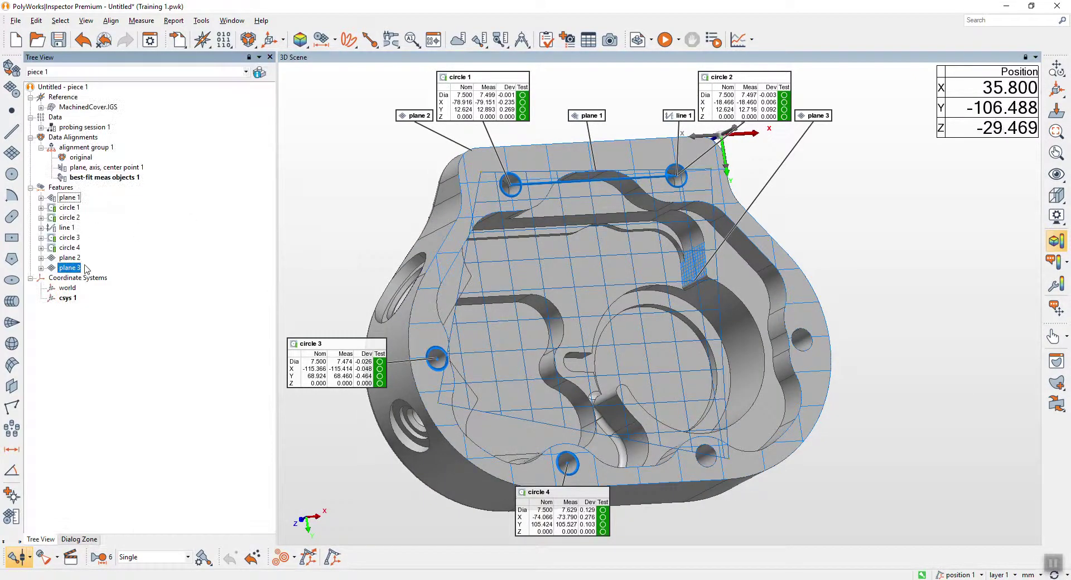
# Probe the measured components of plane 2 and plane 3, and close the measurement definition.
pyautogui.keyDown('ctrl'); pyautogui.click(69, 258); pyautogui.keyUp('ctrl')
pyautogui.rightClick(77, 258)
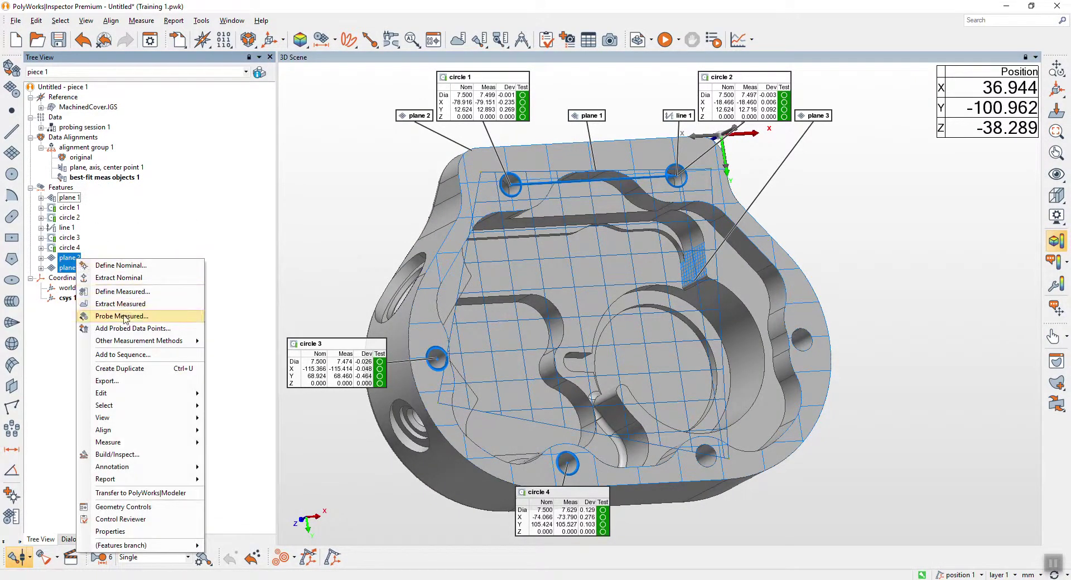
pyautogui.click(124, 316)
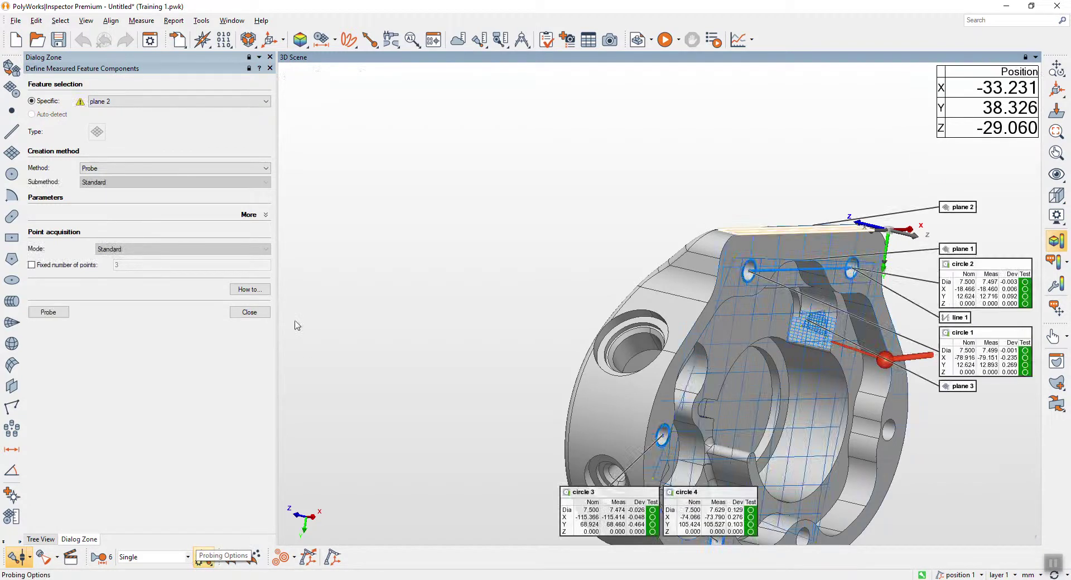
pyautogui.click(249, 312)
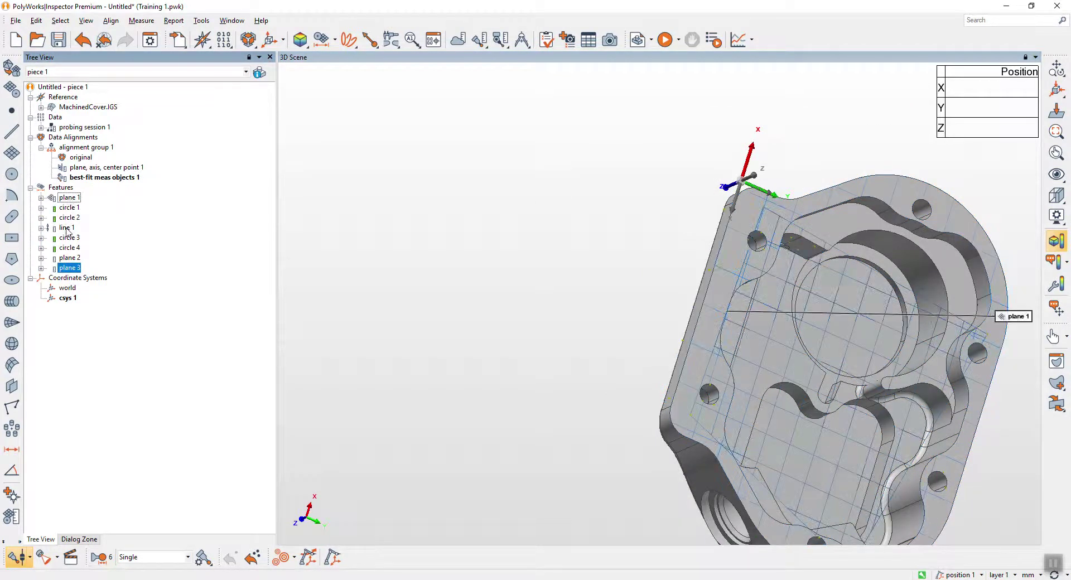
# Display plane 2 and plane 3 together with plane 1 in the 3D scene.
pyautogui.middleClick(71, 260)
pyautogui.middleClick(71, 275)
pyautogui.moveTo(874, 311); pyautogui.dragTo(845, 288)
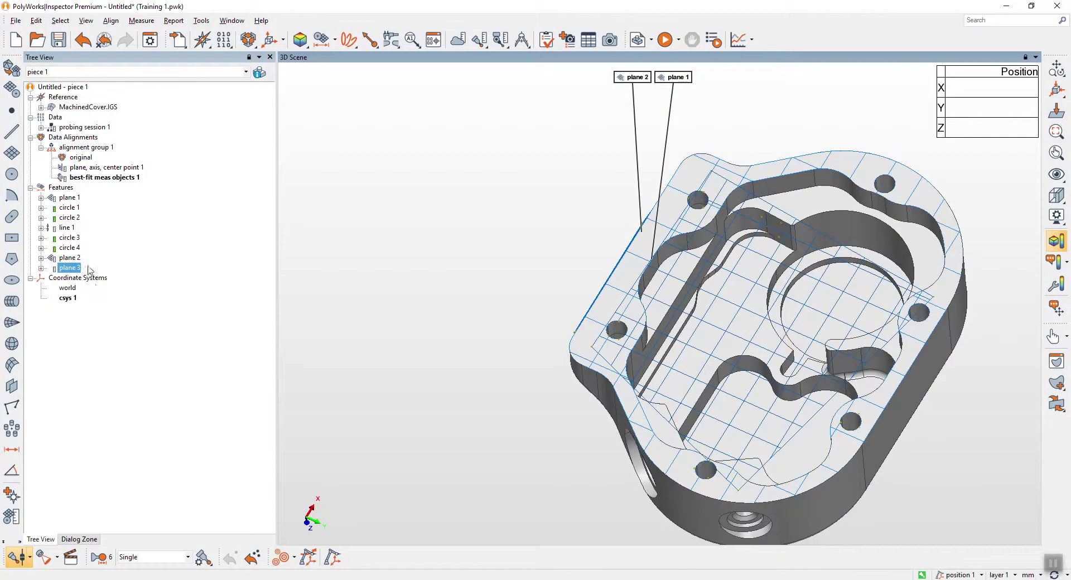
pyautogui.middleClick(71, 260)
pyautogui.middleClick(71, 260)
pyautogui.middleClick(71, 268)
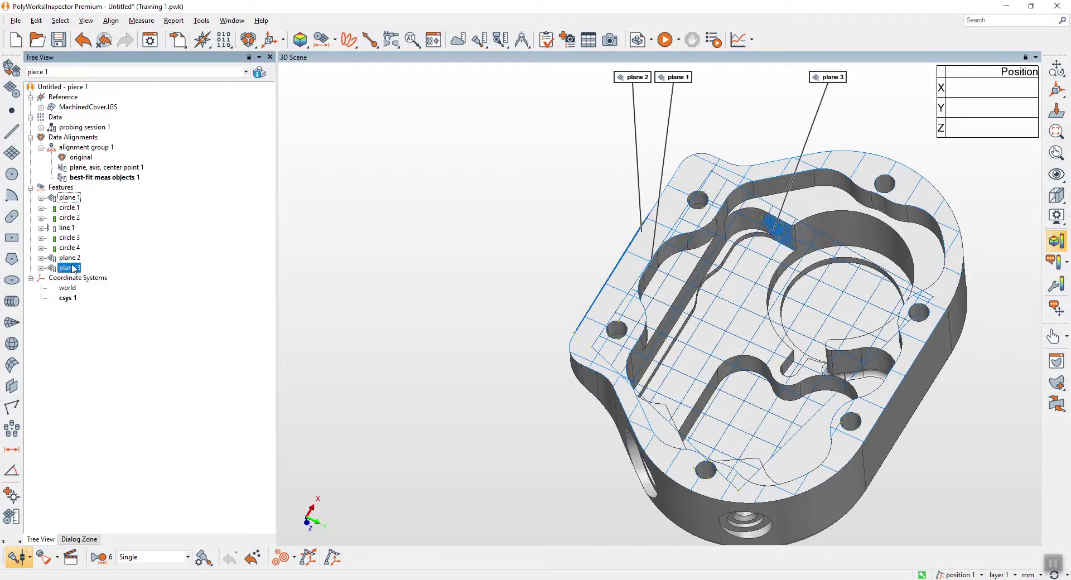
# Start a Perpendicular Planes alignment with measured planes 1, 2 and 3 as the first, second and third source planes.
pyautogui.click(248, 39)
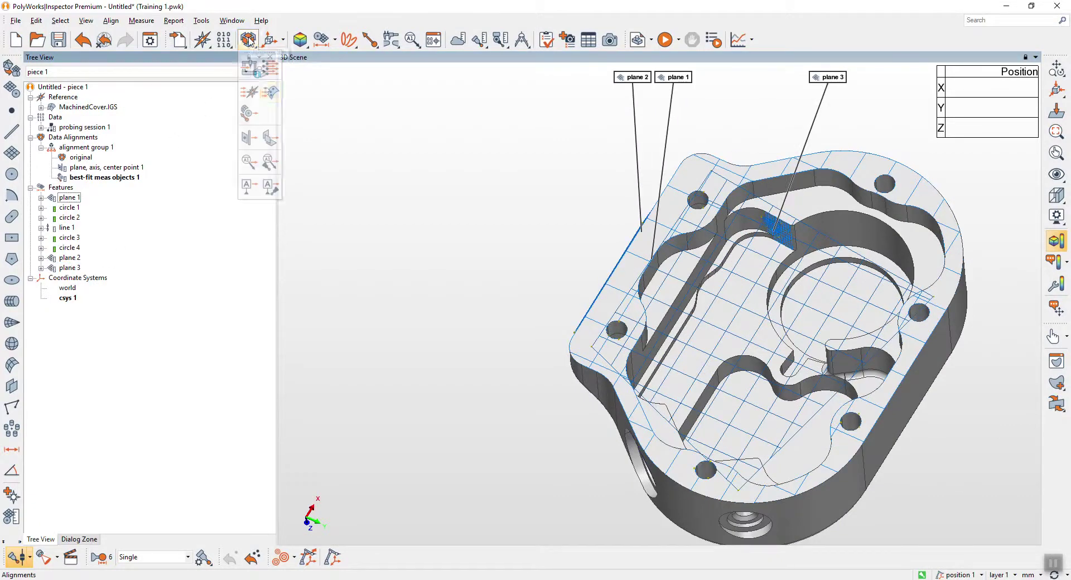
pyautogui.click(269, 138)
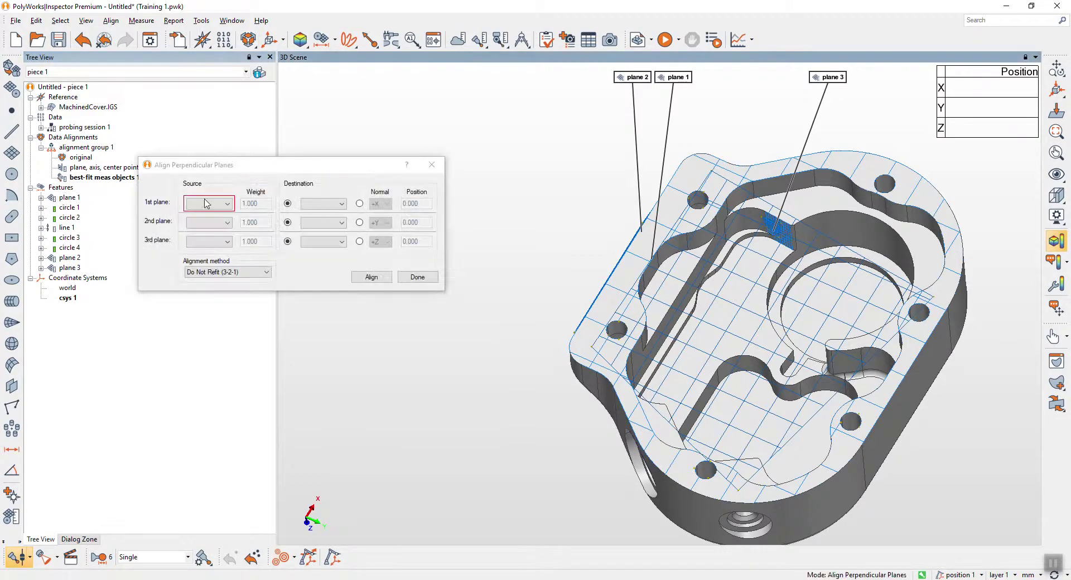
pyautogui.click(225, 204)
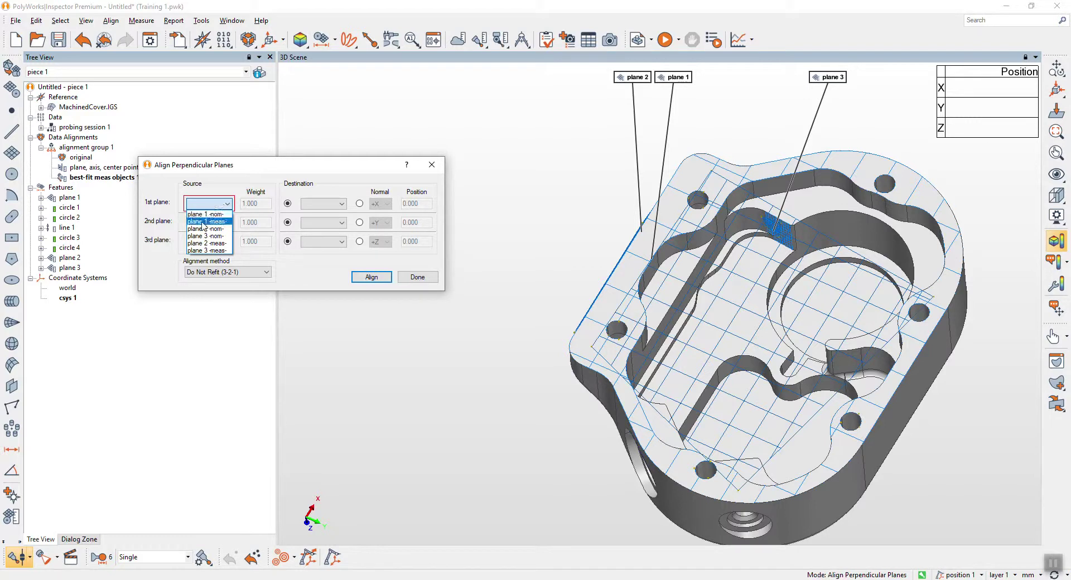
pyautogui.click(223, 222)
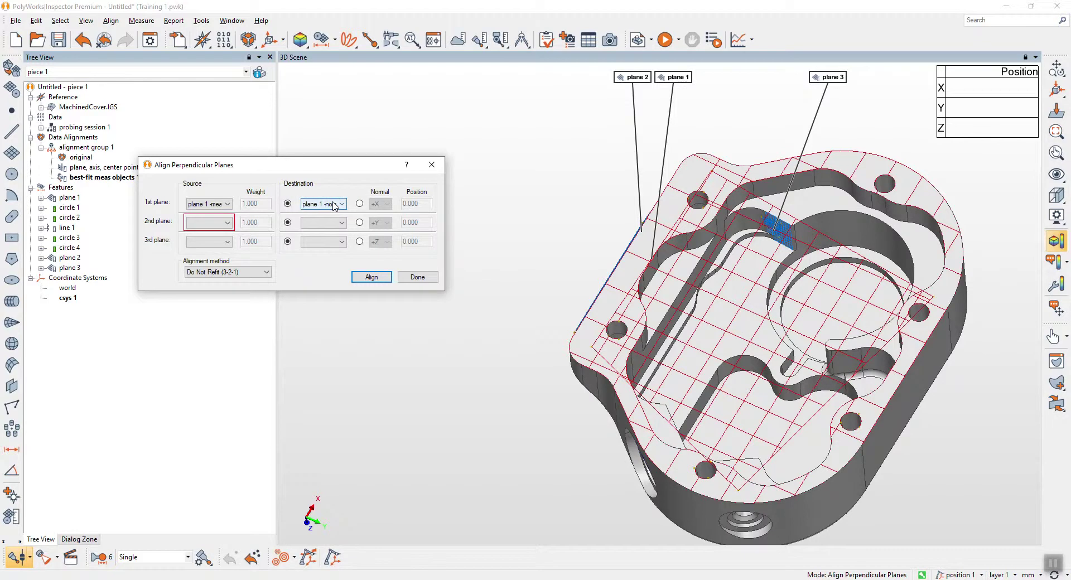
pyautogui.click(226, 222)
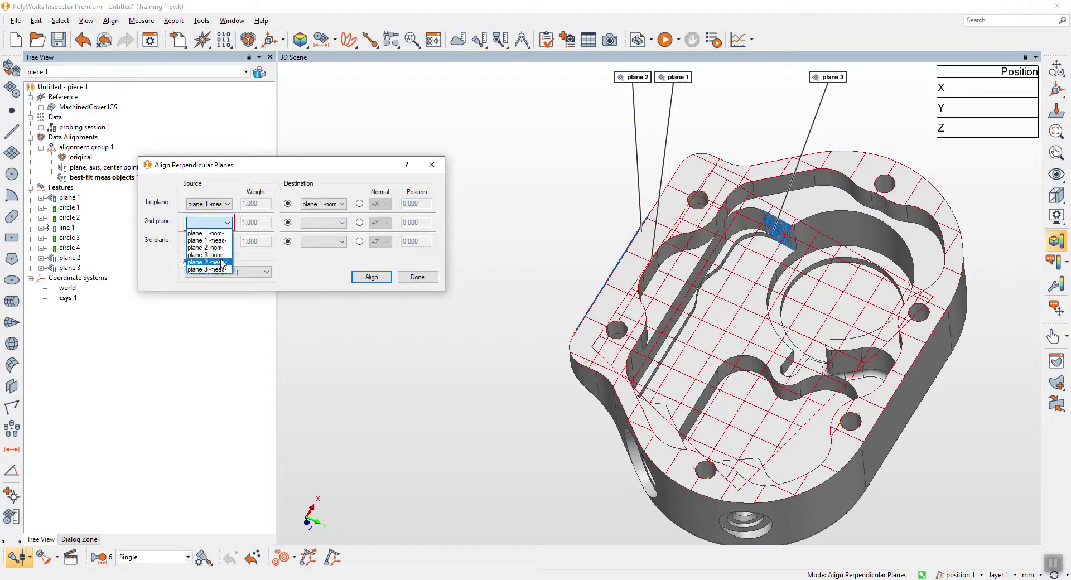
pyautogui.click(222, 262)
pyautogui.click(225, 242)
pyautogui.click(219, 289)
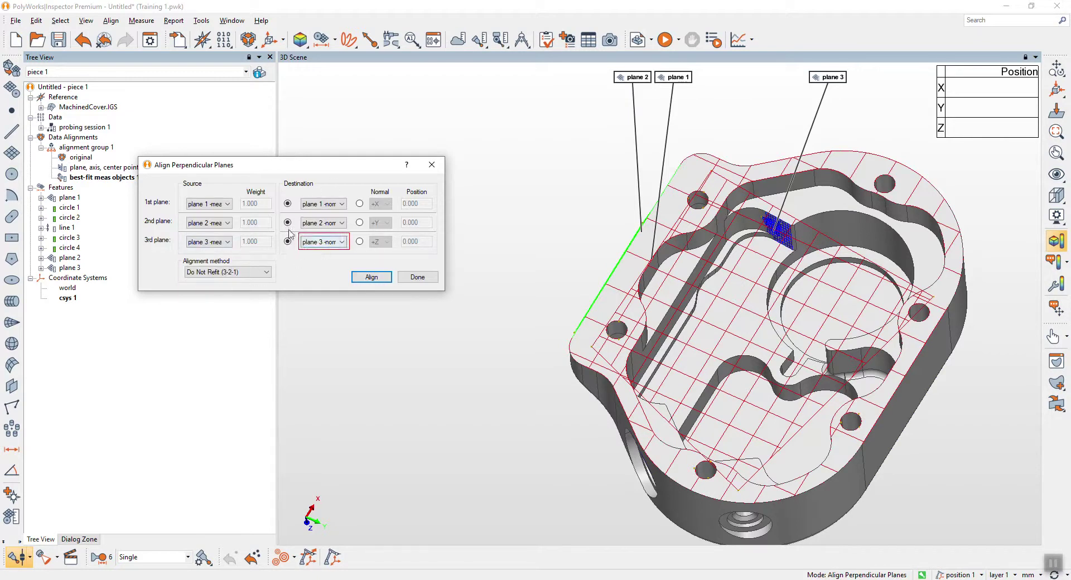
# Keep nominal plane 1 as the first destination, run the Do Not Refit (3-2-1) alignment and finish.
pyautogui.click(360, 203)
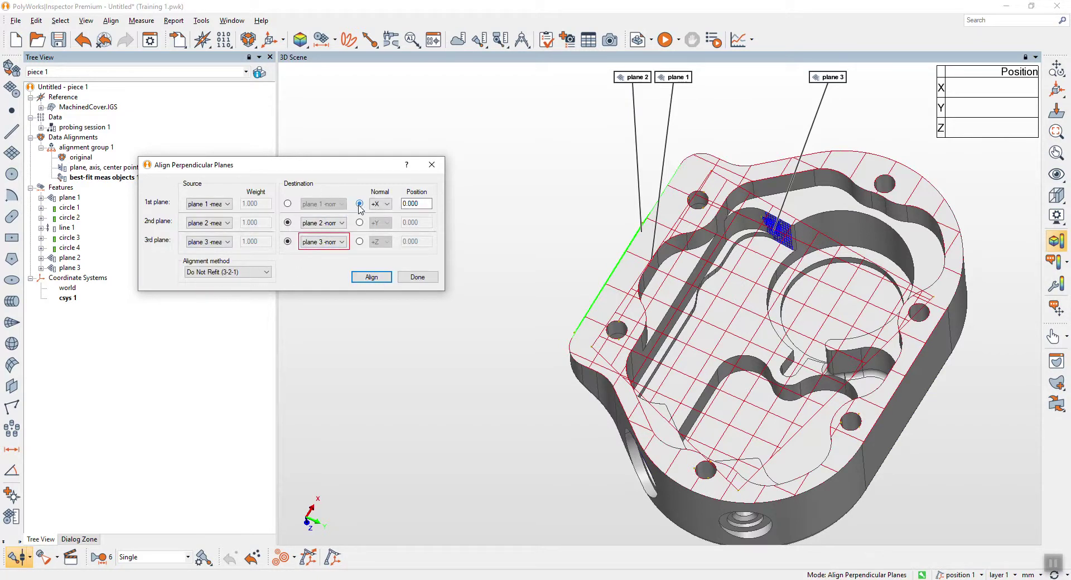
pyautogui.click(287, 204)
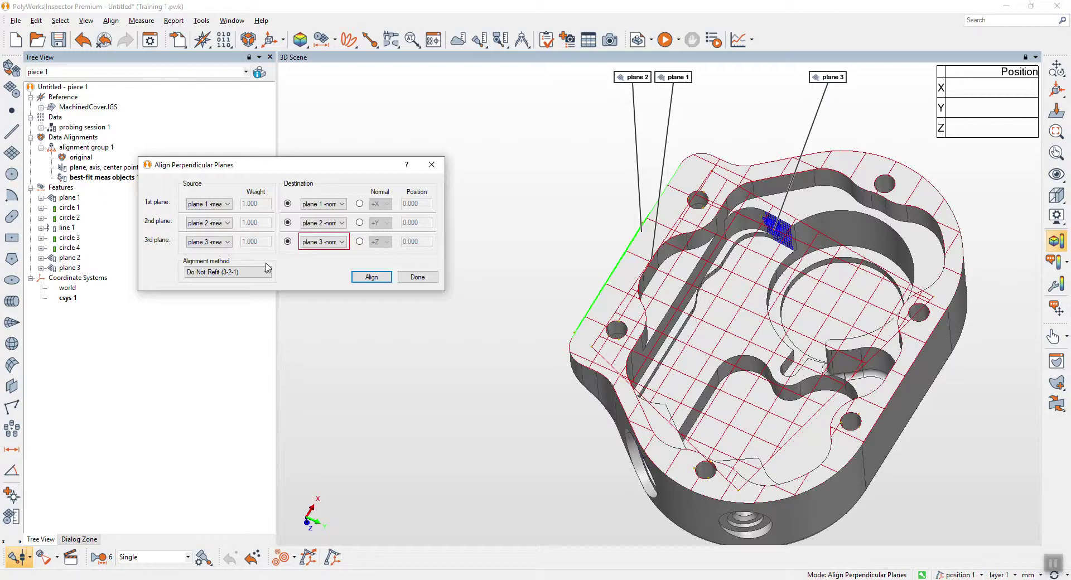
pyautogui.click(372, 277)
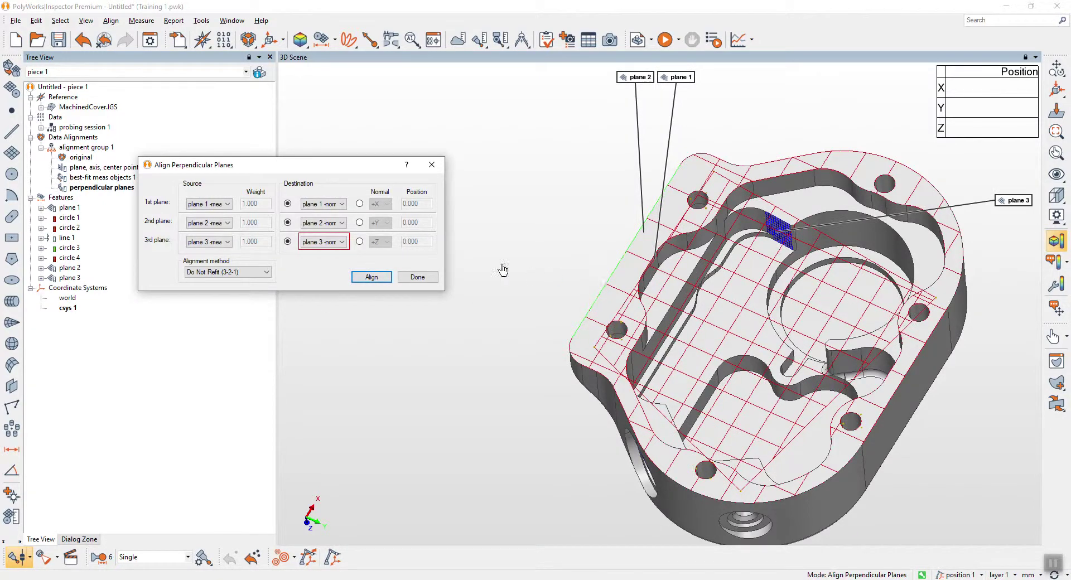
pyautogui.click(417, 277)
# Display circle 2 with its annotation in the 3D scene for a close view of its deviations.
pyautogui.moveTo(766, 273); pyautogui.dragTo(767, 246)
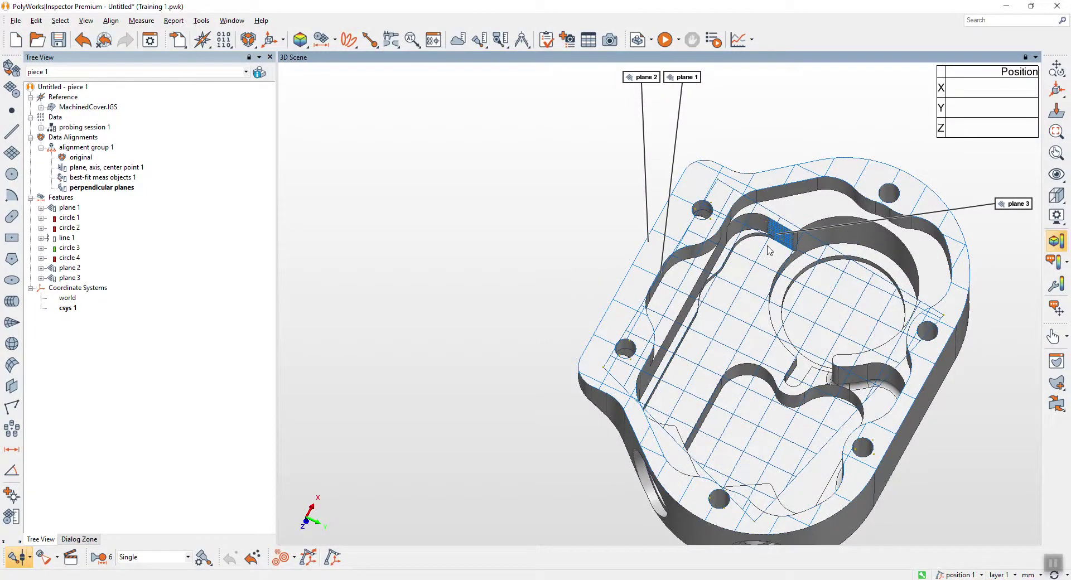
pyautogui.moveTo(690, 209); pyautogui.dragTo(692, 223)
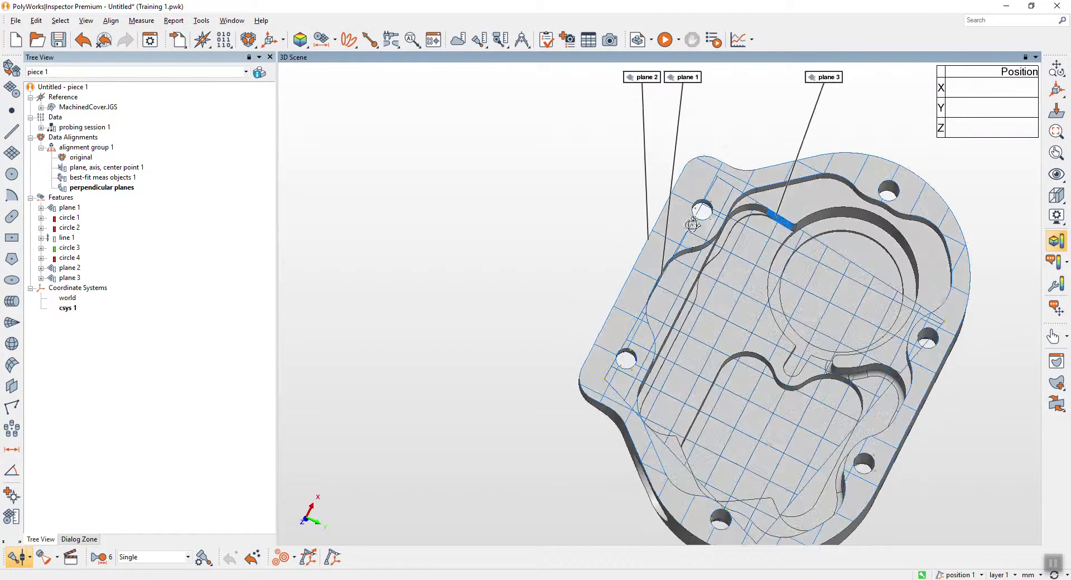
pyautogui.click(67, 227)
pyautogui.scroll(2, 717, 225)
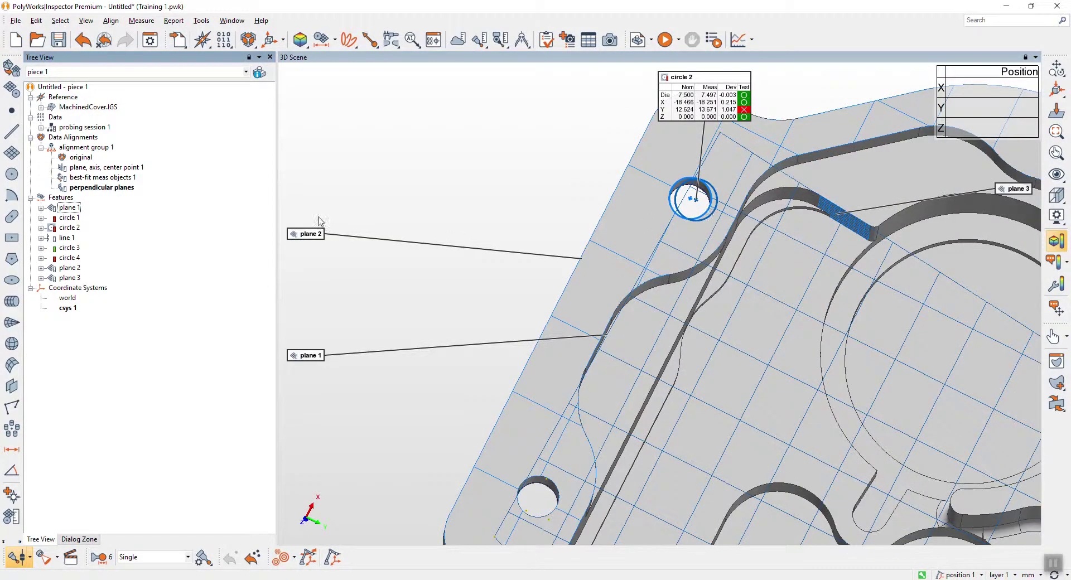
# Activate the best-fit meas objects 1 data alignment in place of the perpendicular planes alignment.
pyautogui.click(92, 191)
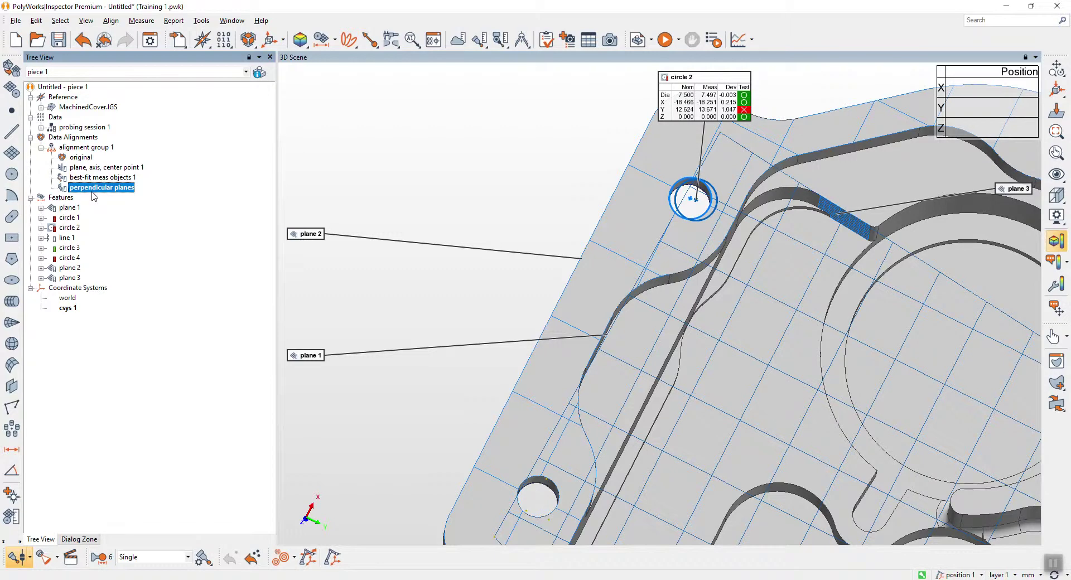
pyautogui.click(89, 177)
pyautogui.rightClick(88, 177)
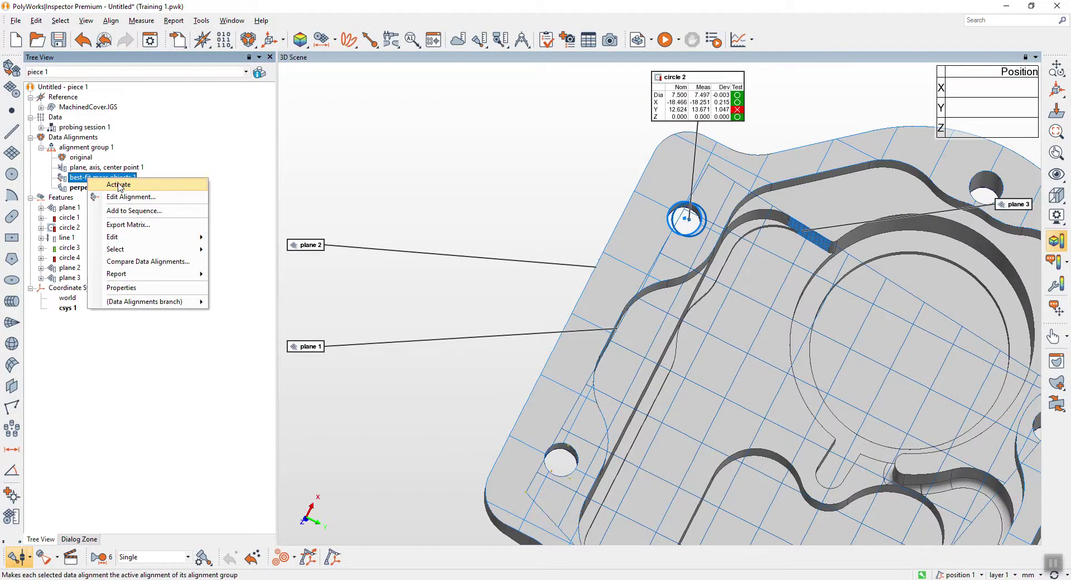
pyautogui.click(118, 185)
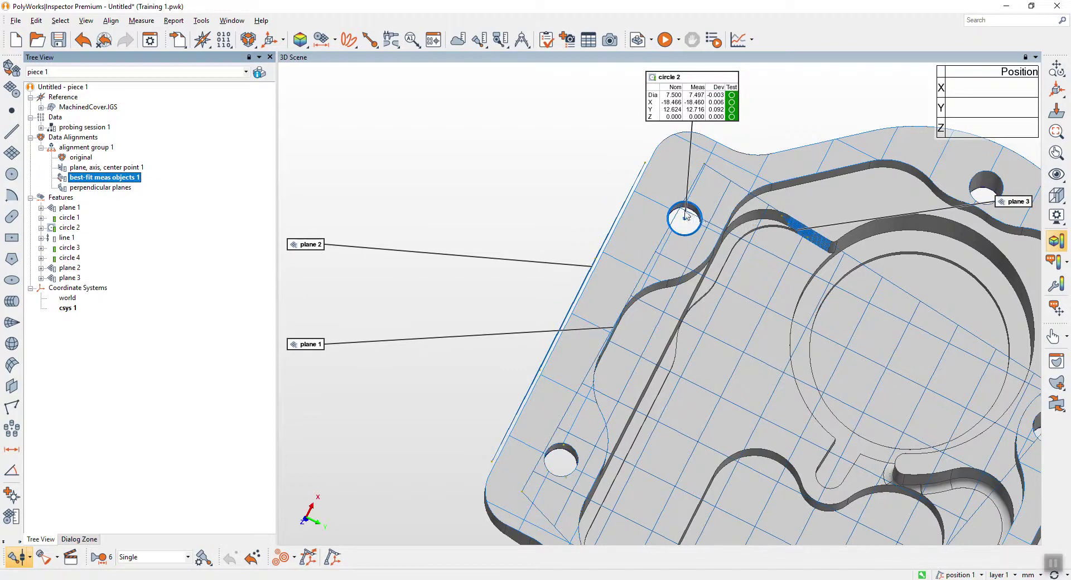
pyautogui.scroll(-4, 685, 218)
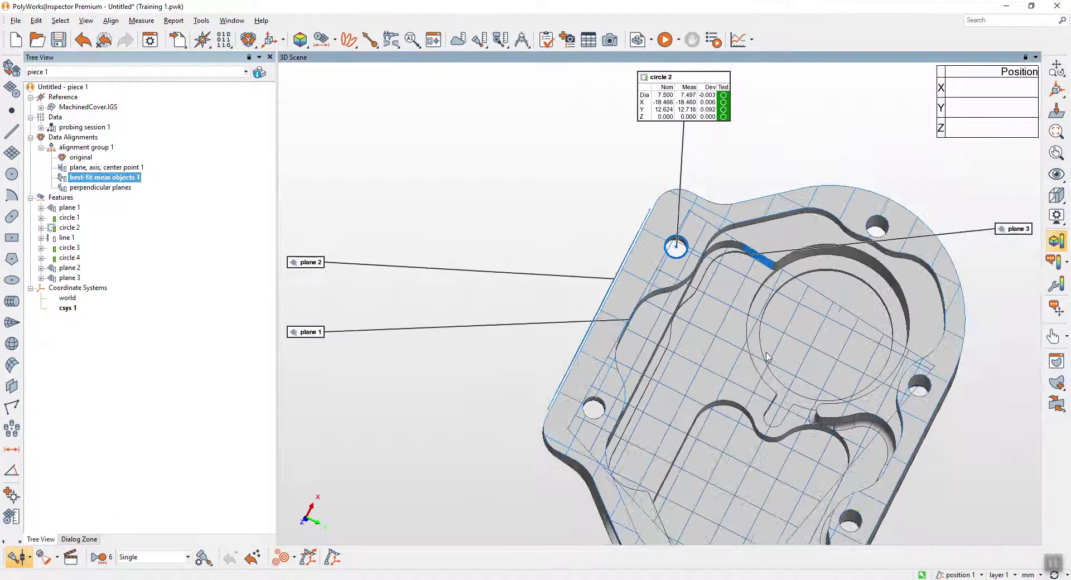